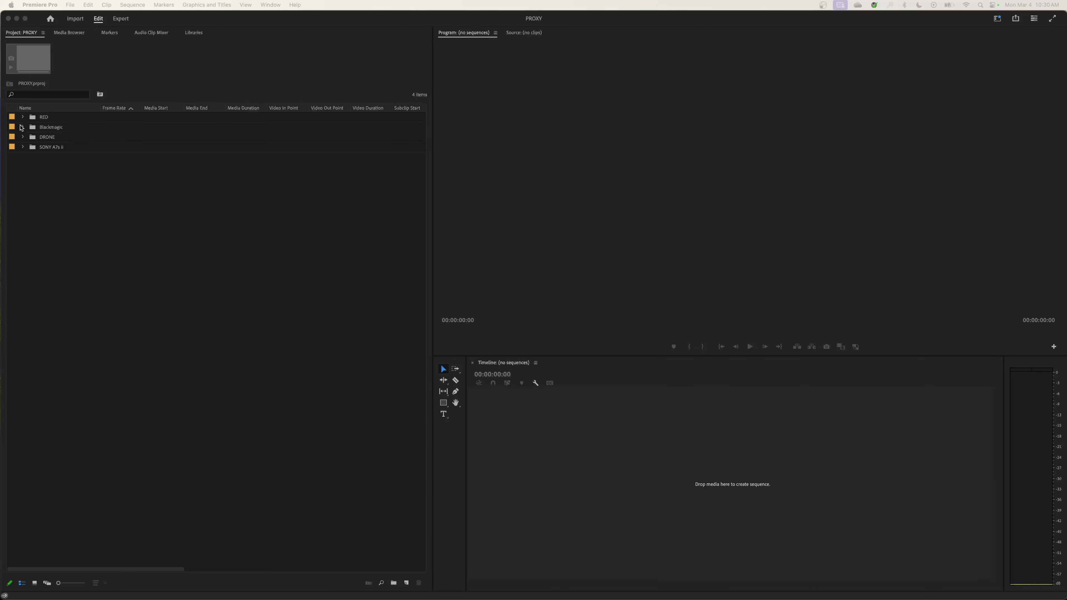
# Expand the RED, Blackmagic, DRONE and SONY A7s ii bins to list all their clips
pyautogui.click(29, 142)
pyautogui.click(23, 127)
pyautogui.click(23, 187)
pyautogui.click(23, 277)
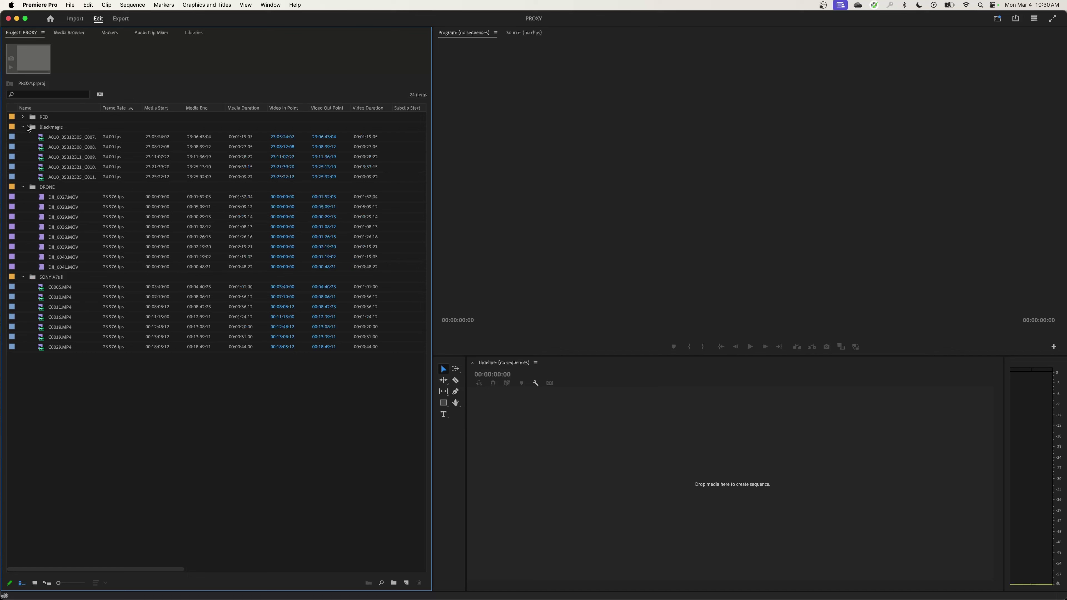
pyautogui.click(23, 117)
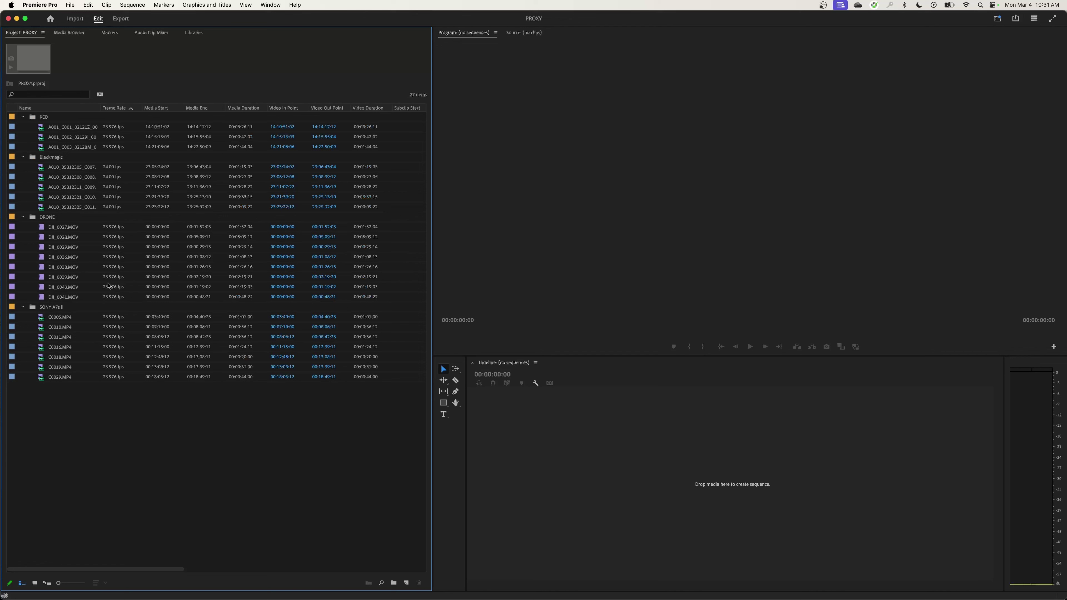
# Compare the frame size and audio properties of several Sony and drone clips
pyautogui.click(56, 318)
pyautogui.click(65, 339)
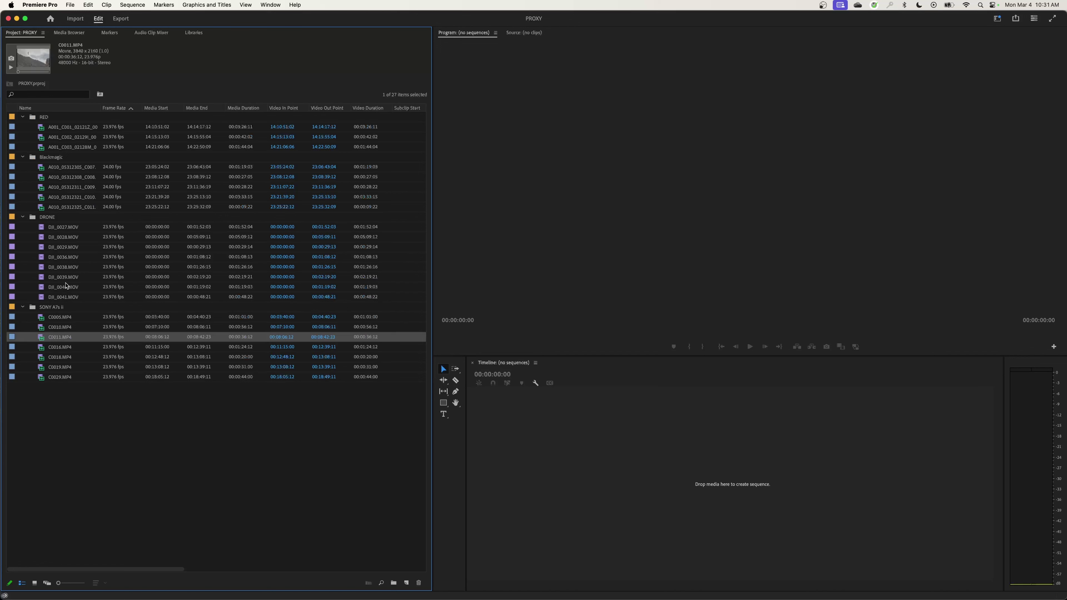
pyautogui.click(64, 275)
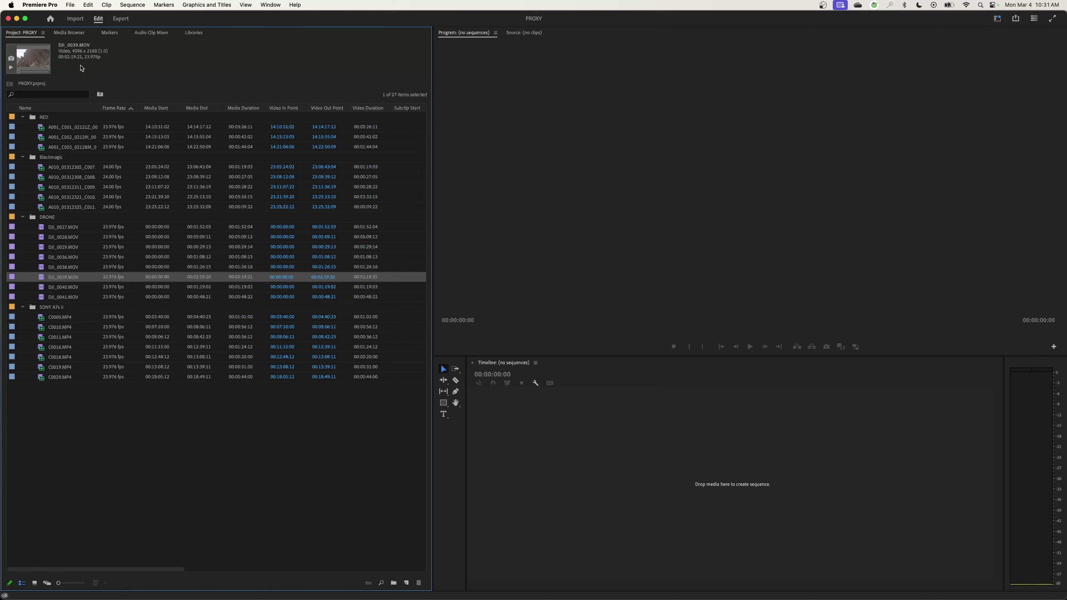
pyautogui.click(102, 347)
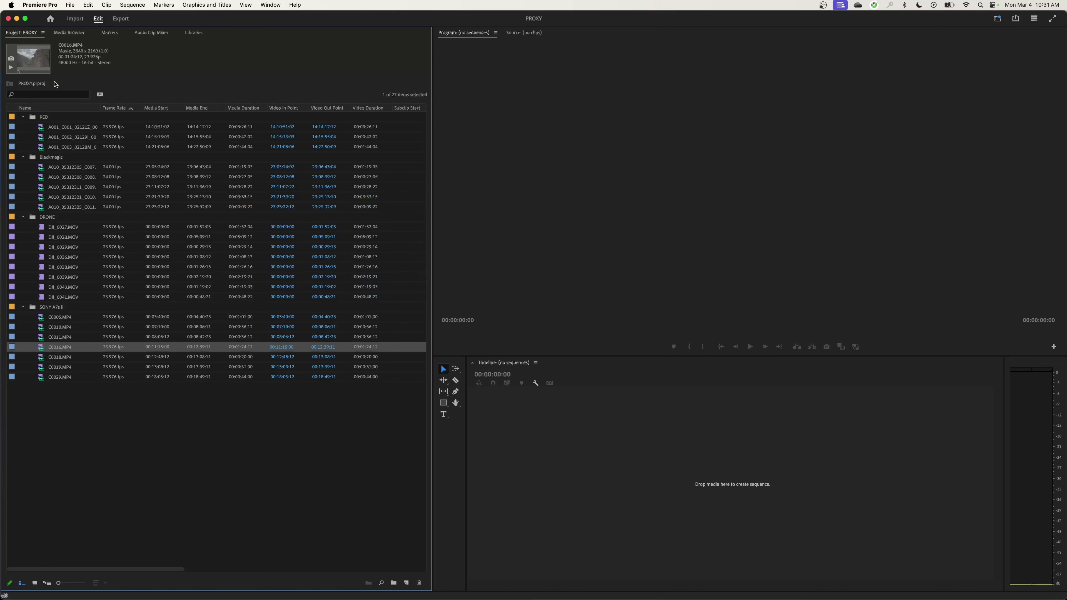
pyautogui.click(88, 287)
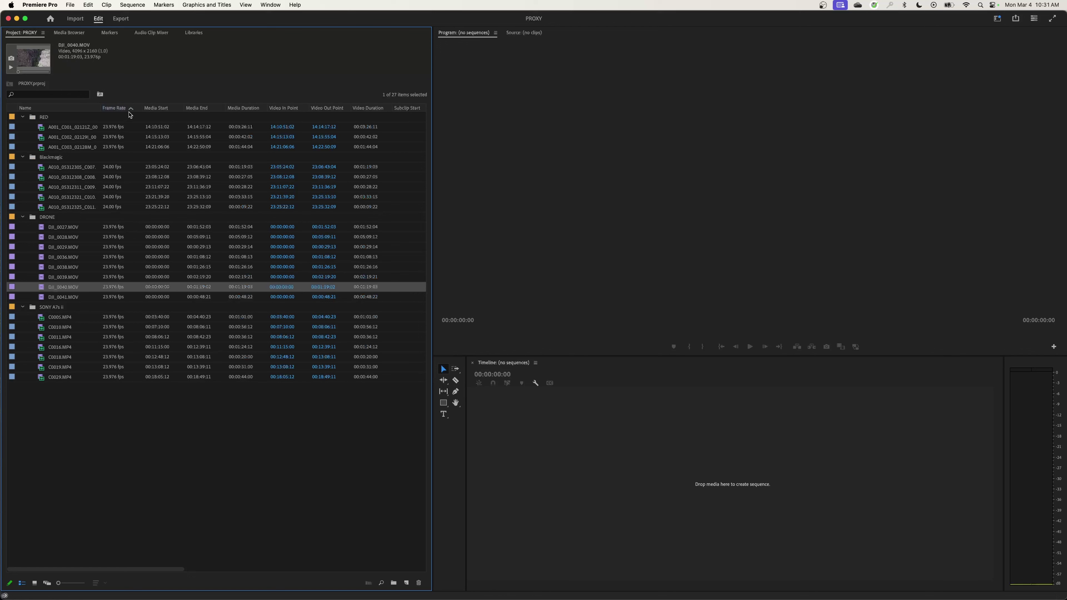
# Widen the Name column to show full clip names and enlarge the clip icons in the project list
pyautogui.moveTo(103, 105); pyautogui.dragTo(130, 106)
pyautogui.click(97, 146)
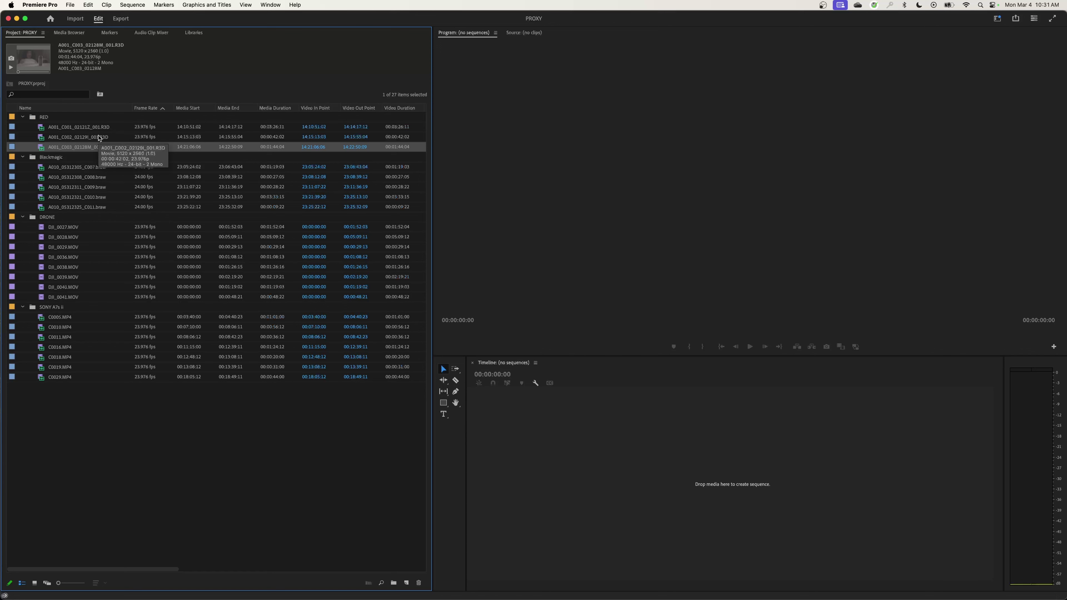
pyautogui.click(88, 228)
pyautogui.hotkey('shift', ']')
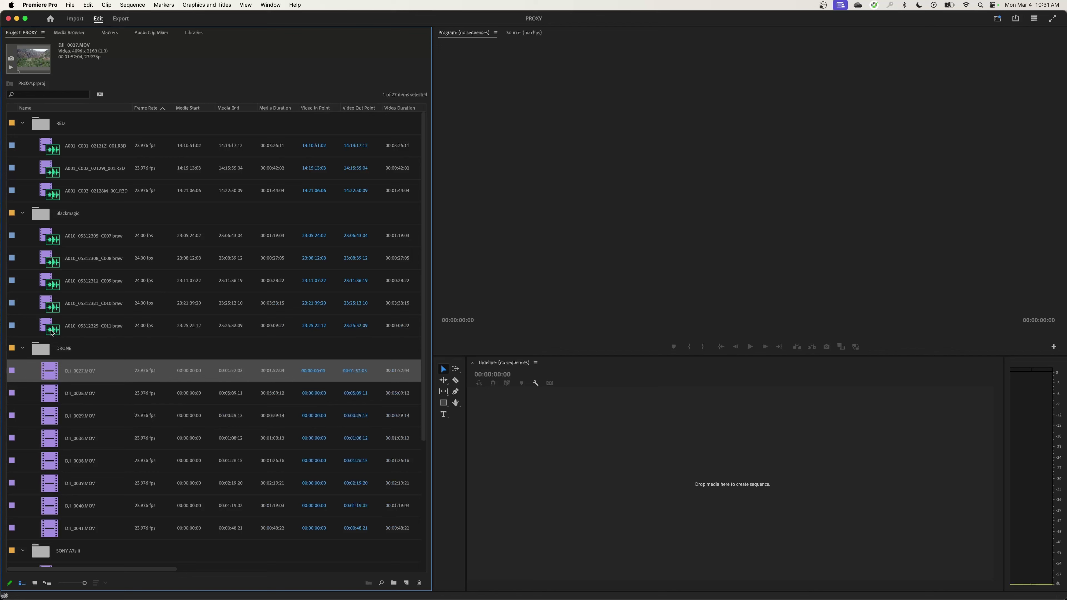
# Compare the icons and properties of the drone clips DJI_0027 to DJI_0038 with the first RED clip for embedded audio
pyautogui.scroll(-3, 85, 395)
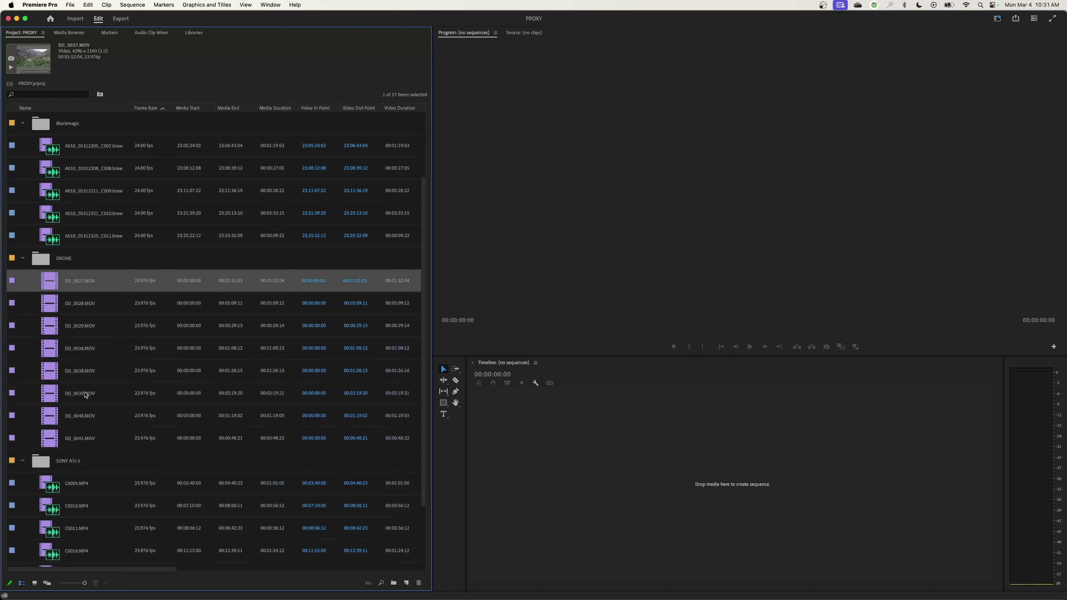
pyautogui.click(65, 332)
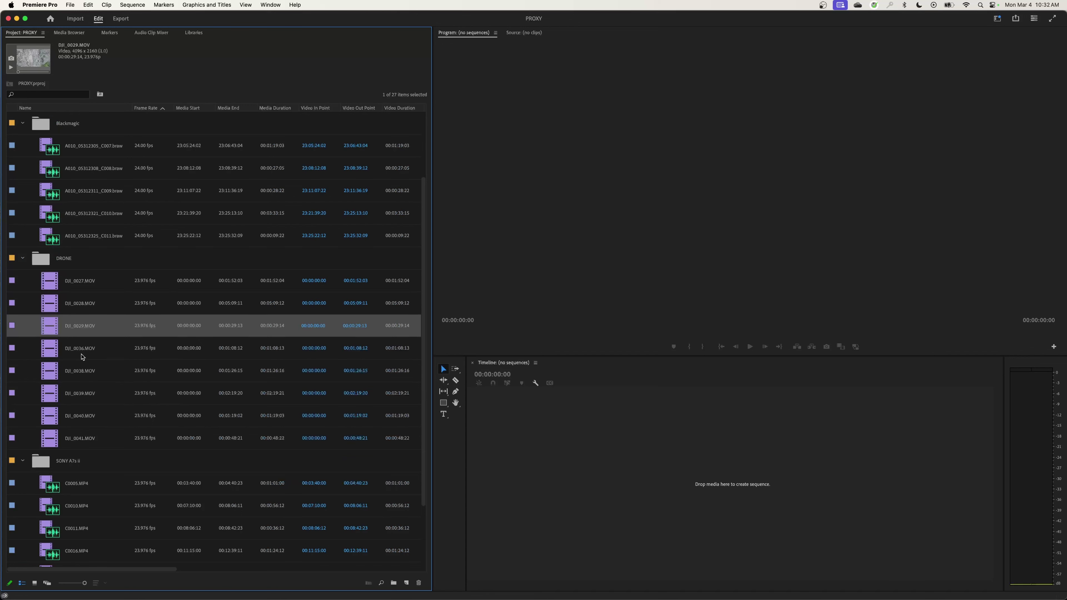
pyautogui.click(82, 356)
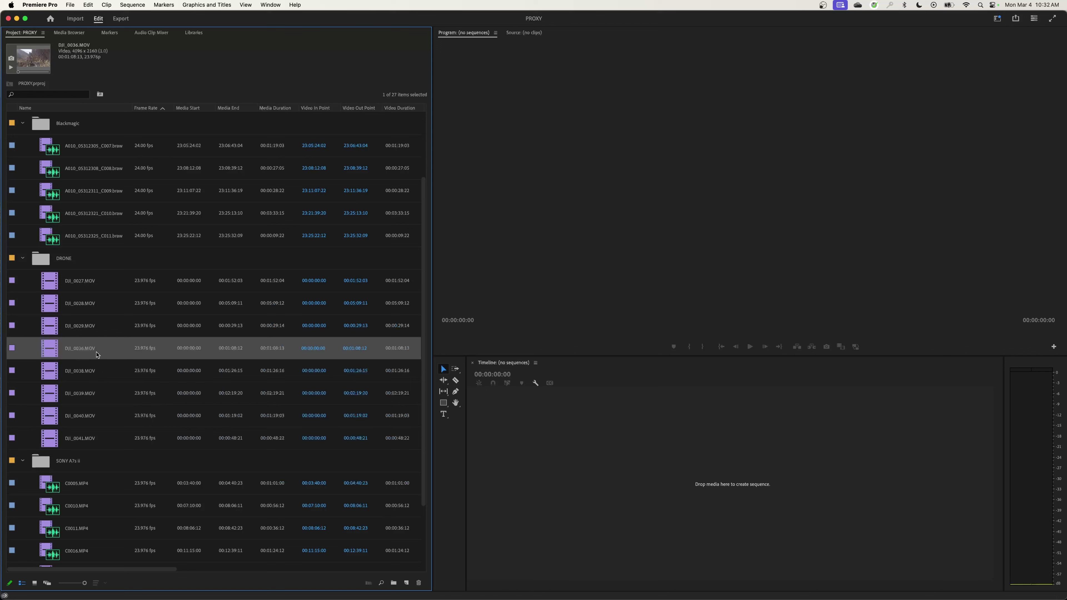
pyautogui.scroll(3, 101, 210)
pyautogui.click(103, 151)
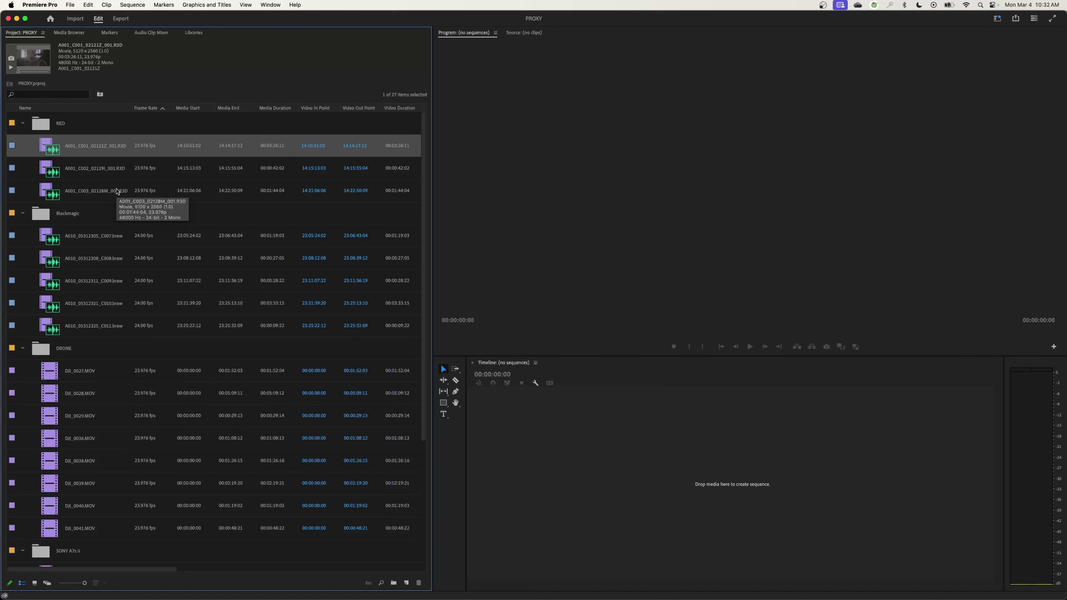
pyautogui.click(54, 376)
pyautogui.click(56, 396)
pyautogui.click(57, 419)
pyautogui.click(55, 440)
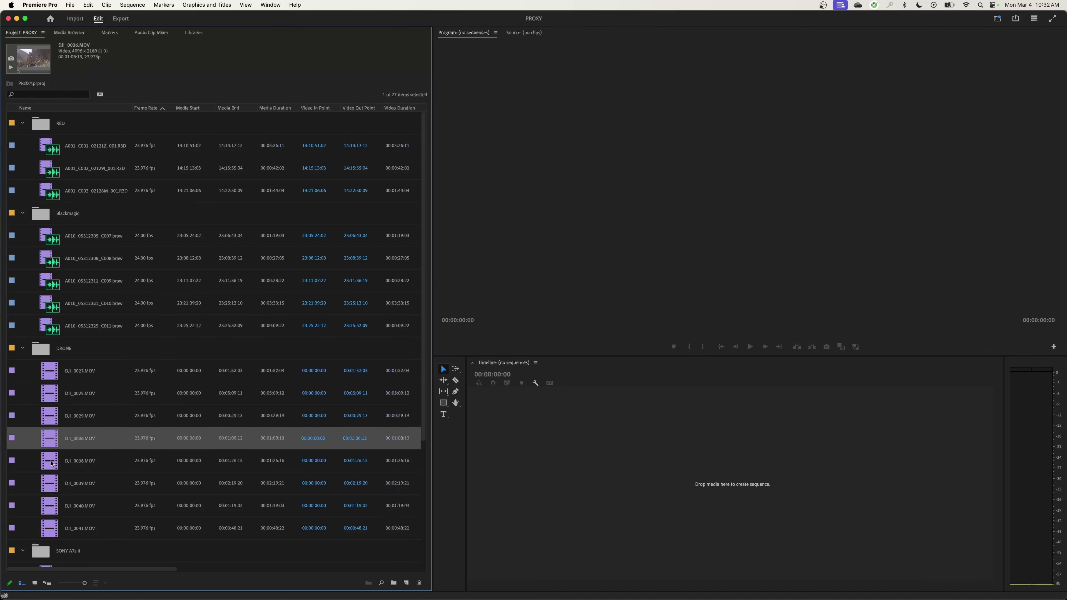
pyautogui.click(52, 462)
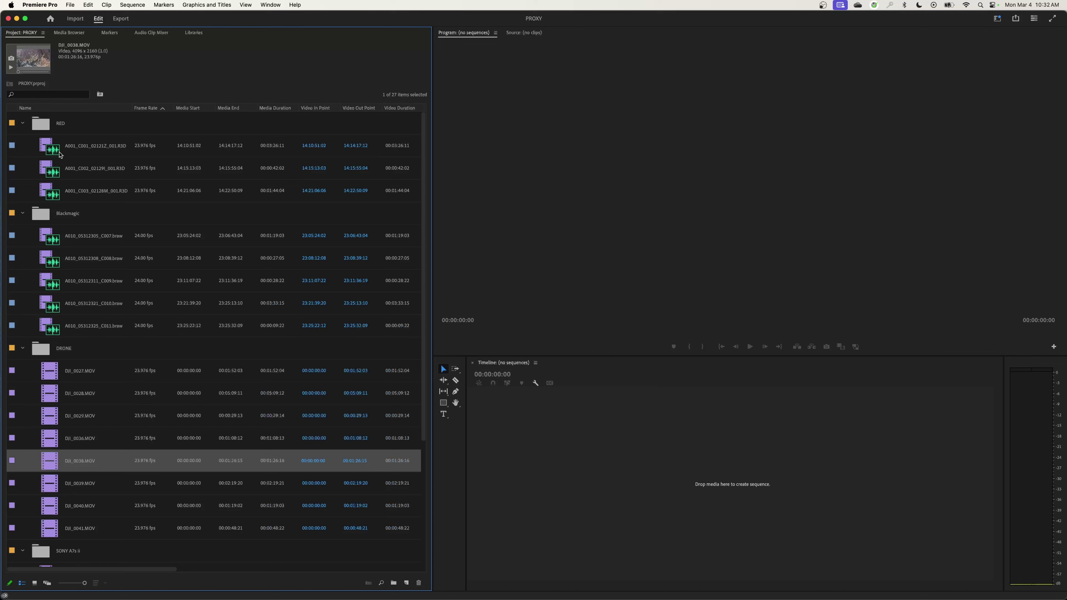
# Review the Create Proxies settings for all the Blackmagic clips, and close them without creating proxies
pyautogui.moveTo(57, 151)
pyautogui.moveTo(60, 246); pyautogui.dragTo(53, 254)
pyautogui.rightClick(54, 252)
pyautogui.moveTo(126, 472)
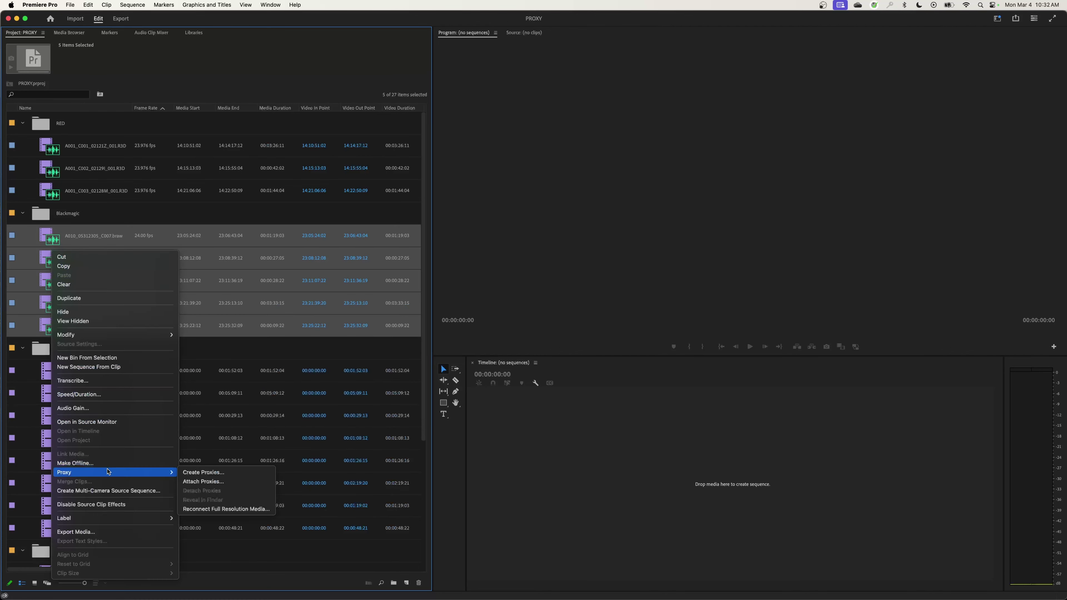
pyautogui.click(203, 472)
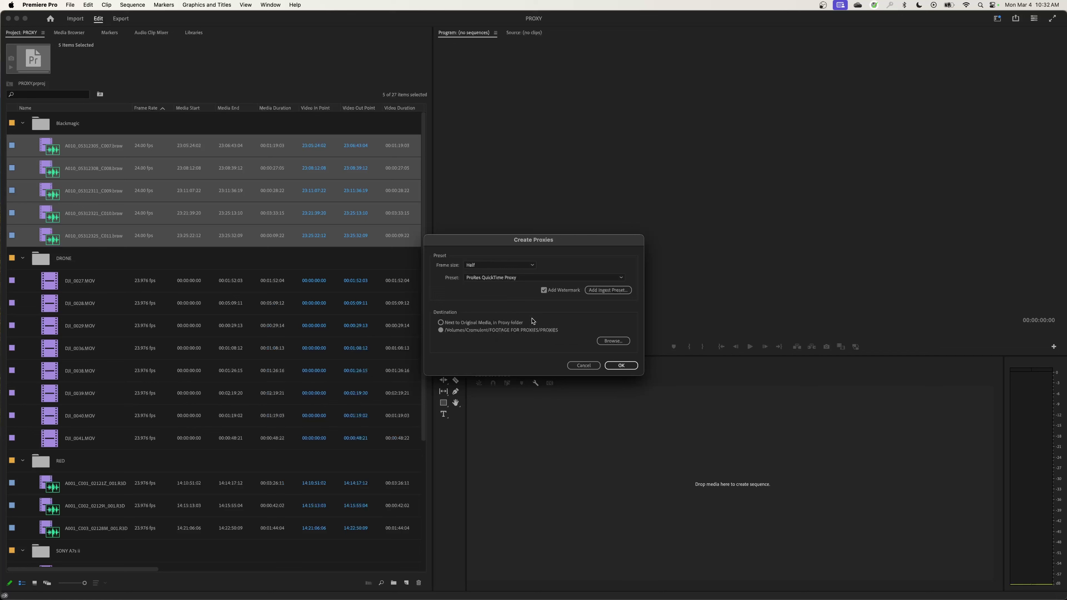
pyautogui.click(584, 365)
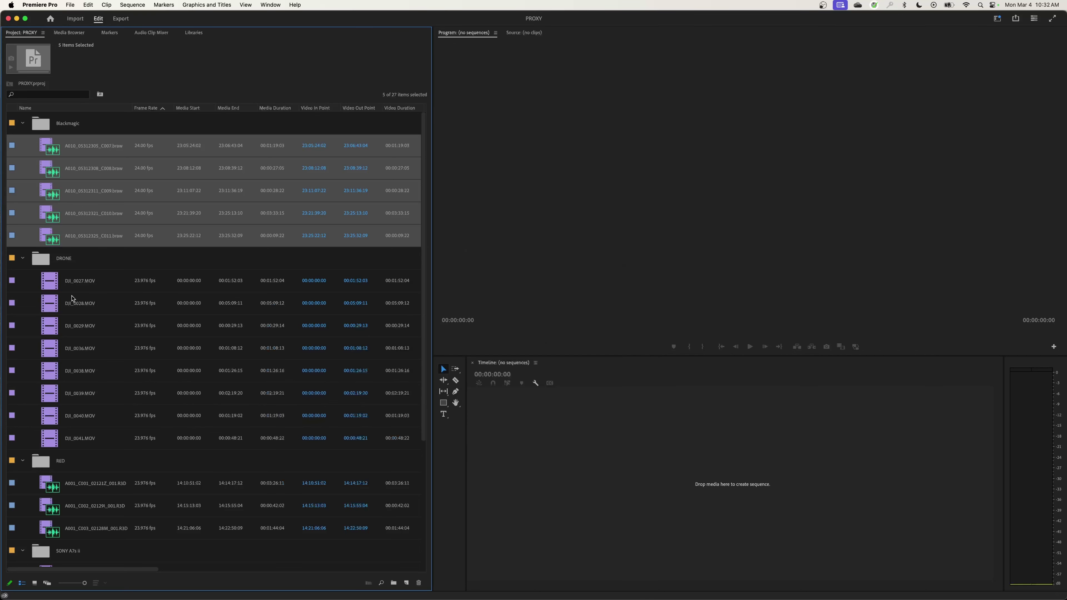
# Compare the audio channel properties of DJI_0027.MOV, the last Blackmagic clip and the first RED clip
pyautogui.click(53, 288)
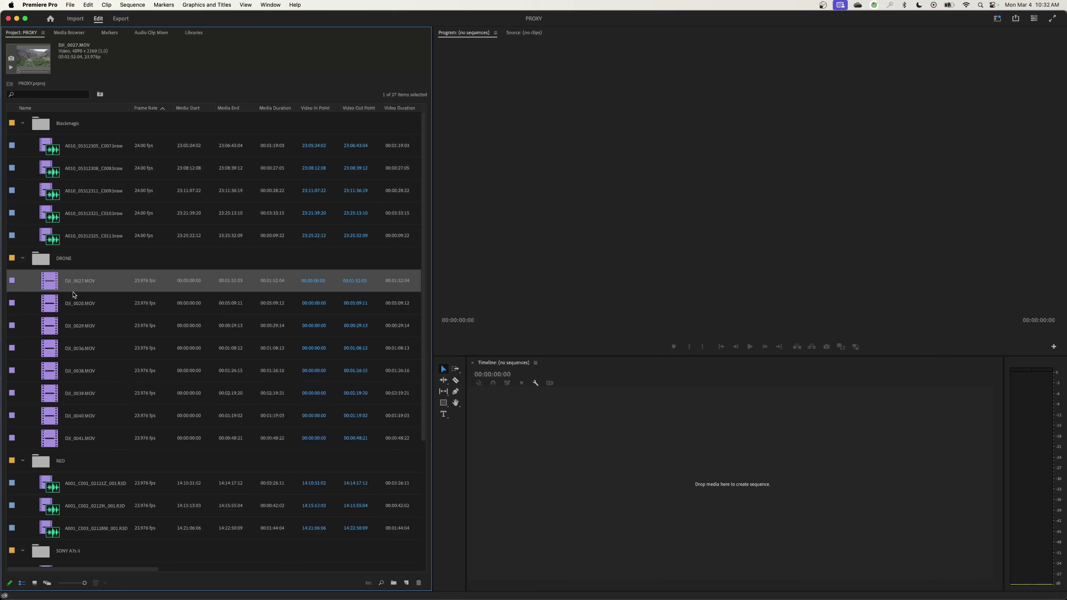
pyautogui.click(57, 243)
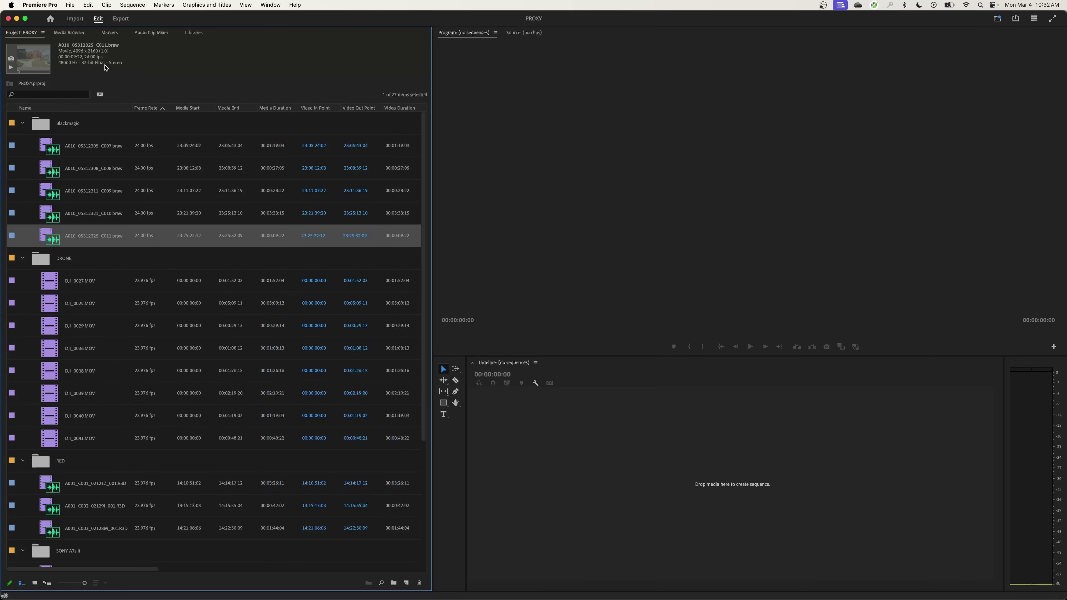
pyautogui.scroll(-3, 55, 416)
pyautogui.click(54, 416)
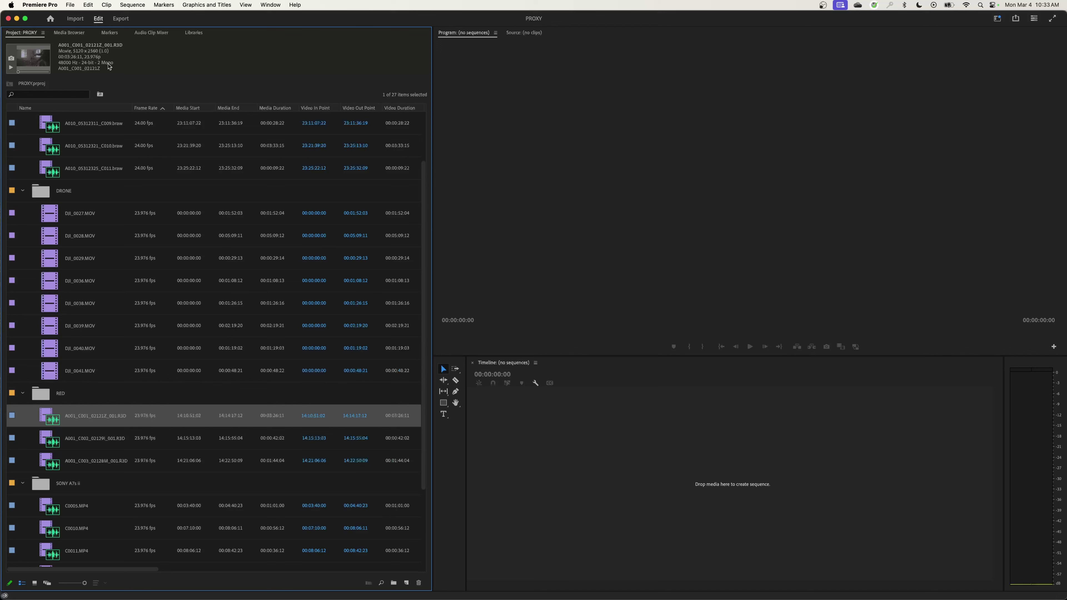
pyautogui.scroll(3, 94, 293)
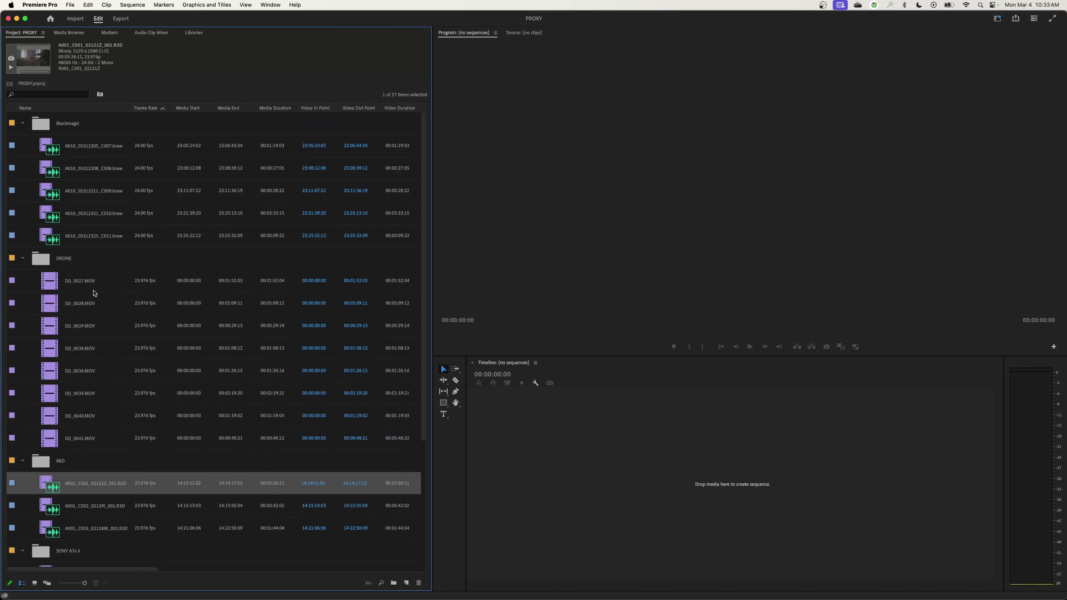
pyautogui.scroll(-7, 94, 293)
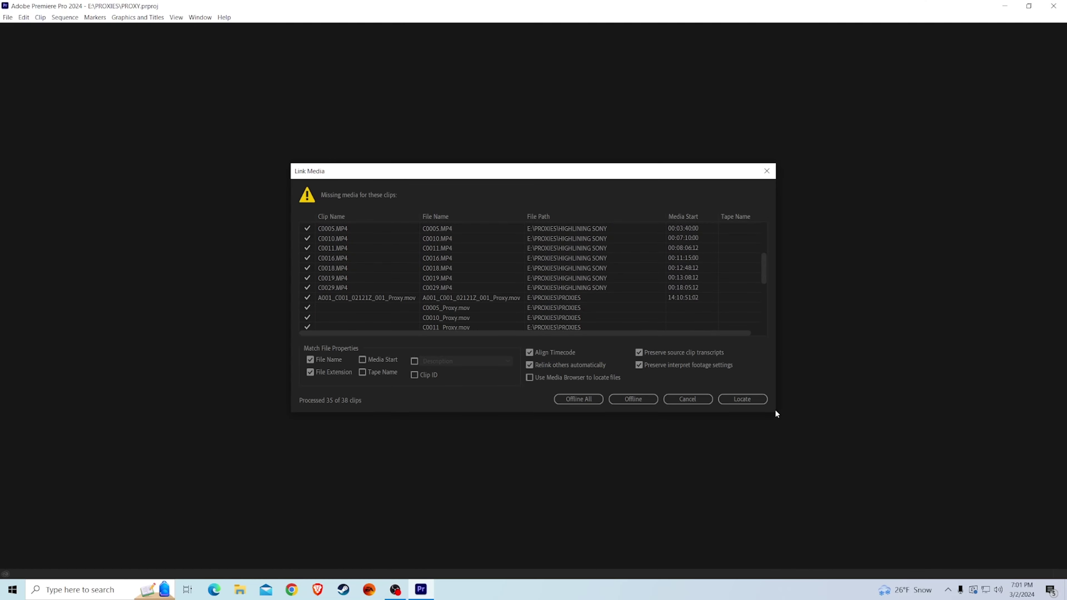
# Enlarge and reposition the Link Media dialog to review the list of missing clips through its end
pyautogui.moveTo(775, 411); pyautogui.dragTo(982, 563)
pyautogui.moveTo(585, 172); pyautogui.dragTo(453, 57)
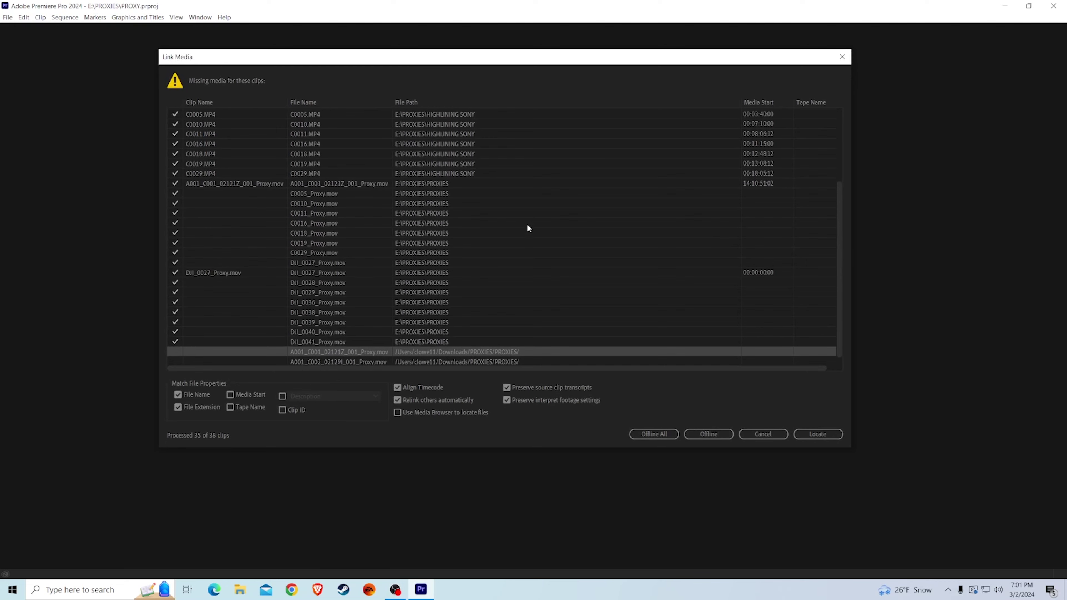
pyautogui.scroll(-1, 529, 229)
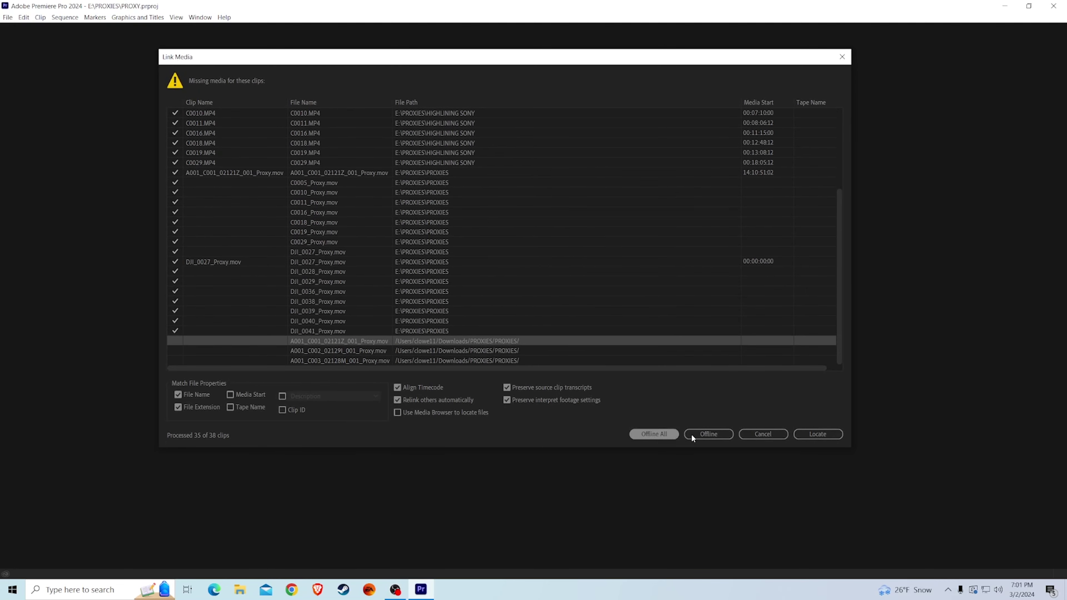
# Try to relink A001_C001_02121Z_001_Proxy.mov to the matching file in the PROXIES\PROXIES folder on drive E
pyautogui.click(815, 437)
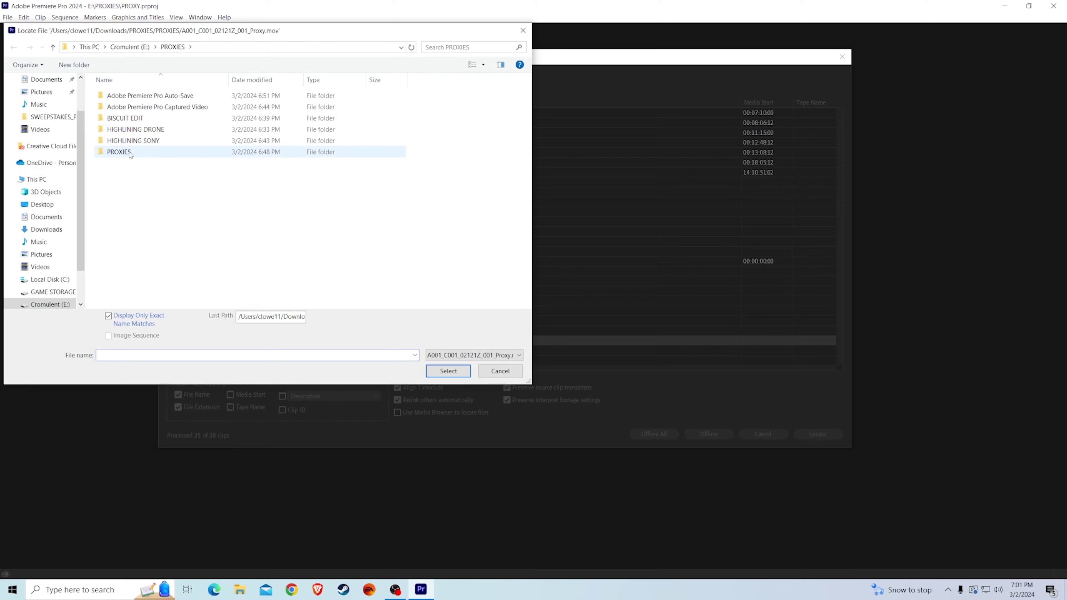
pyautogui.doubleClick(136, 152)
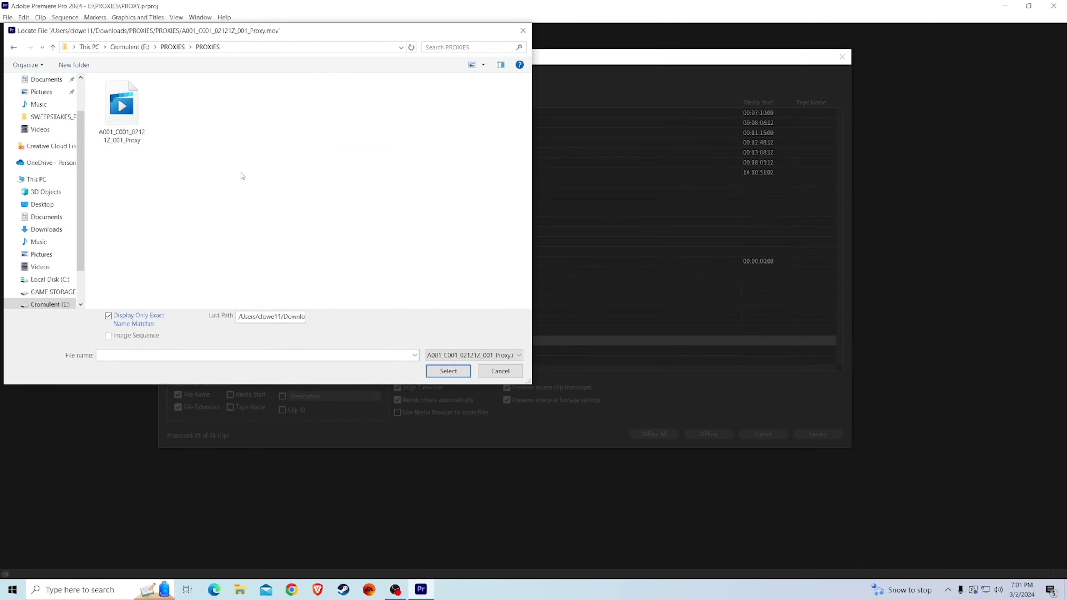
pyautogui.click(126, 109)
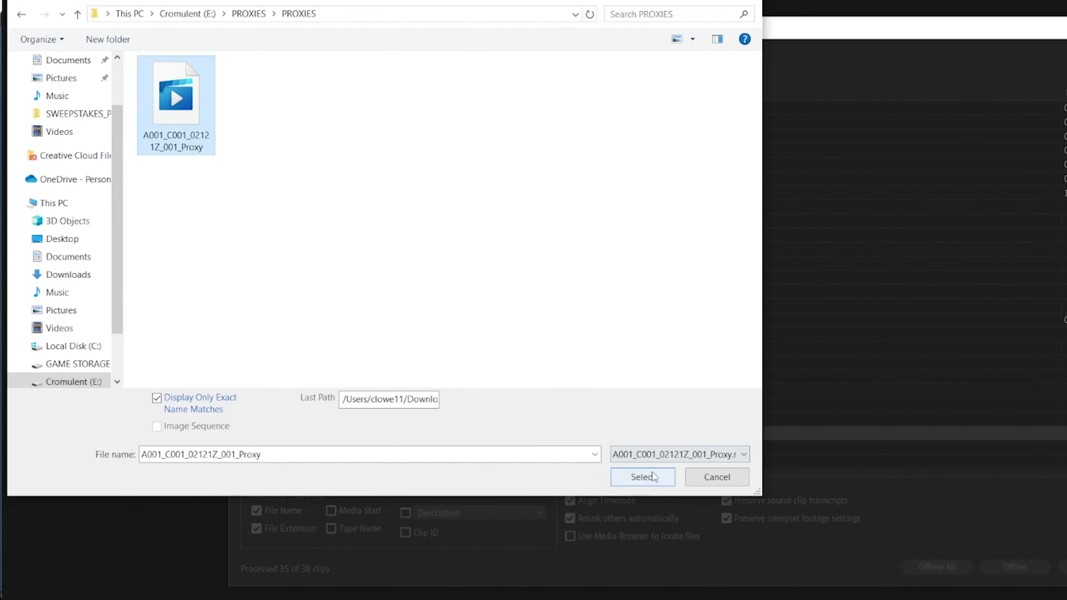
pyautogui.click(532, 416)
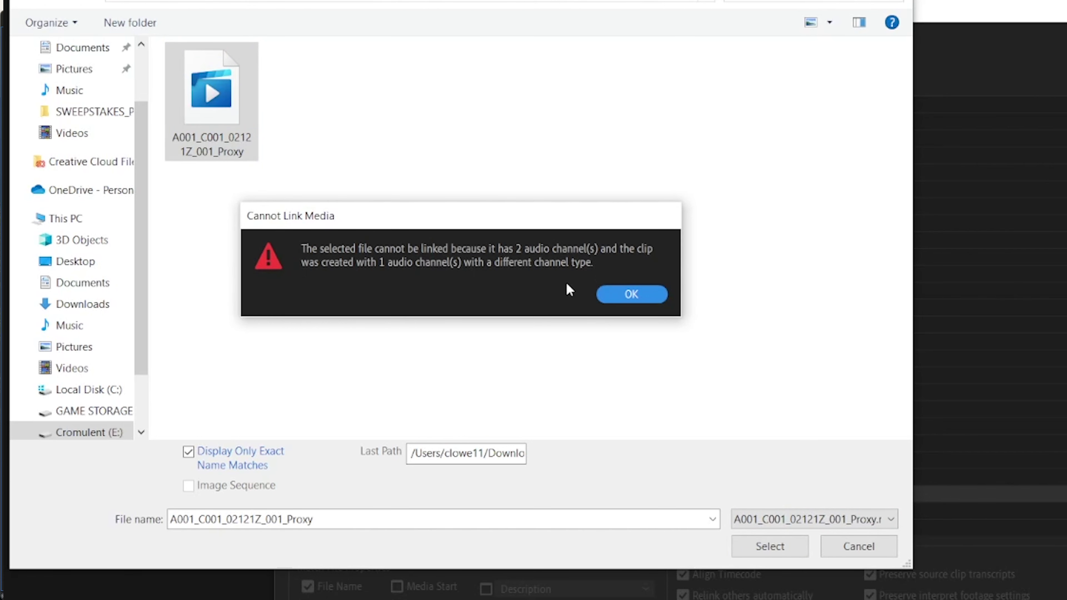
pyautogui.press('super')
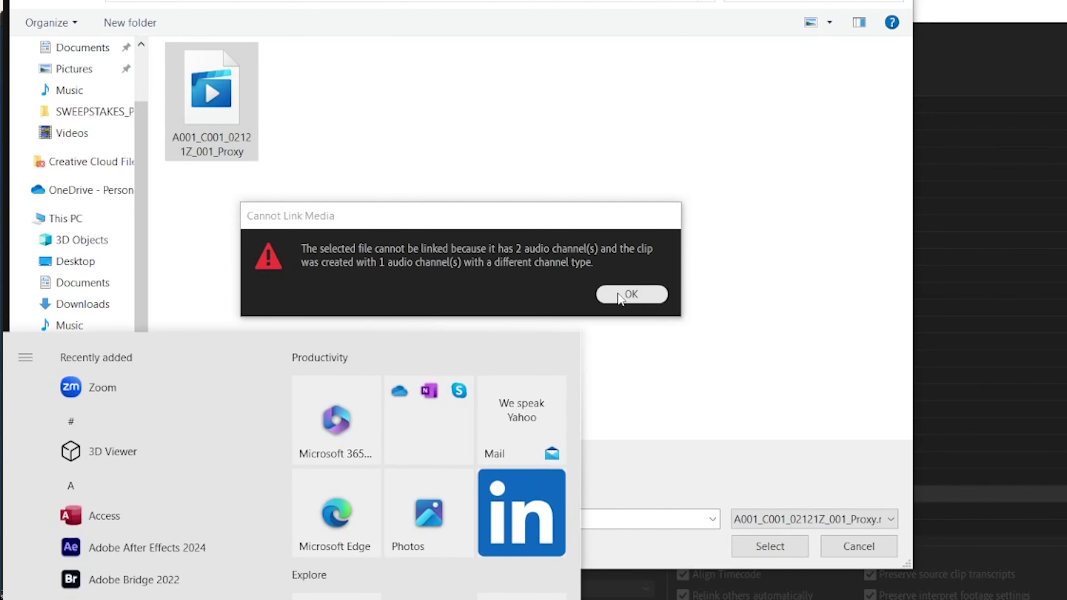
pyautogui.press('super')
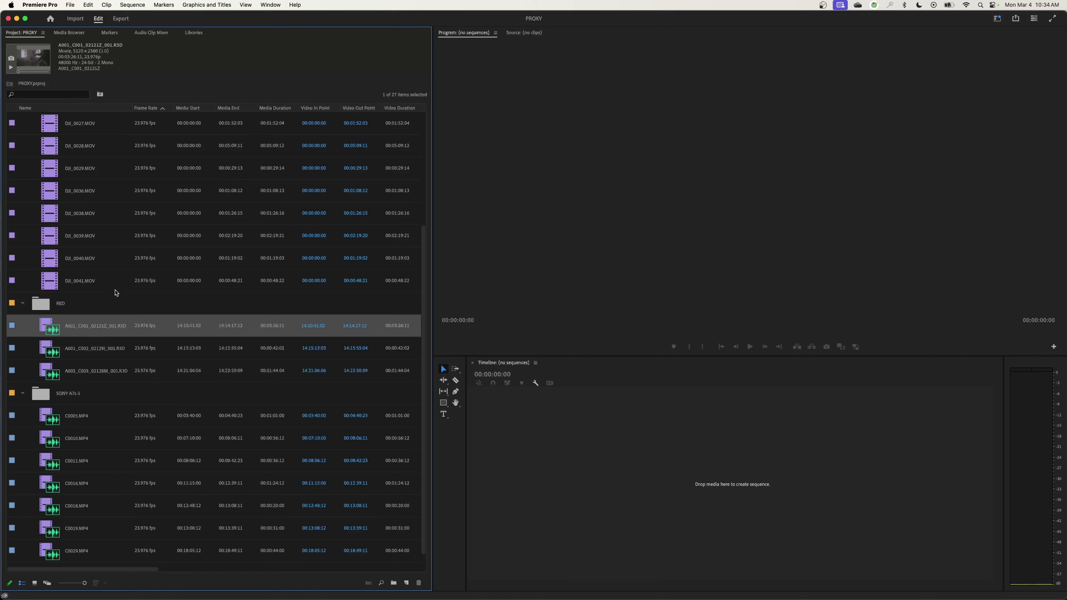
# Check the properties of the third and first RED clips
pyautogui.click(72, 374)
pyautogui.click(100, 336)
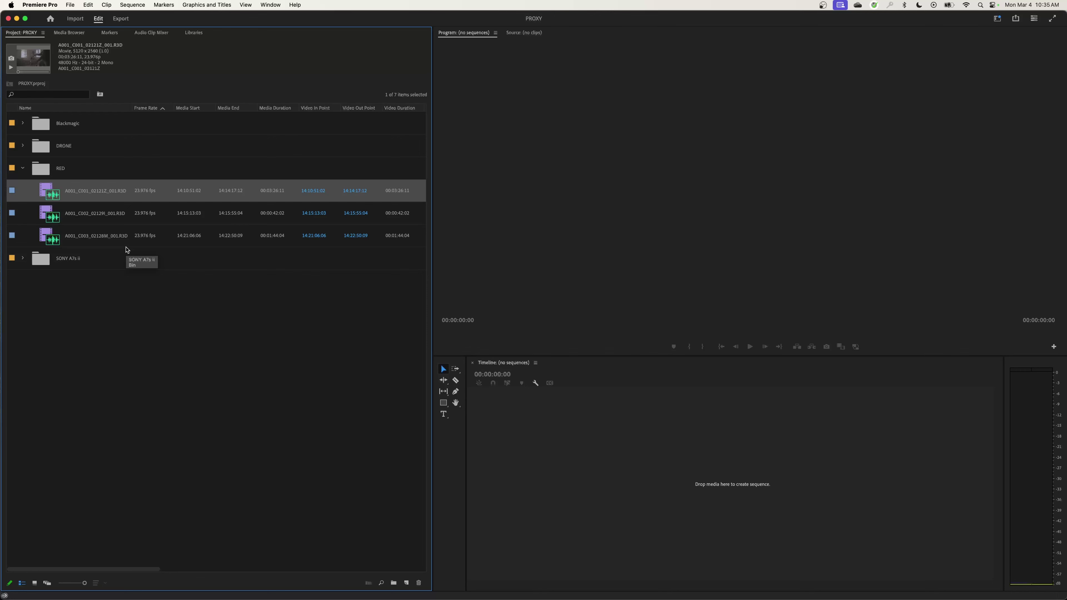
# Launch Adobe Media Encoder and look through its system presets in the Preset Browser
pyautogui.press('super+space')
pyautogui.write('media')
pyautogui.press('Return')
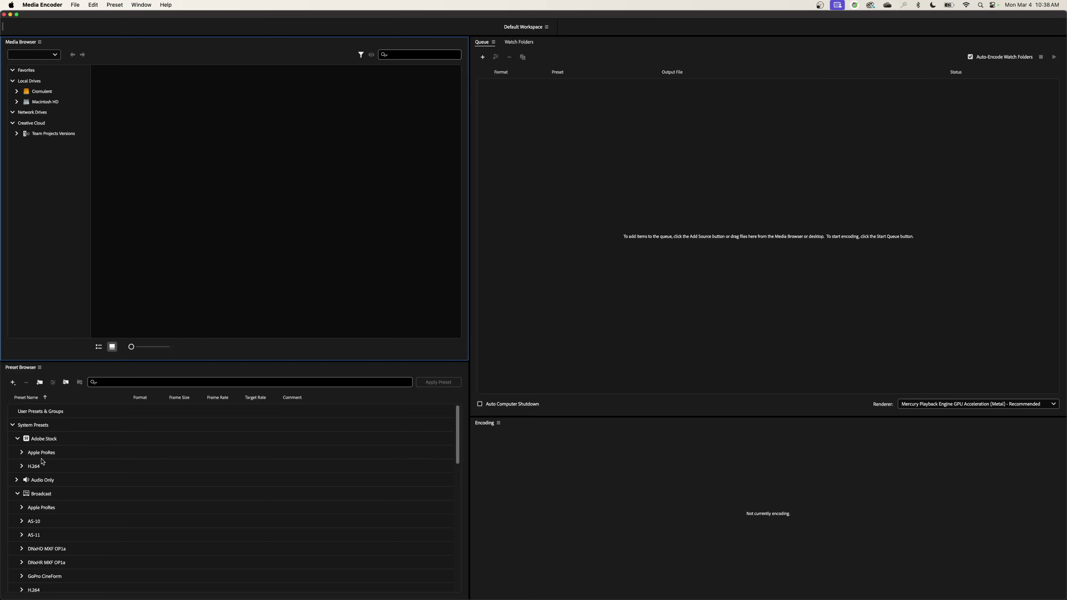
pyautogui.scroll(-1, 80, 466)
pyautogui.scroll(-2, 79, 466)
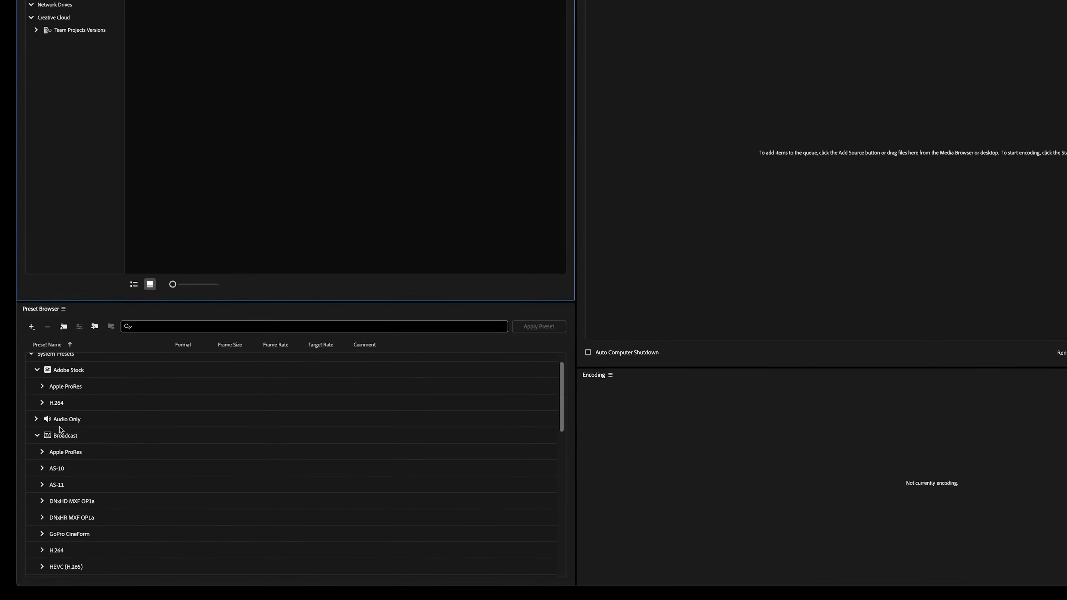
pyautogui.scroll(-2, 59, 484)
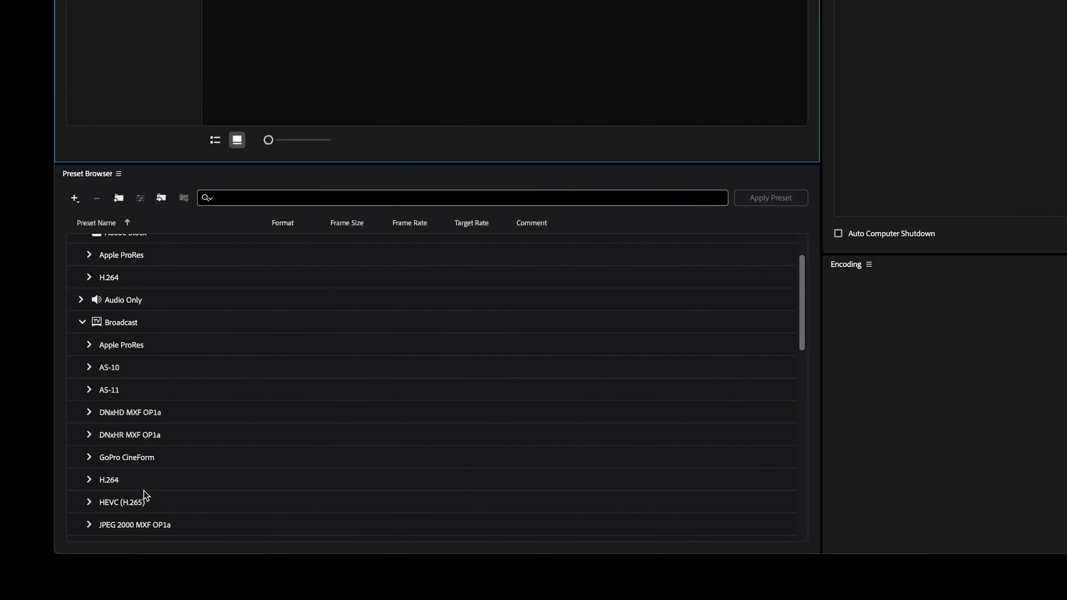
pyautogui.scroll(-3, 163, 492)
pyautogui.scroll(5, 183, 479)
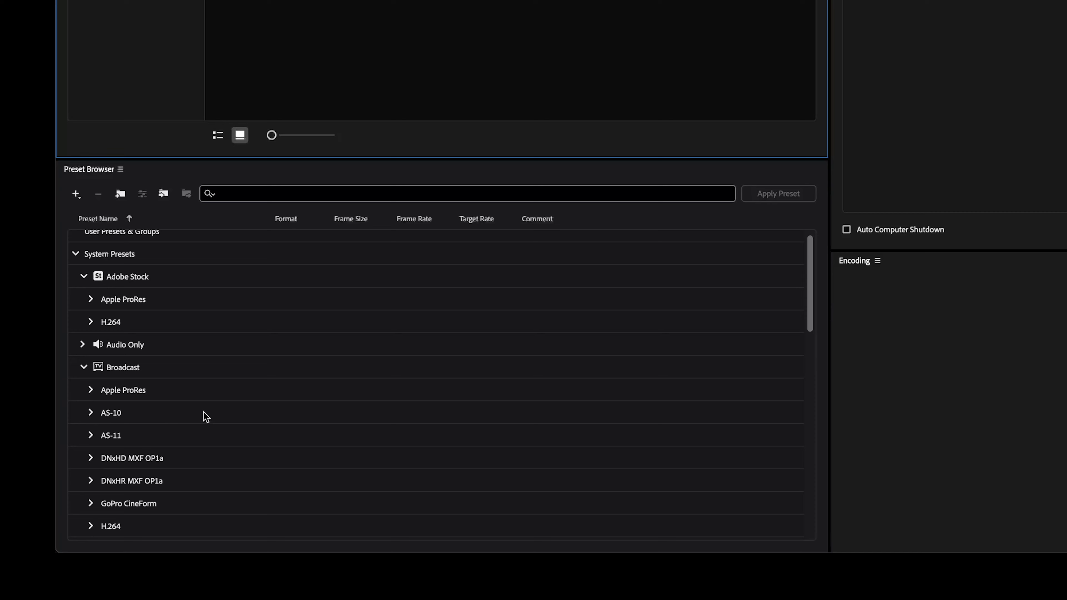
# Examine the preset creation options in the Preset Browser for user presets and system presets
pyautogui.scroll(1, 205, 295)
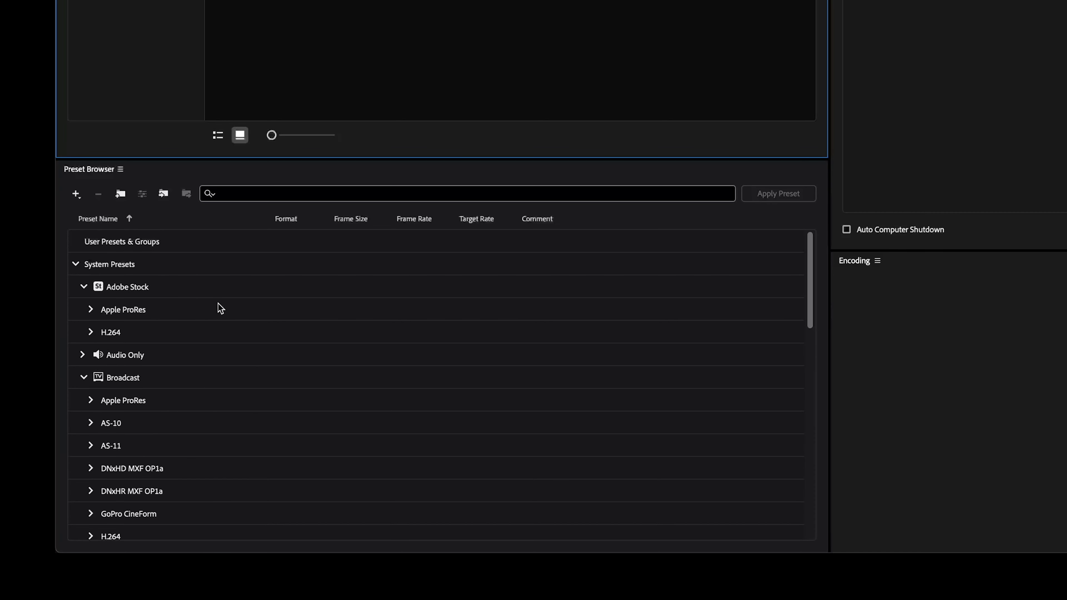
pyautogui.click(118, 240)
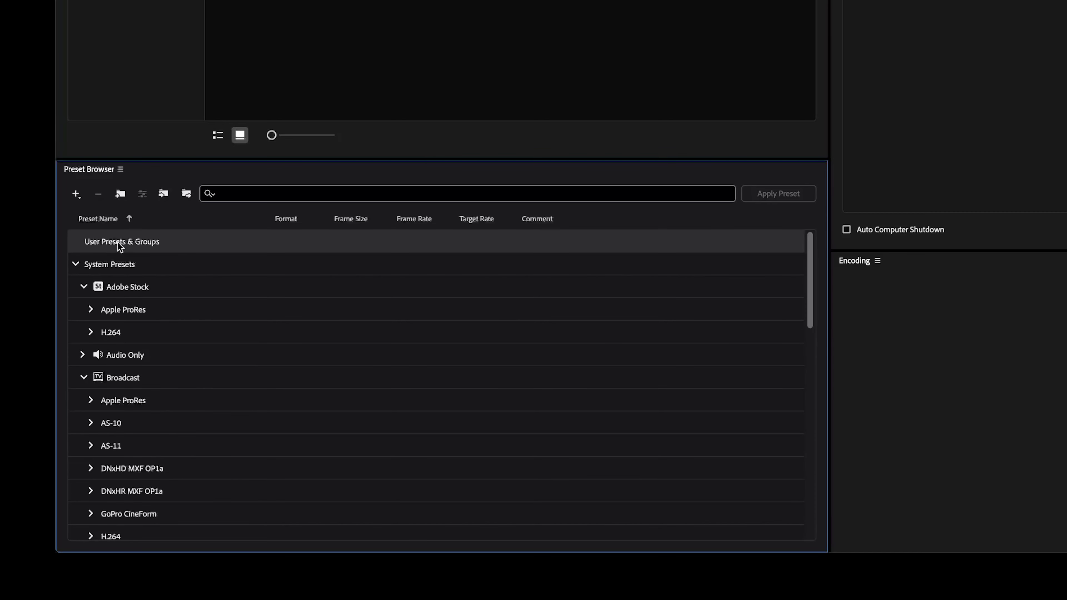
pyautogui.click(75, 194)
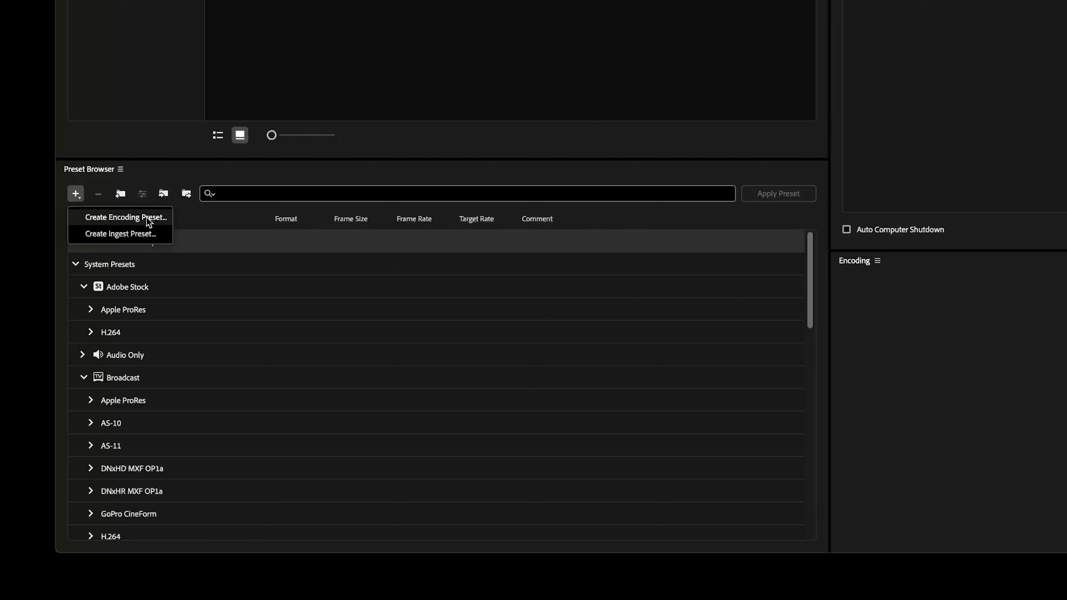
pyautogui.click(191, 247)
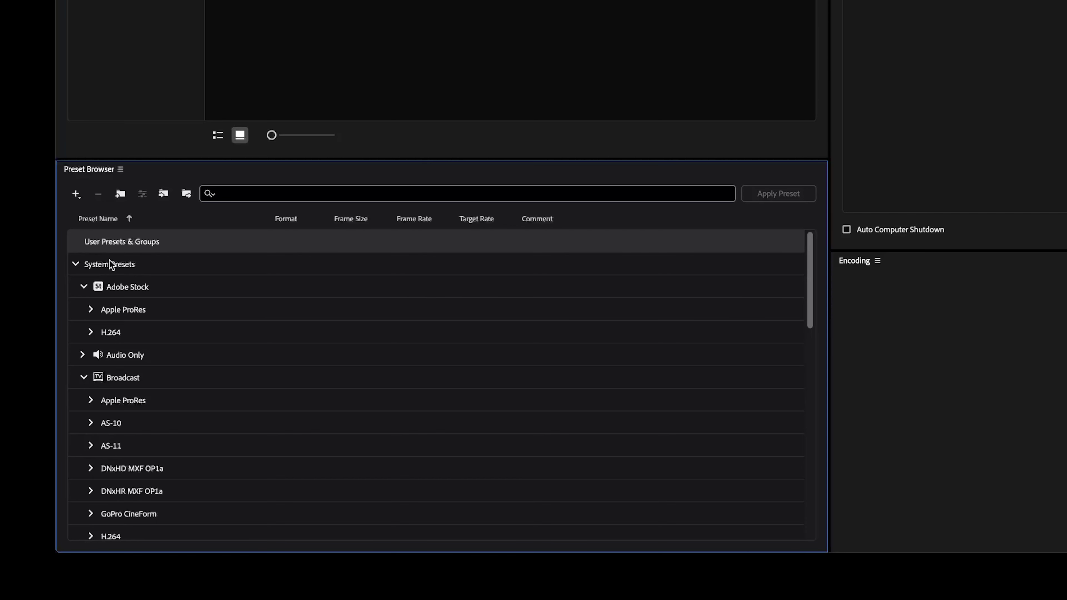
pyautogui.click(123, 257)
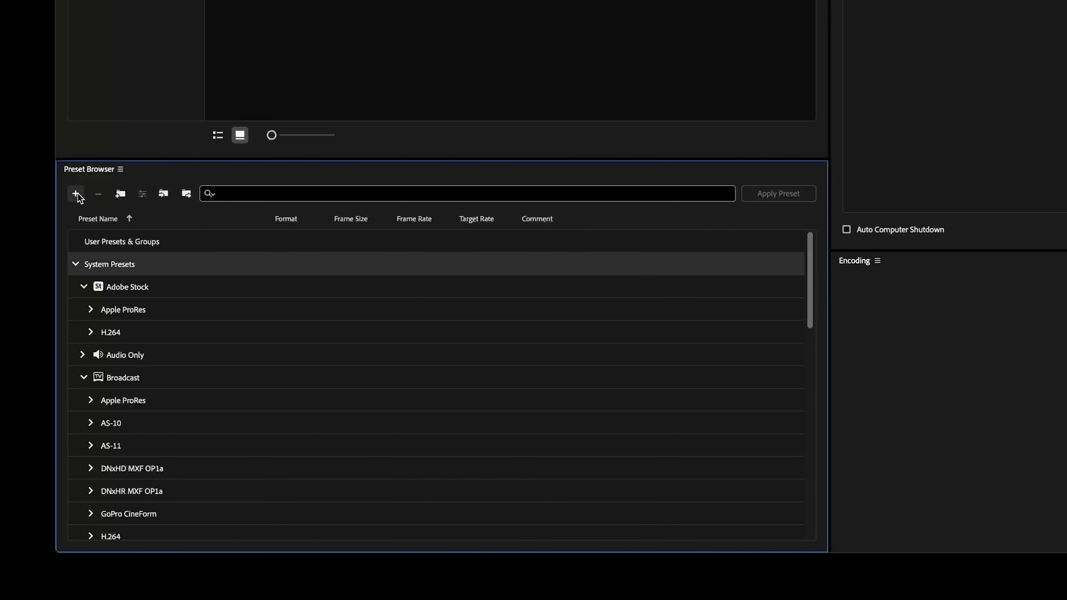
pyautogui.click(77, 195)
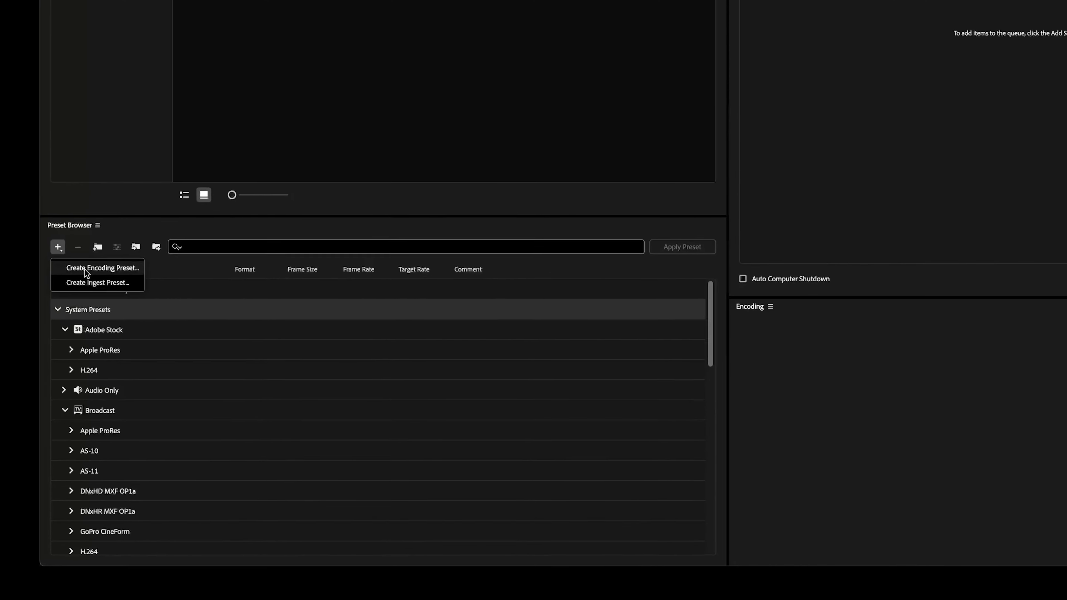
pyautogui.click(31, 401)
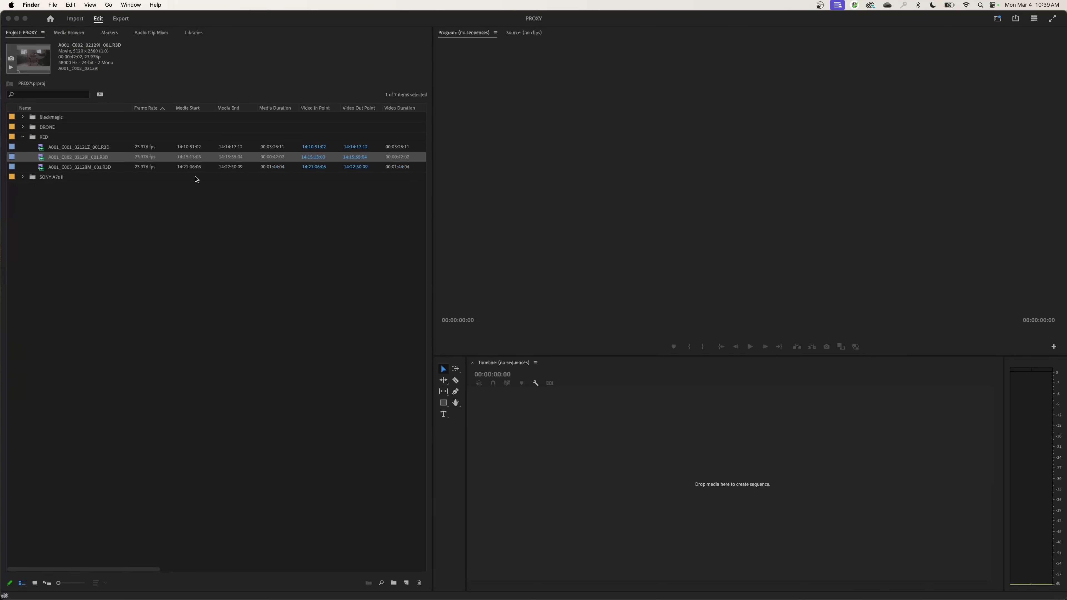
# Switch to Premiere Pro and check the properties of the first RED clip and of DJI_0027.MOV in the DRONE bin
pyautogui.click(190, 185)
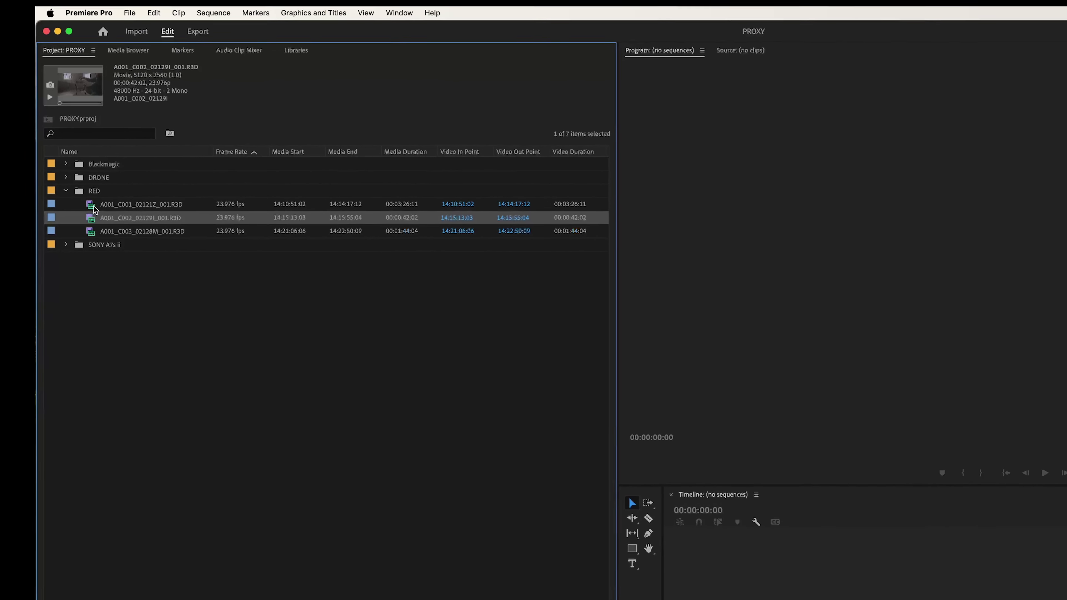
pyautogui.click(93, 205)
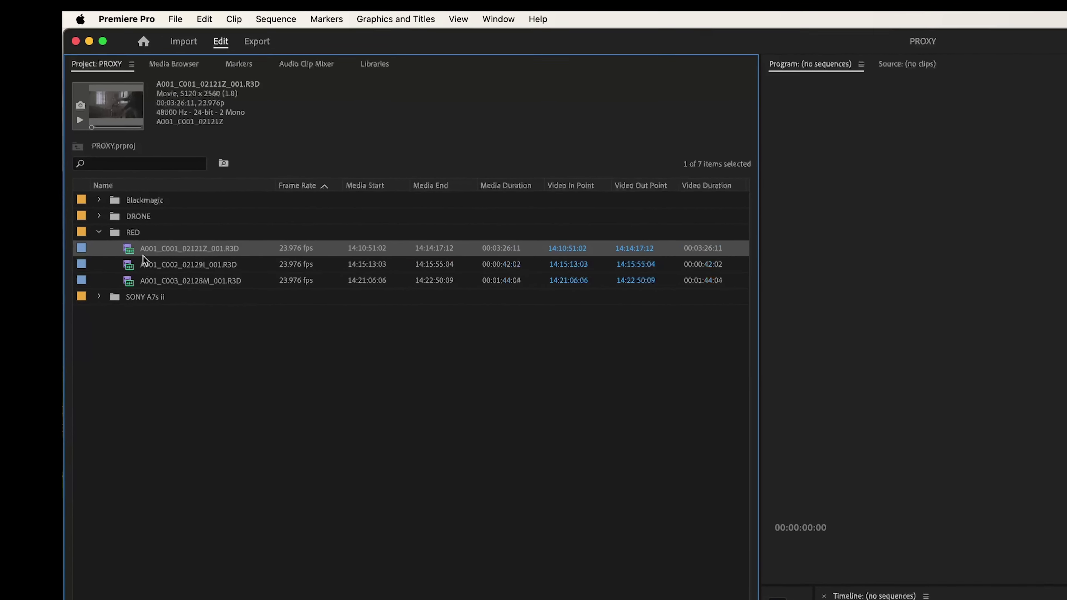
pyautogui.click(121, 242)
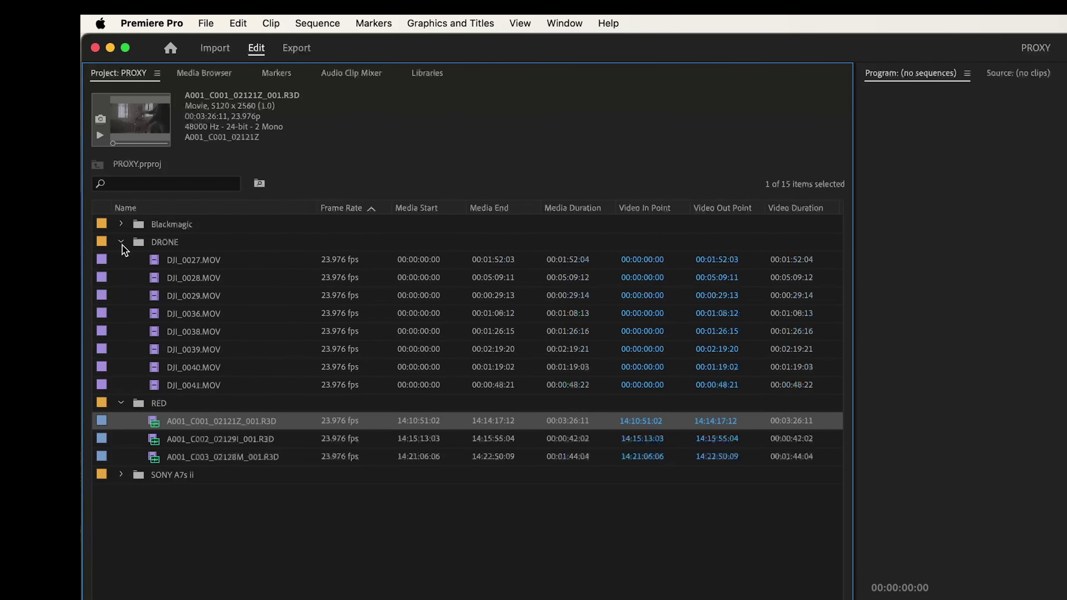
pyautogui.click(174, 262)
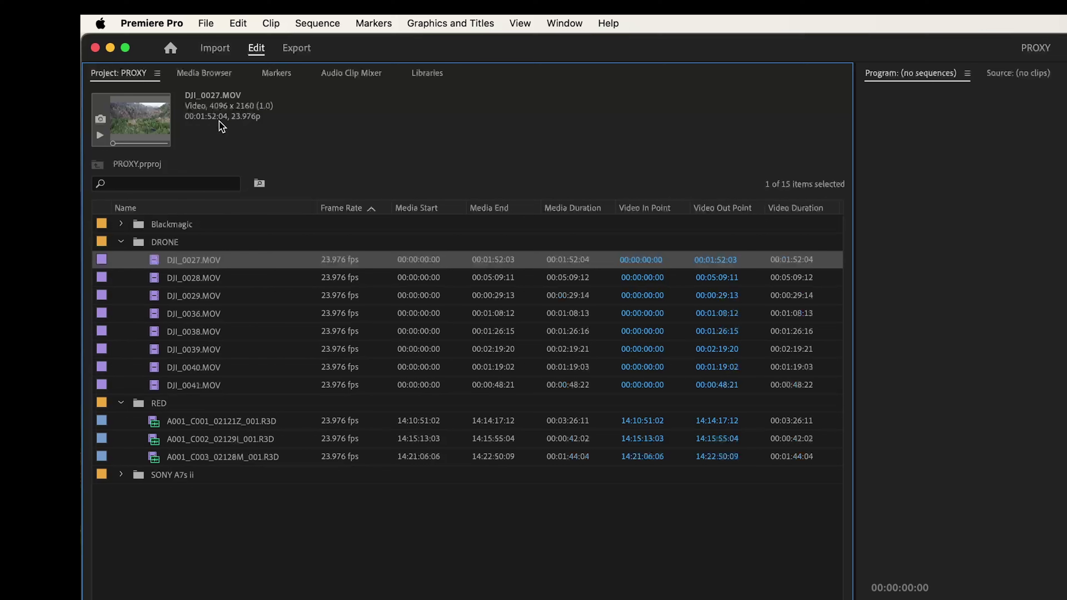
# Expand the Blackmagic and SONY A7s ii bins and check the properties of C0005.MP4
pyautogui.click(121, 224)
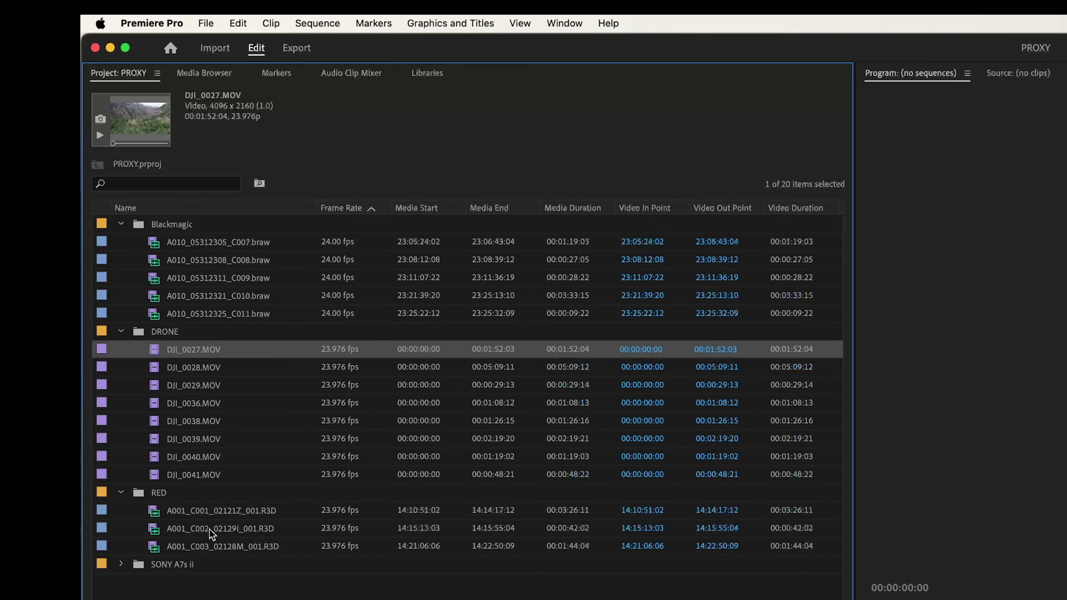
pyautogui.click(121, 565)
pyautogui.click(121, 564)
pyautogui.click(171, 582)
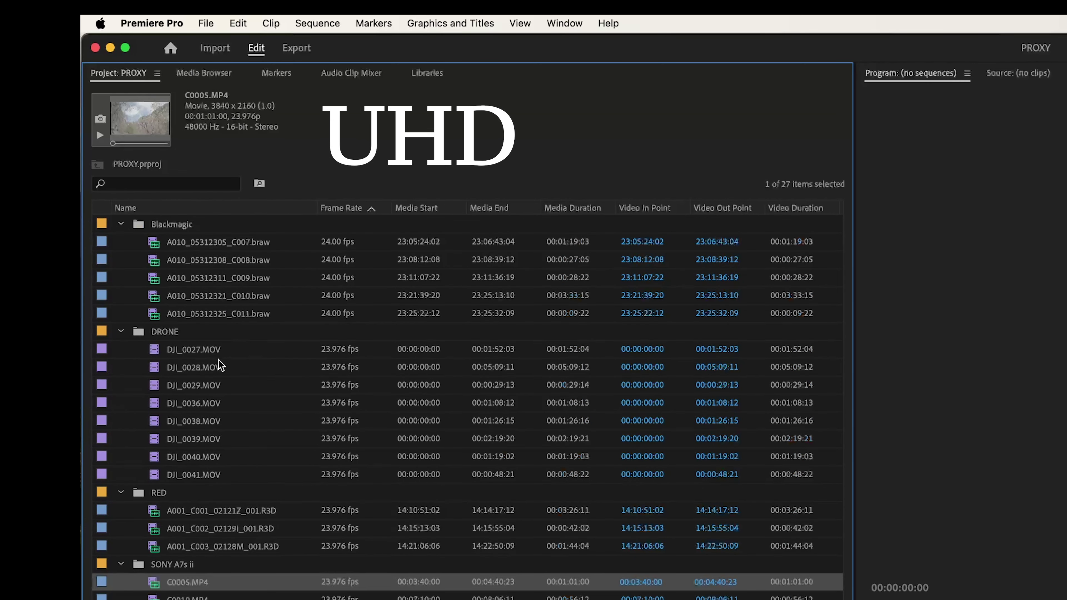
# Compare the frame sizes of the drone clips and C0005.MP4, and view C0005.MP4 and DJI_0027.MOV in the Source monitor
pyautogui.click(207, 351)
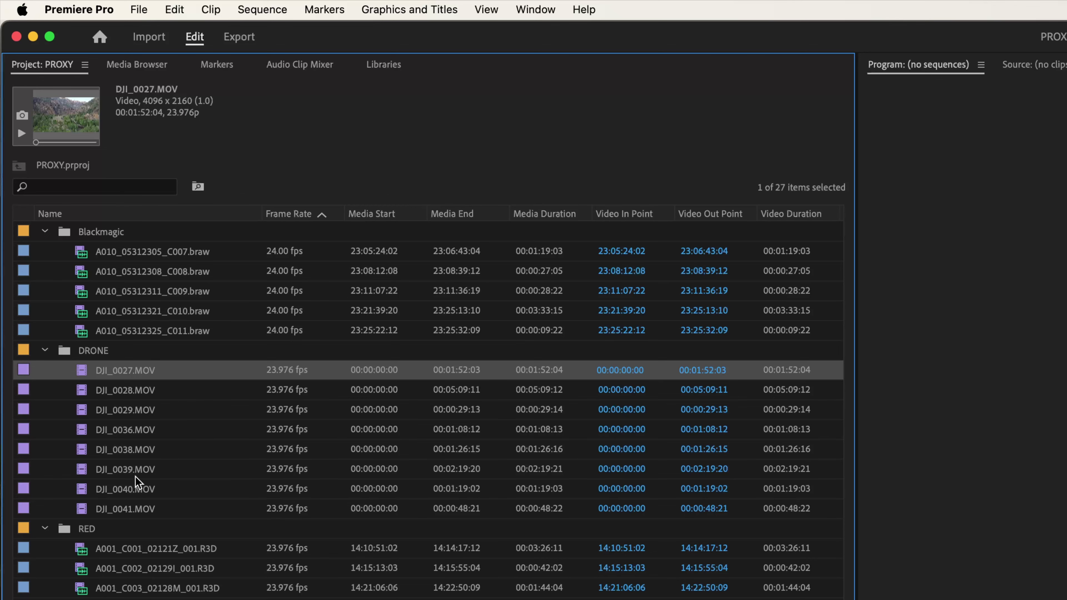
pyautogui.click(118, 522)
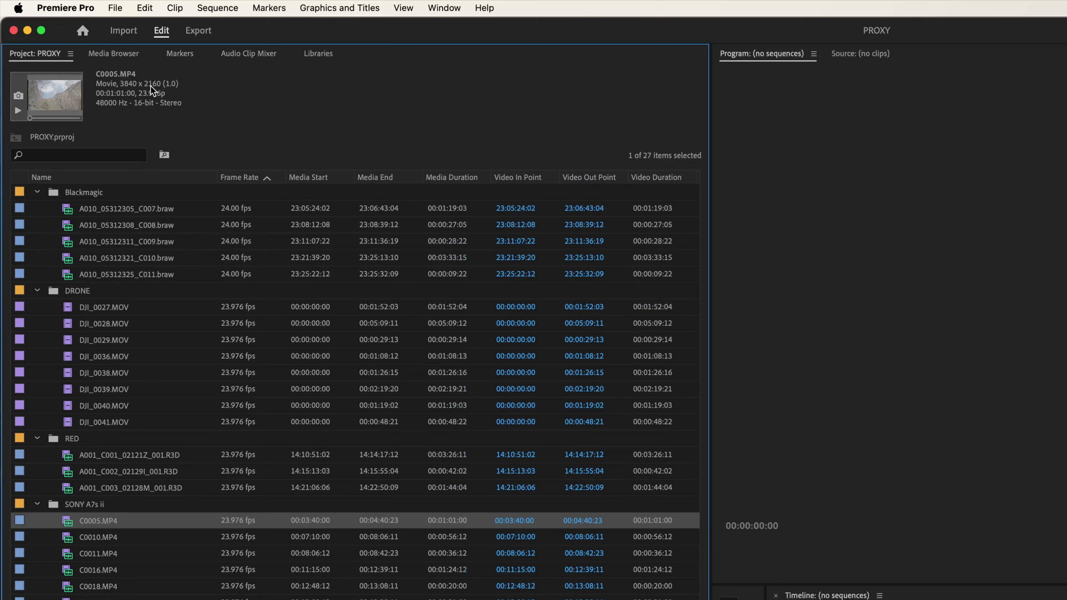
pyautogui.click(122, 322)
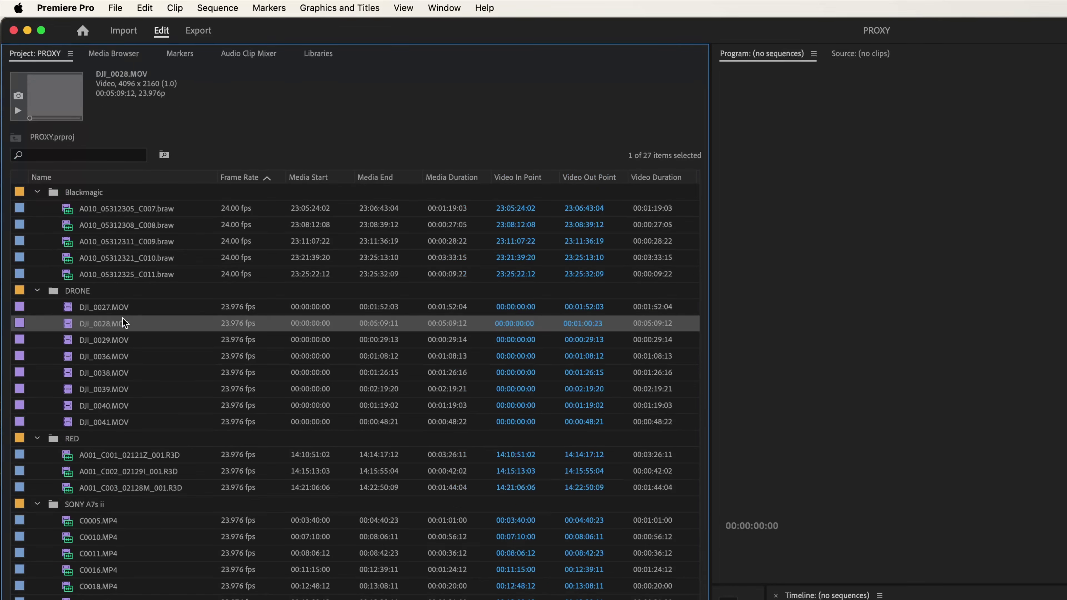
pyautogui.click(117, 519)
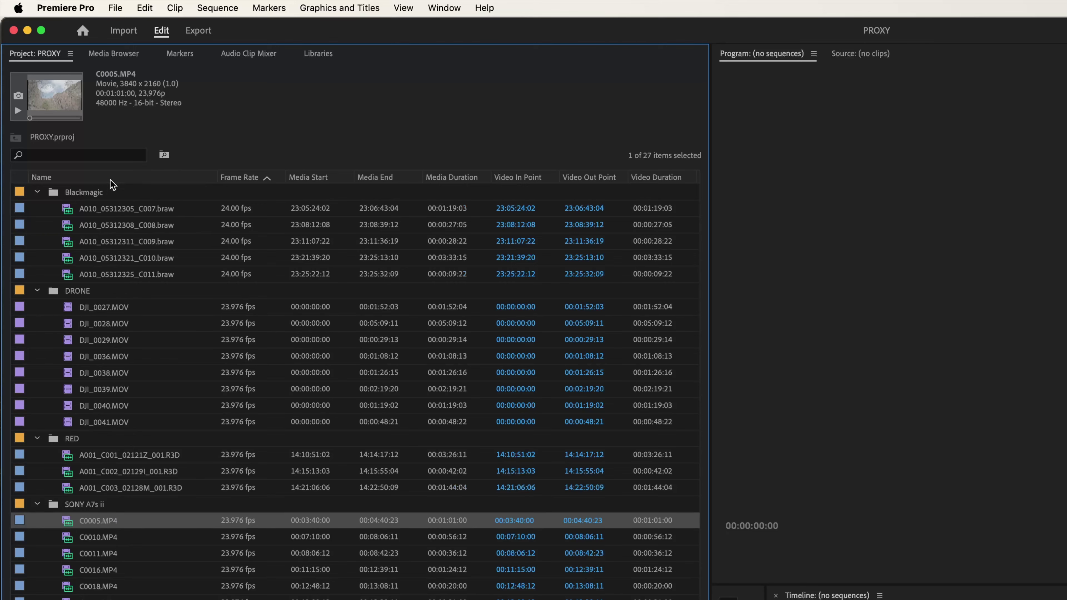
pyautogui.doubleClick(85, 450)
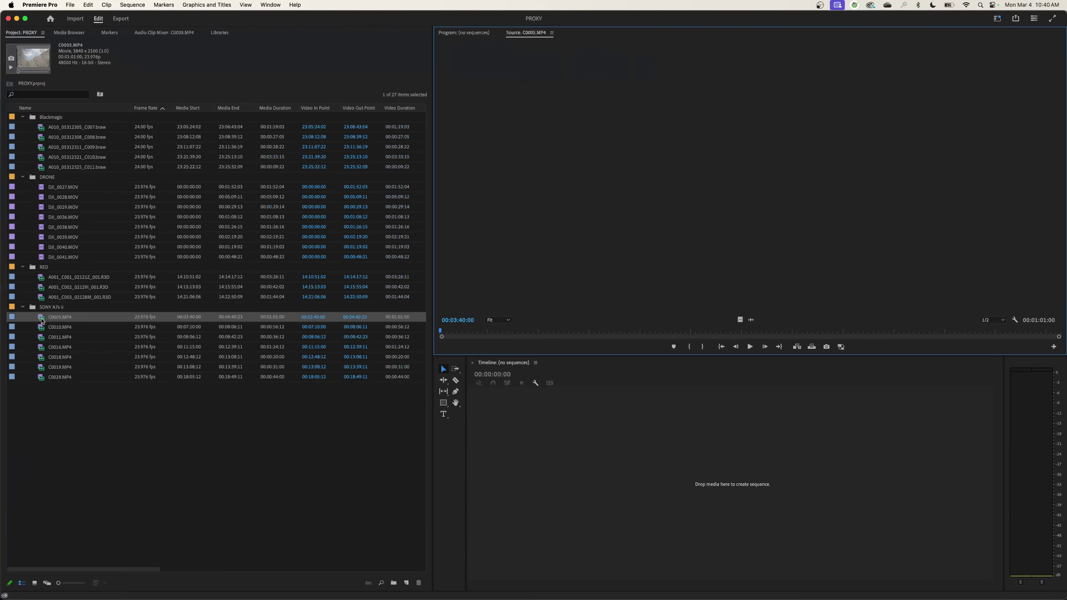
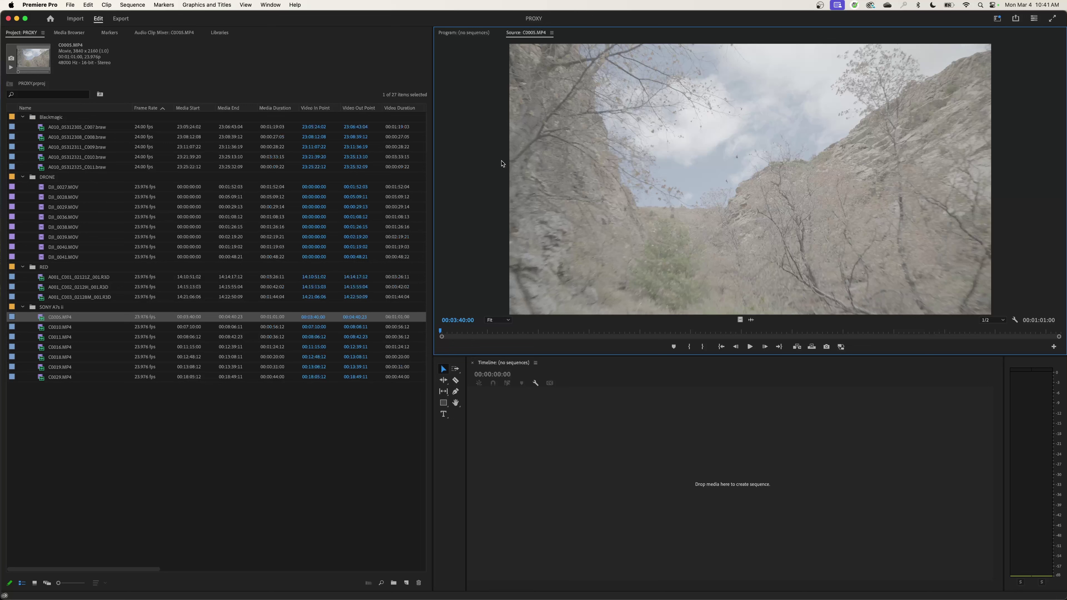
pyautogui.doubleClick(58, 188)
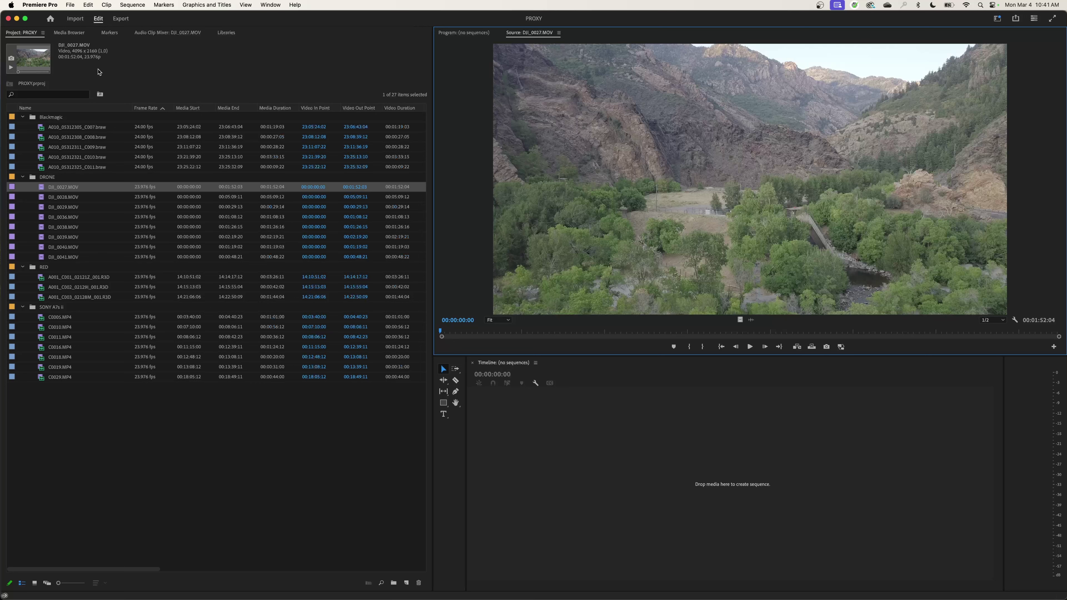
# Launch Calculator and divide 4096 by 2160 to work out the aspect ratio of DJI_0027.MOV
pyautogui.press('super+space')
pyautogui.write('calculator')
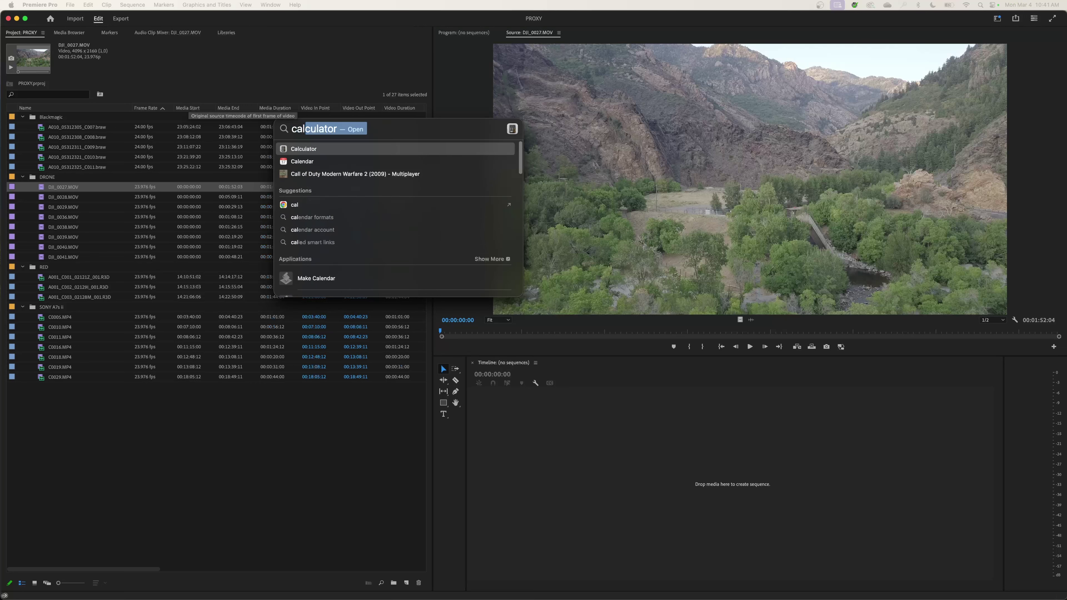
pyautogui.press('Return')
pyautogui.write('4096')
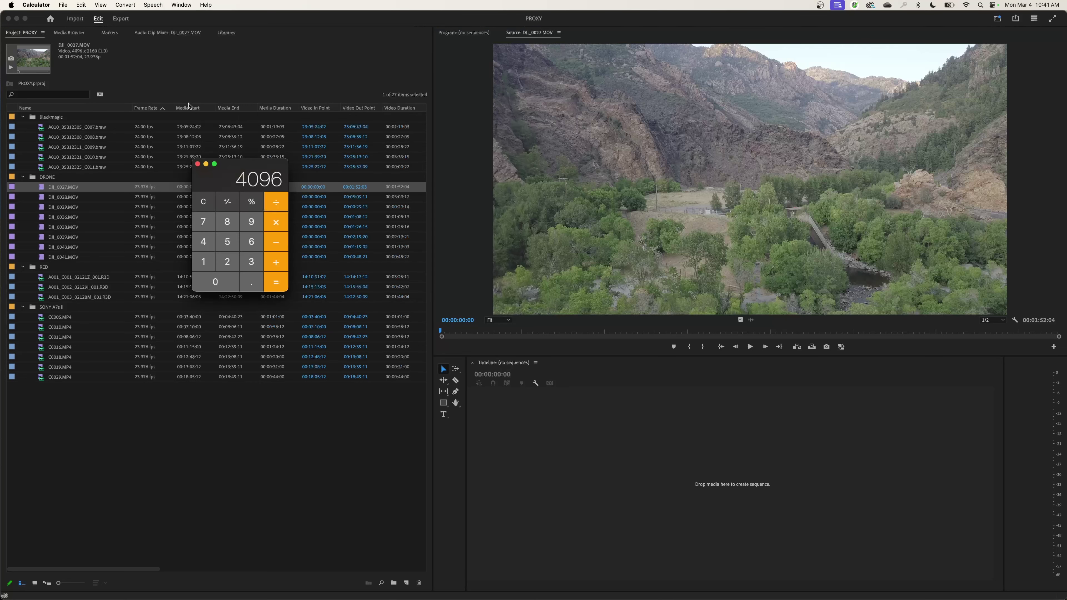
pyautogui.write('/2160')
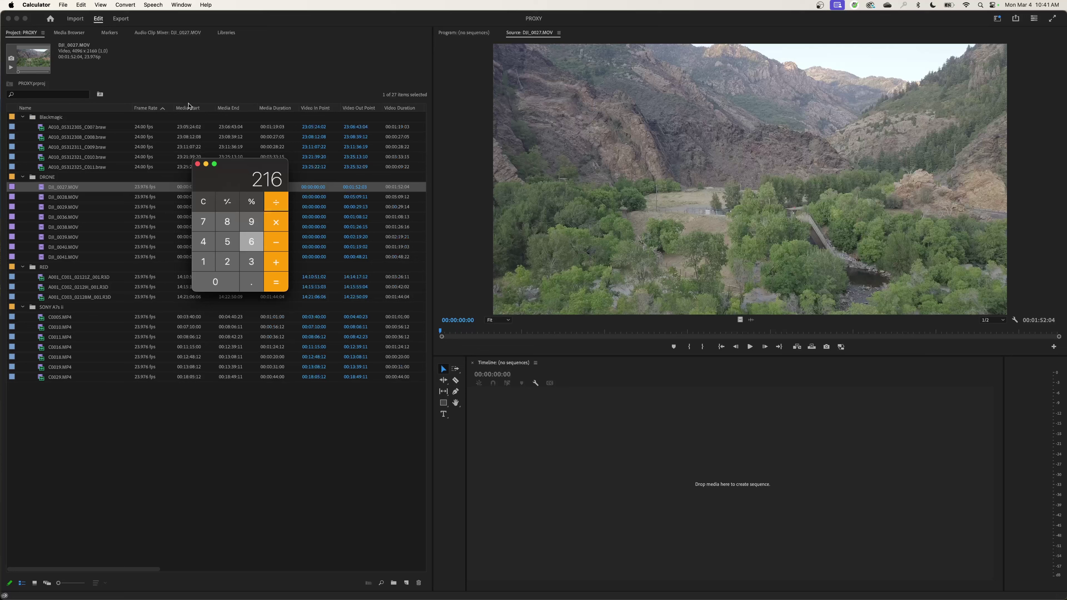
pyautogui.press('Return')
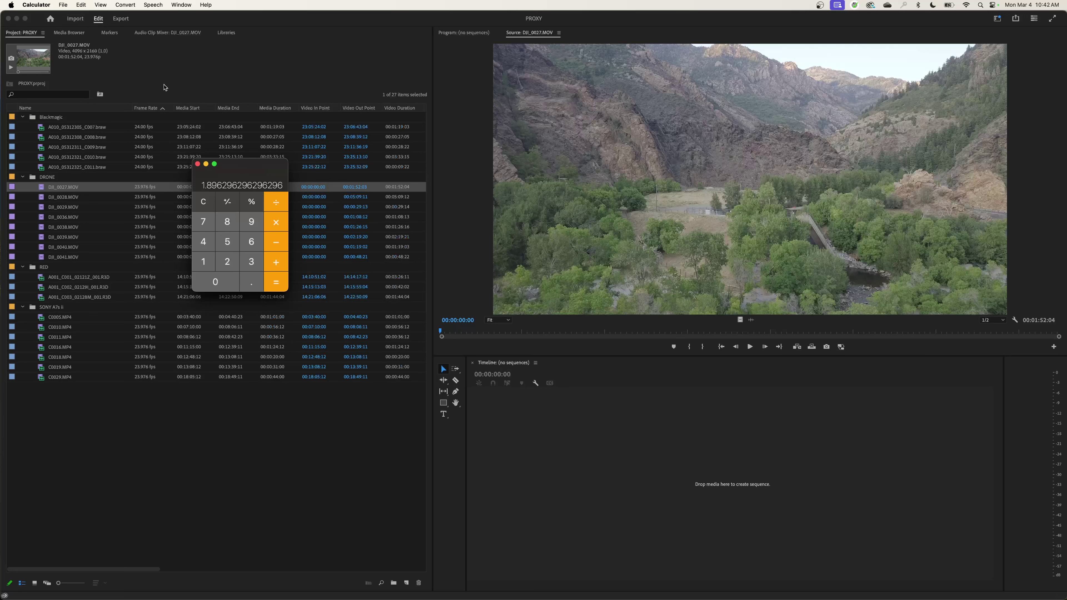
pyautogui.press('super+q')
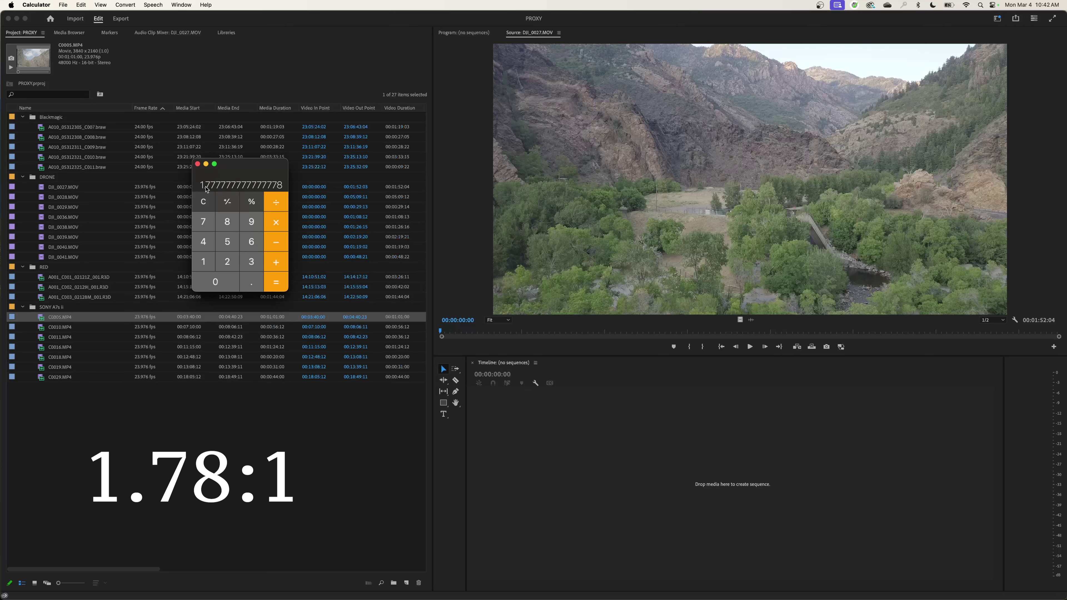
# View the Sony clip C0011.MP4 and the drone clip DJI_0029.MOV in the Source monitor to compare their shapes
pyautogui.click(43, 320)
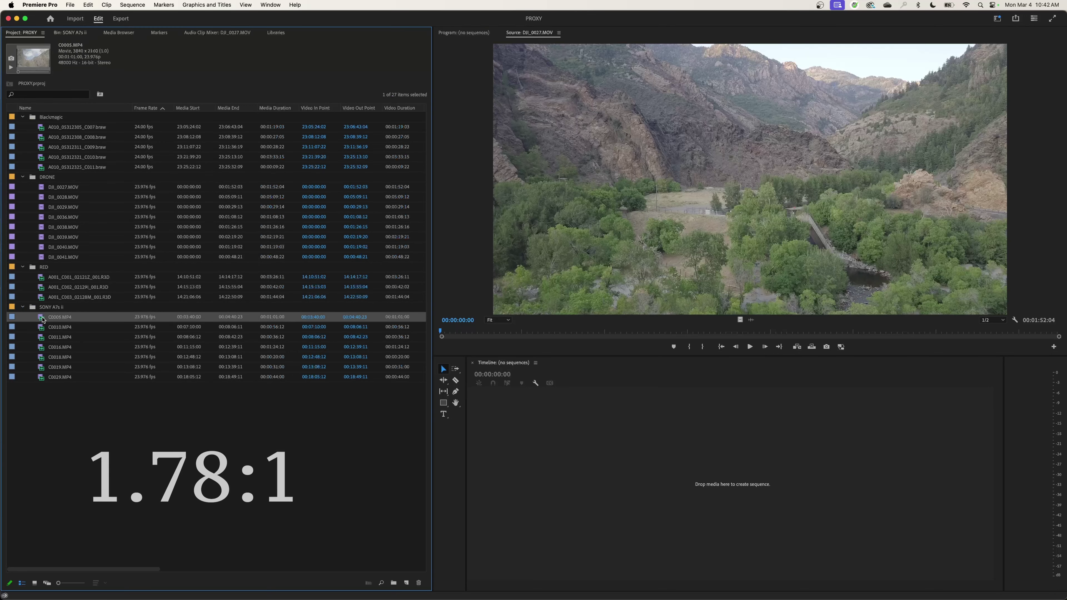
pyautogui.doubleClick(60, 337)
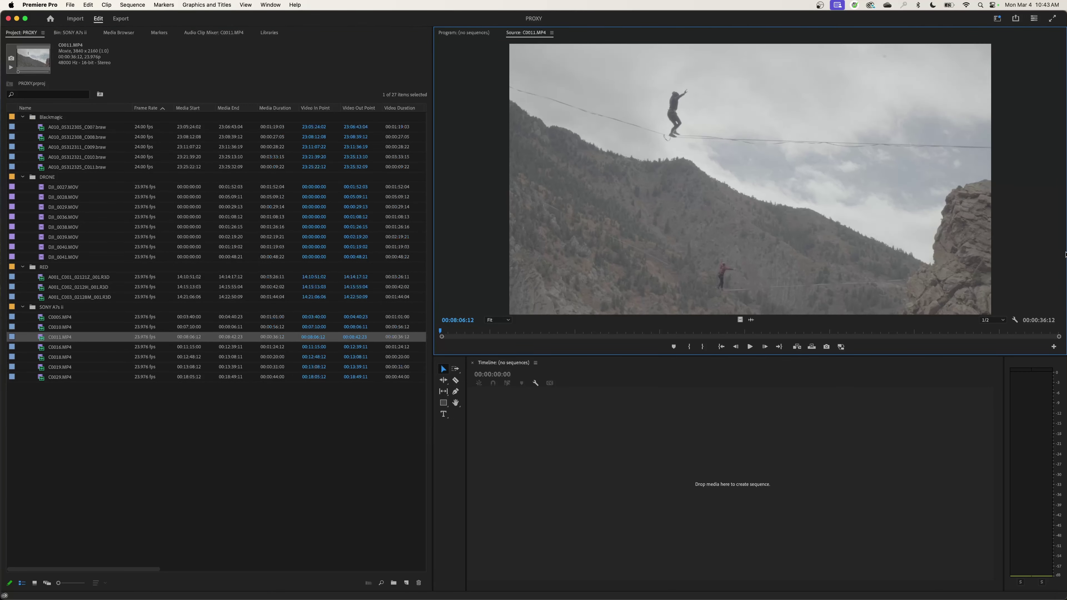
pyautogui.doubleClick(63, 207)
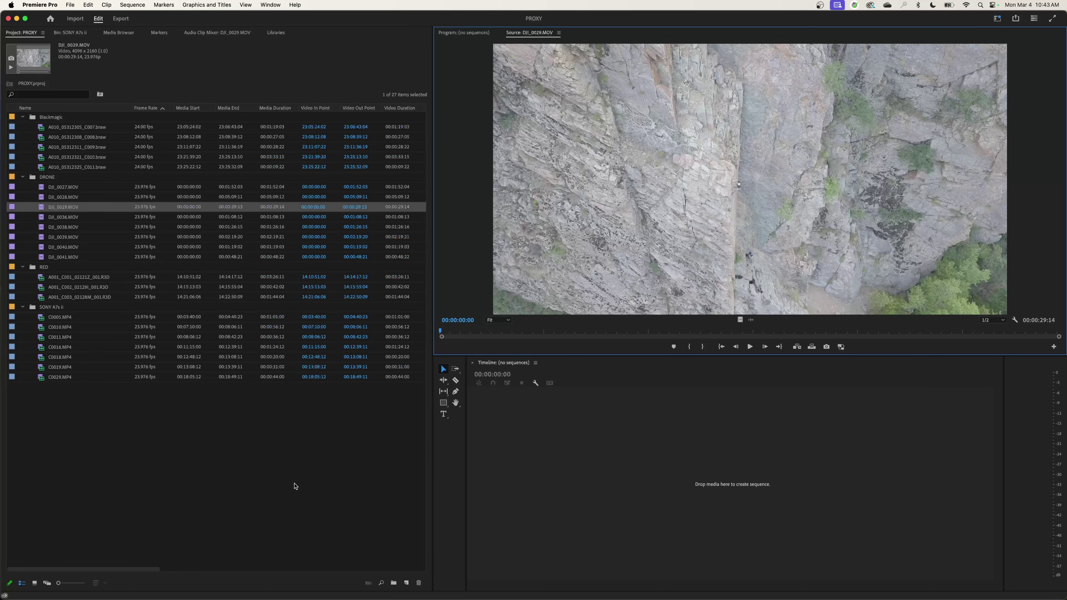
# Work out the first RED clip's aspect ratio by dividing 5120 by 2560 in Calculator, and reposition the calculator window
pyautogui.click(79, 277)
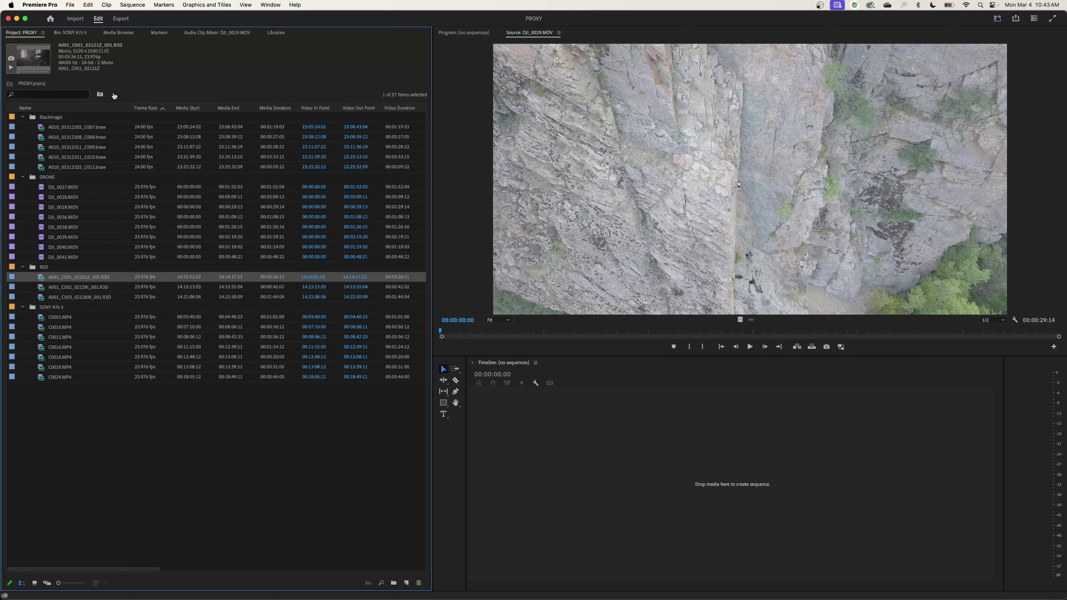
pyautogui.press('super+Tab')
pyautogui.write('5120')
pyautogui.press('/')
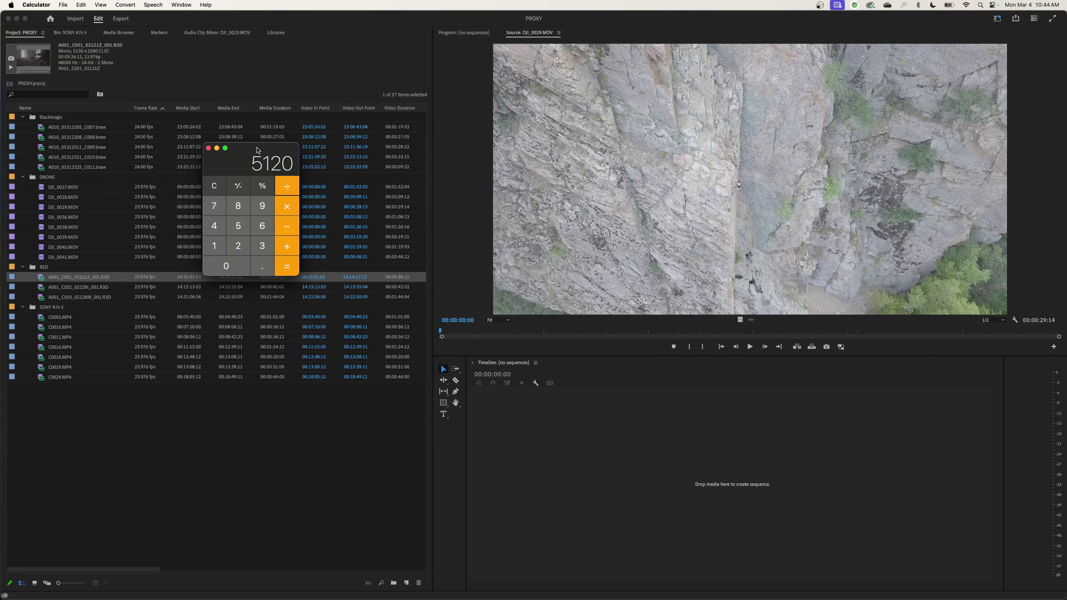
pyautogui.write('2560')
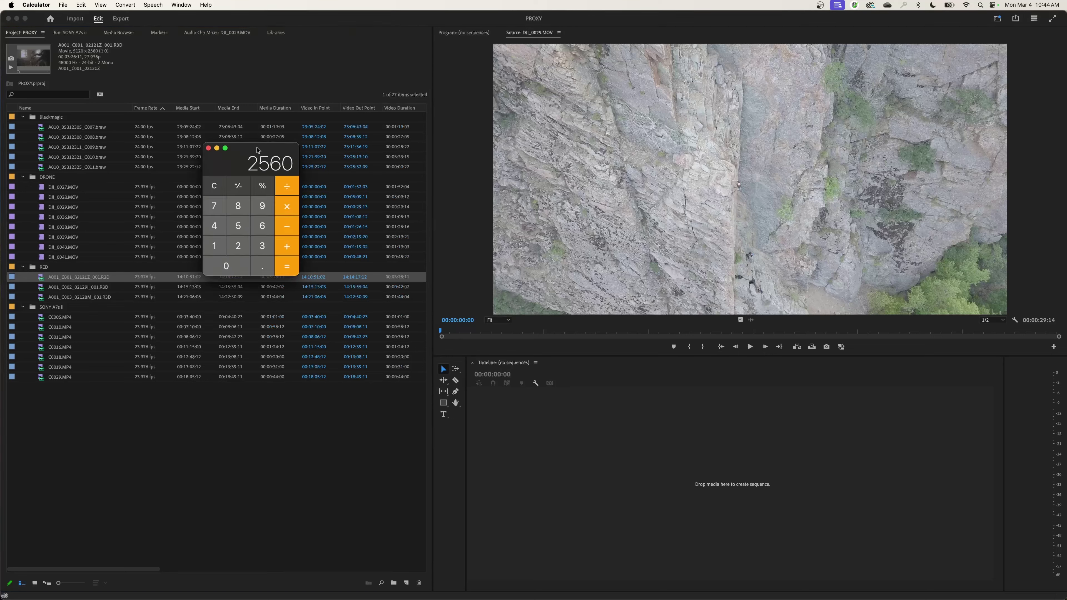
pyautogui.press('Return')
pyautogui.moveTo(249, 157); pyautogui.dragTo(313, 174)
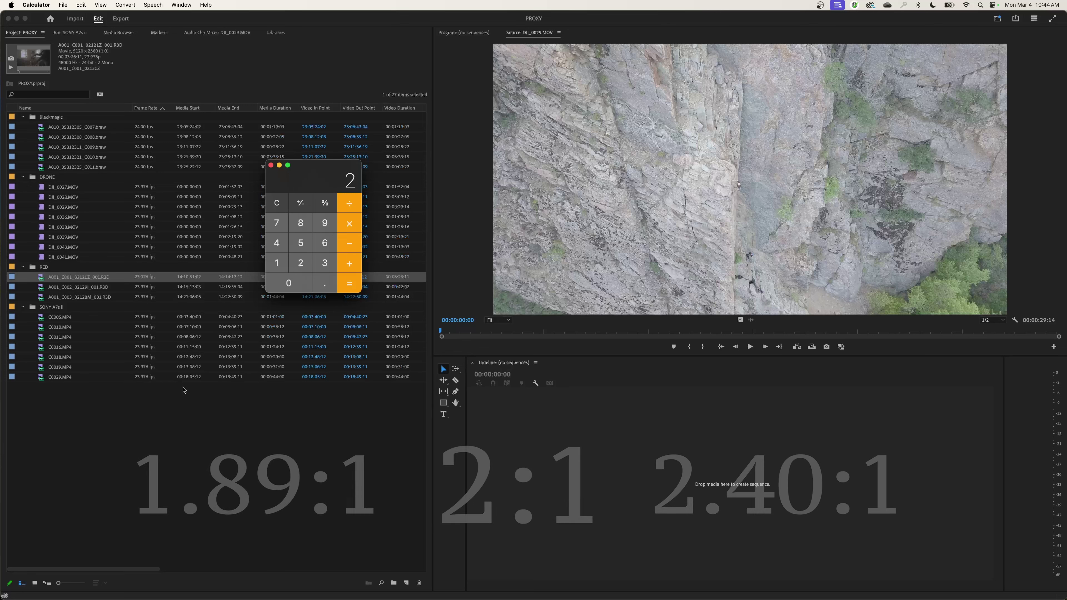
# Divide 5120 by 2 in Calculator to work out half the RED clip's frame width
pyautogui.click(143, 247)
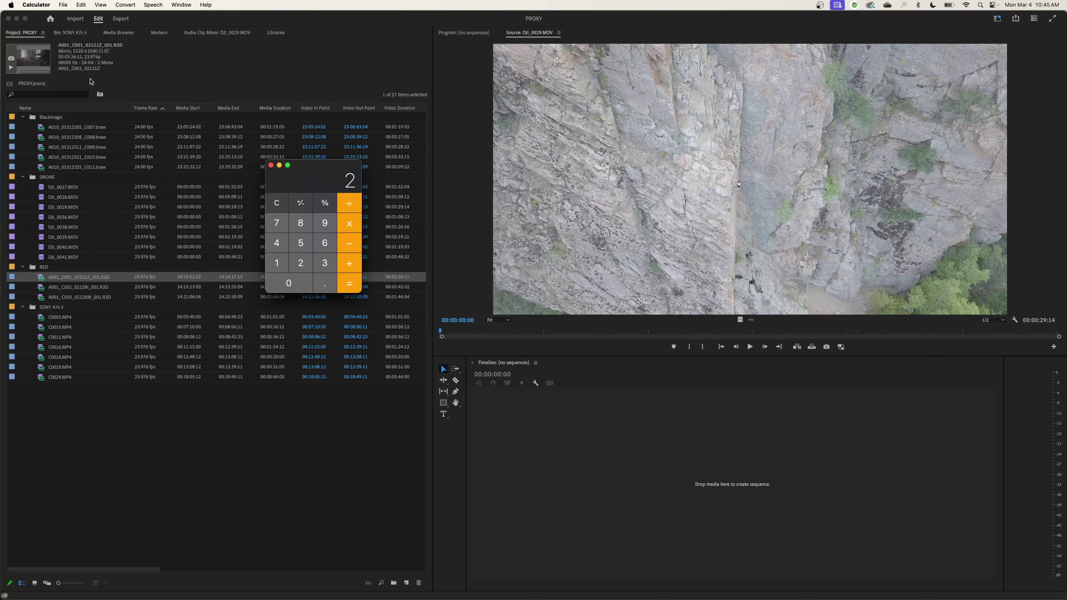
pyautogui.write('51')
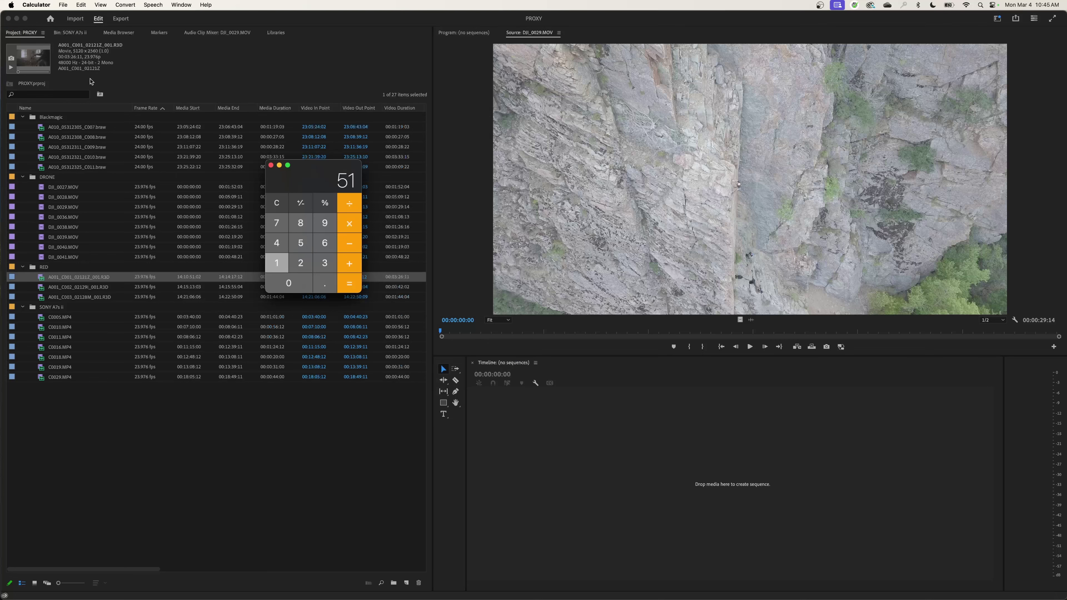
pyautogui.write('20/2')
pyautogui.press('Return')
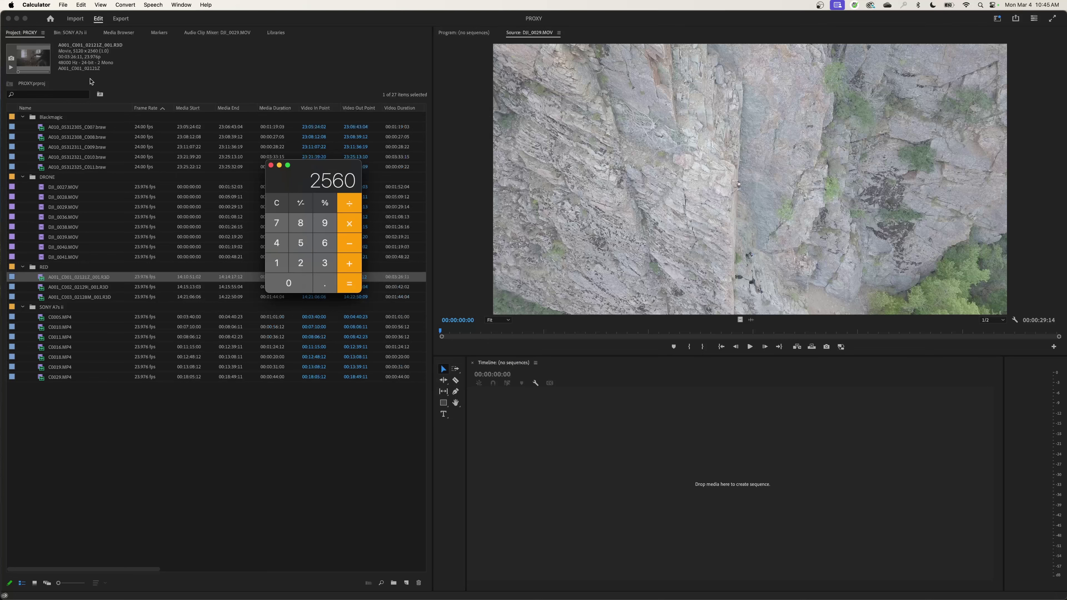
# Divide 2560 by 2 in Calculator to work out half the RED clip's frame height, and quit Calculator
pyautogui.press('super+Tab')
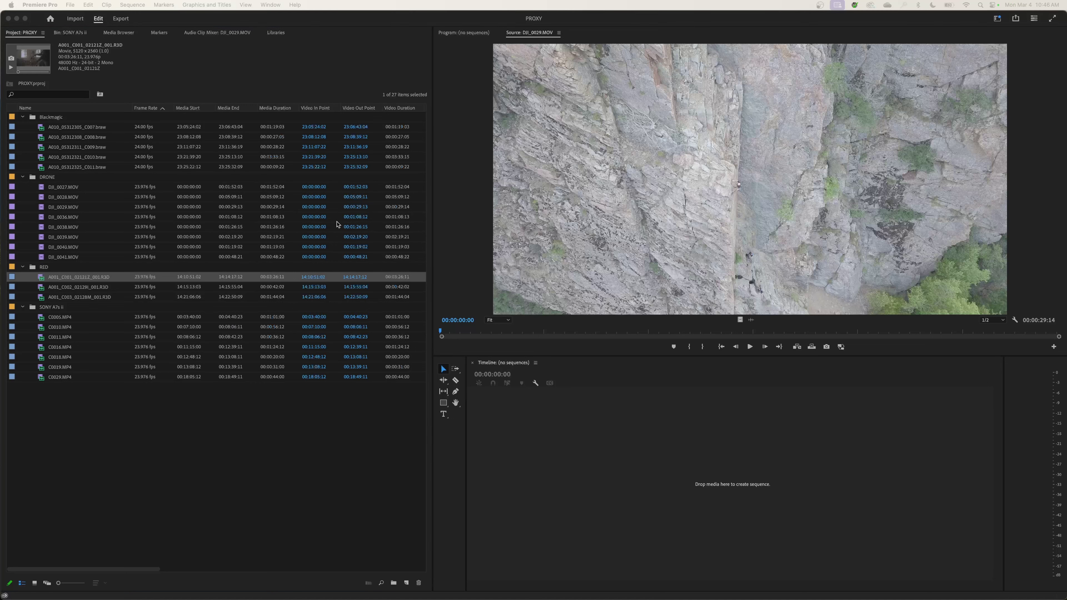
pyautogui.press('super+Tab')
pyautogui.write('/2')
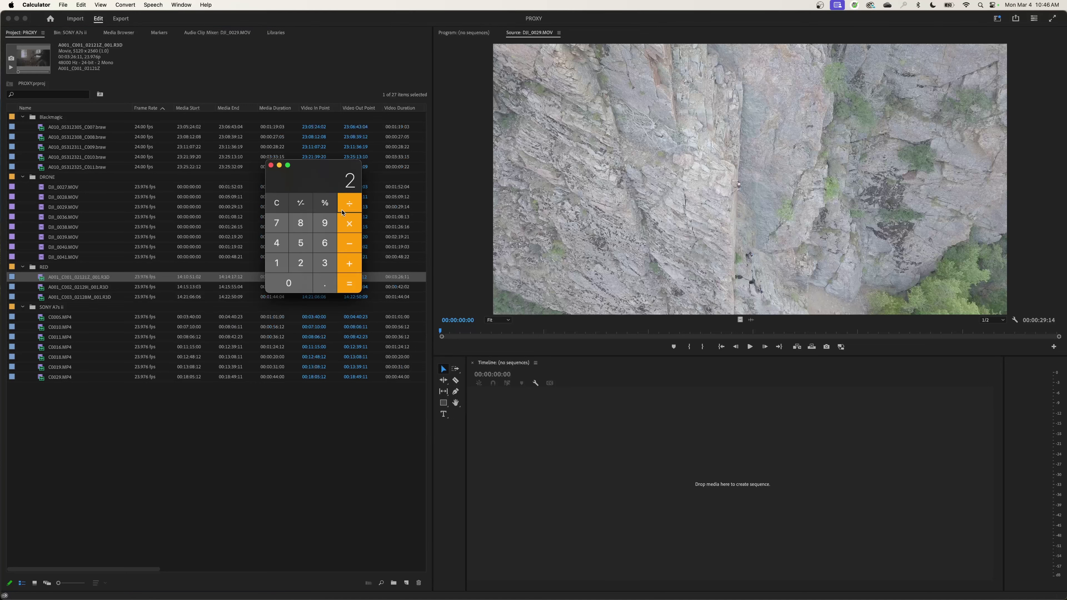
pyautogui.press('Return')
pyautogui.press('super+q')
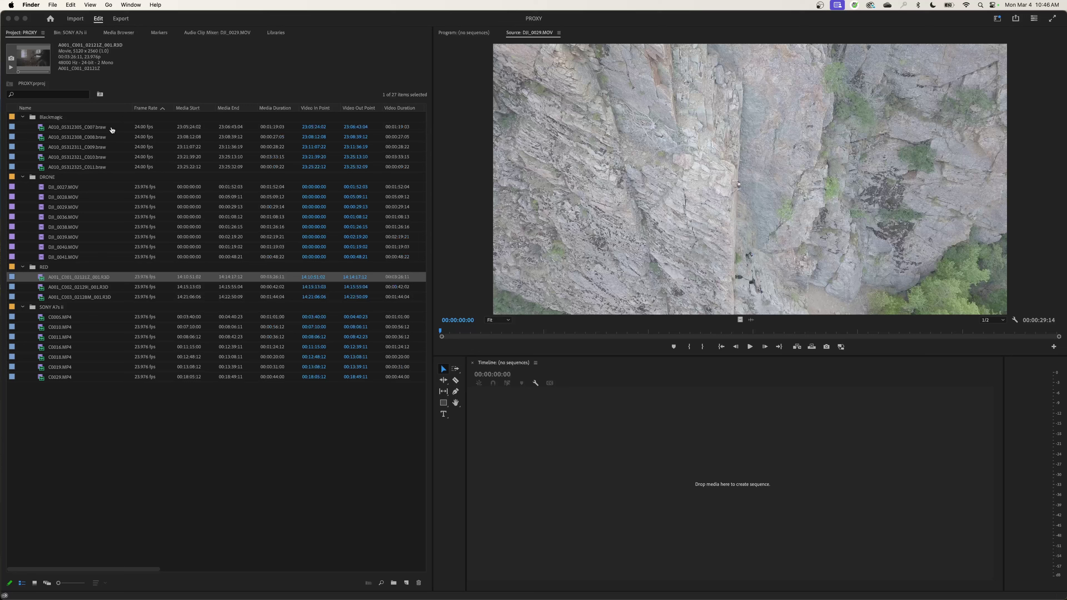
# Reopen Calculator and multiply 5120 by 2560 to work out the RED frame's total pixel count
pyautogui.hotkey('ctrl', 'alt', 'c')
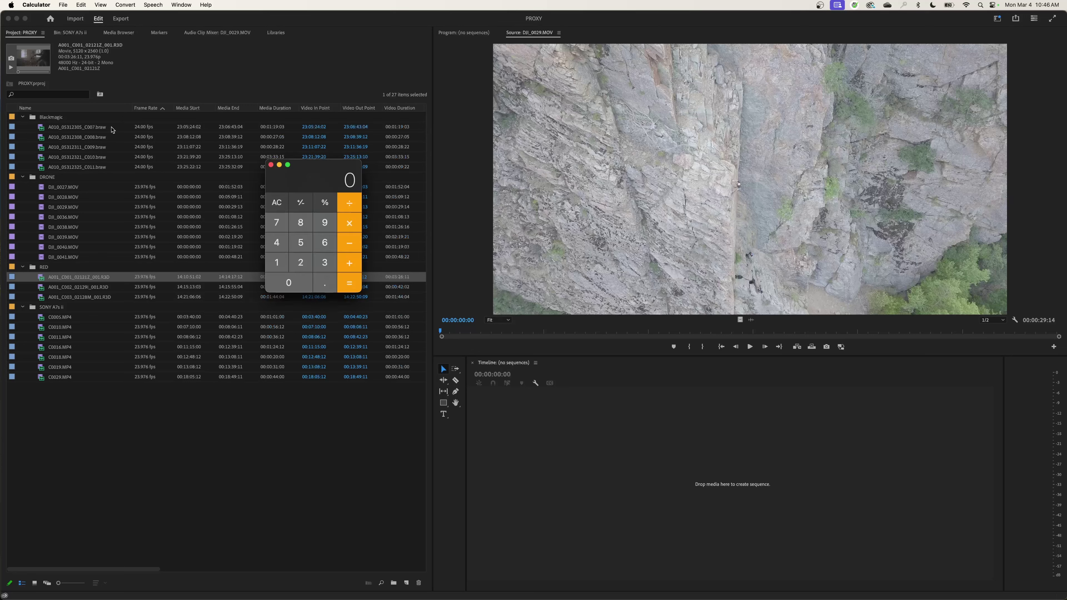
pyautogui.write('5120*2560=')
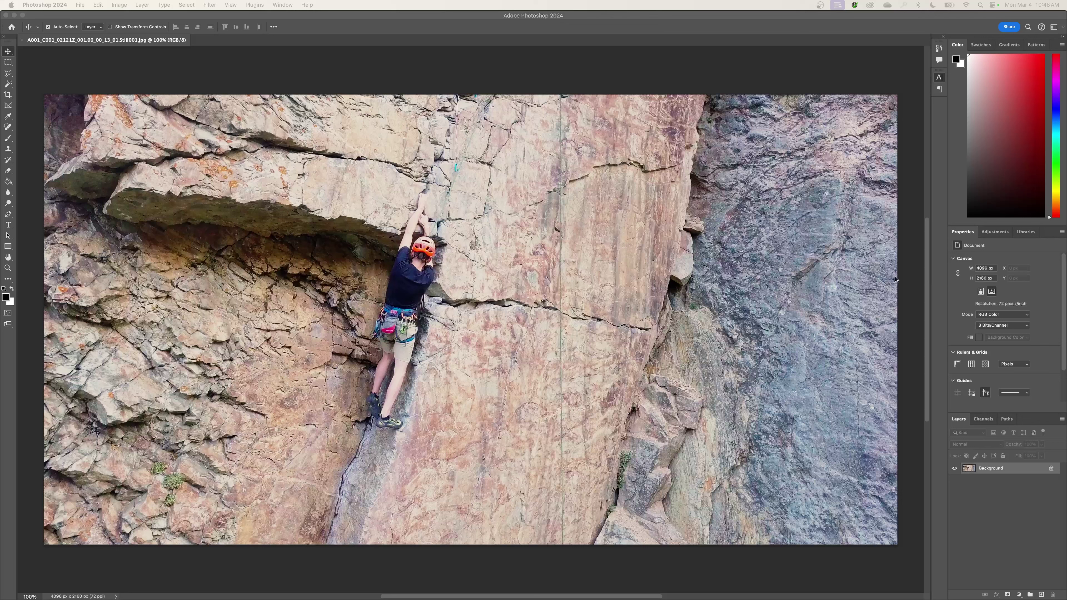
# Examine the climber still's individual pixels in Photoshop and check its canvas width and height
pyautogui.click(995, 273)
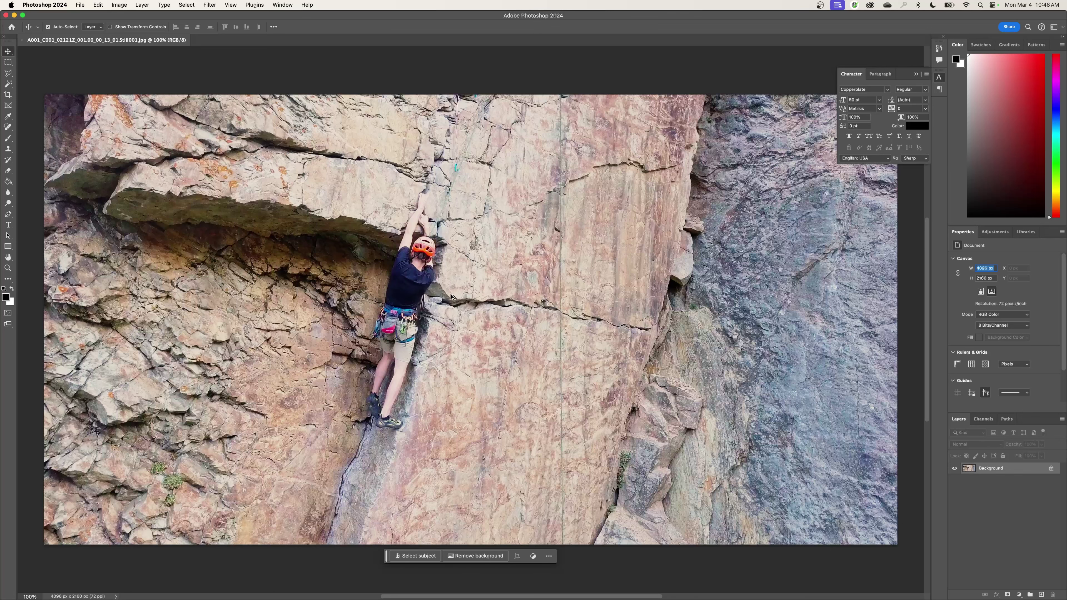
pyautogui.scroll(5, 432, 298)
pyautogui.scroll(8, 440, 299)
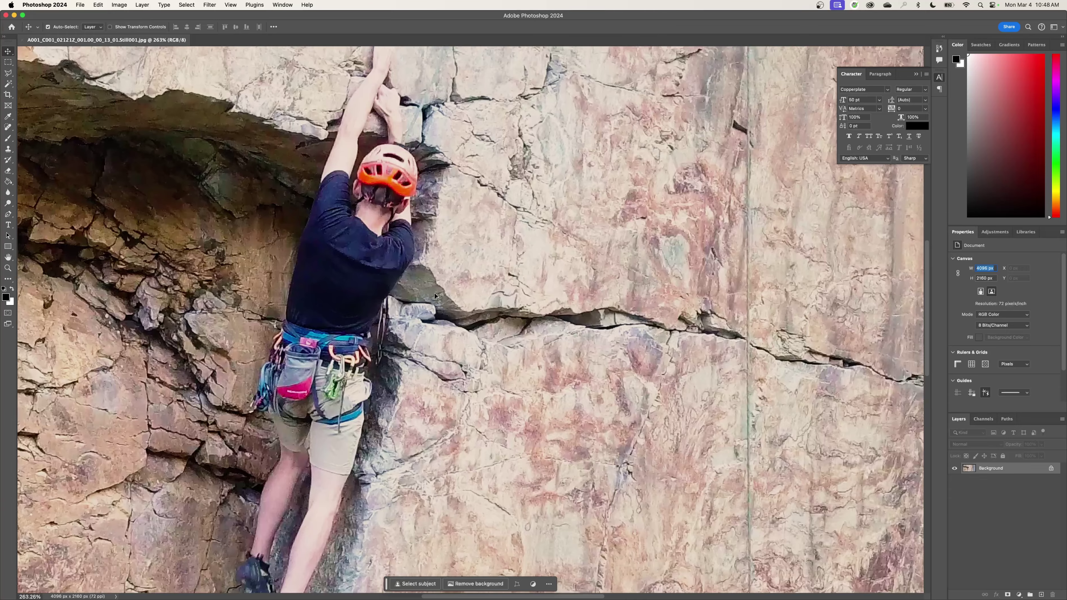
pyautogui.scroll(4, 438, 299)
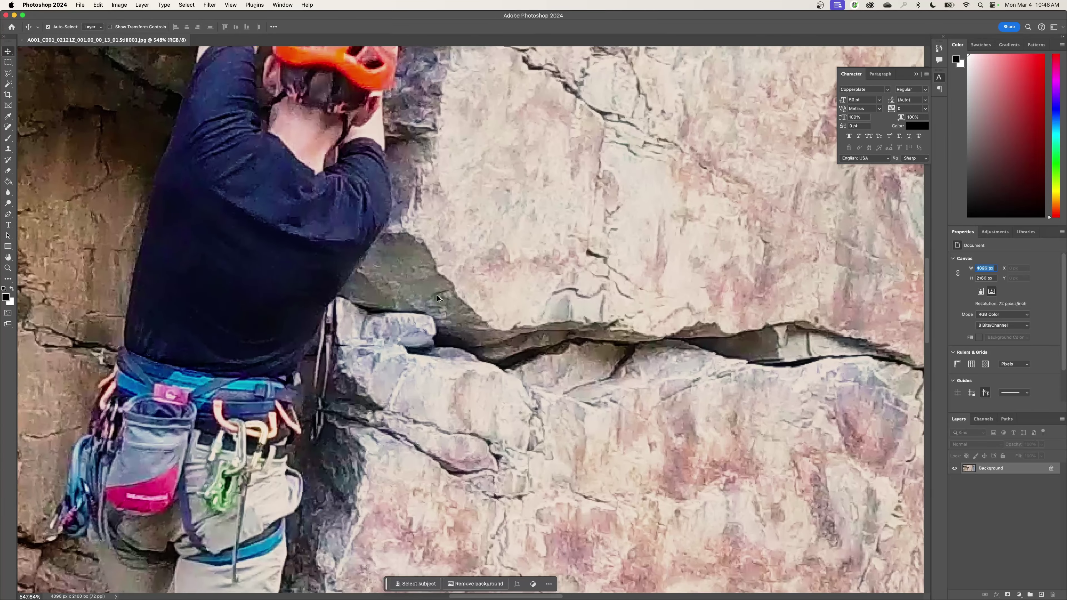
pyautogui.scroll(8, 438, 298)
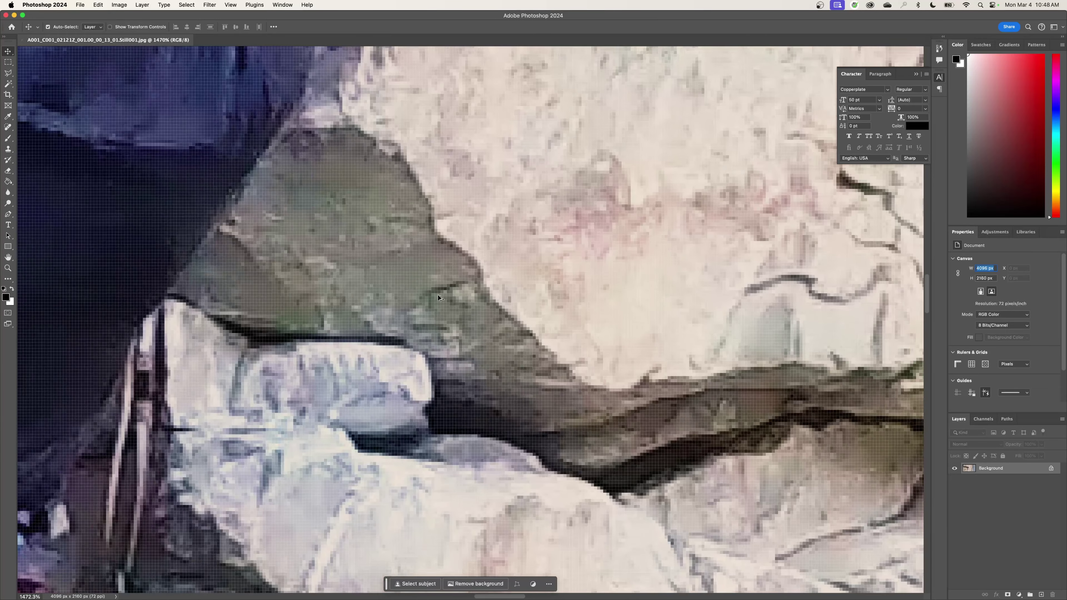
pyautogui.scroll(5, 437, 298)
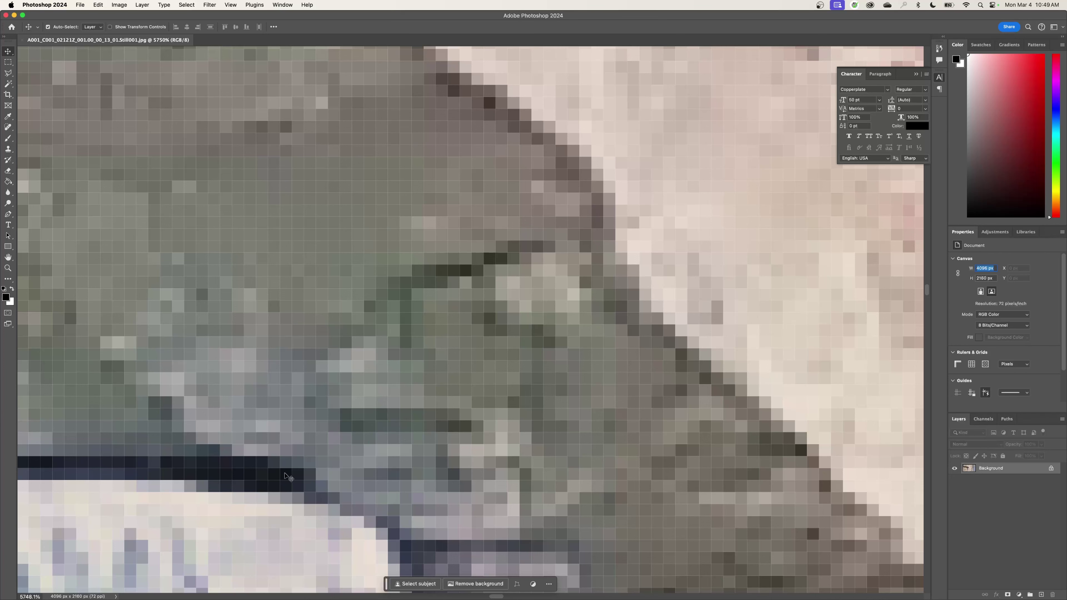
pyautogui.press('h')
pyautogui.moveTo(42, 193); pyautogui.dragTo(495, 242)
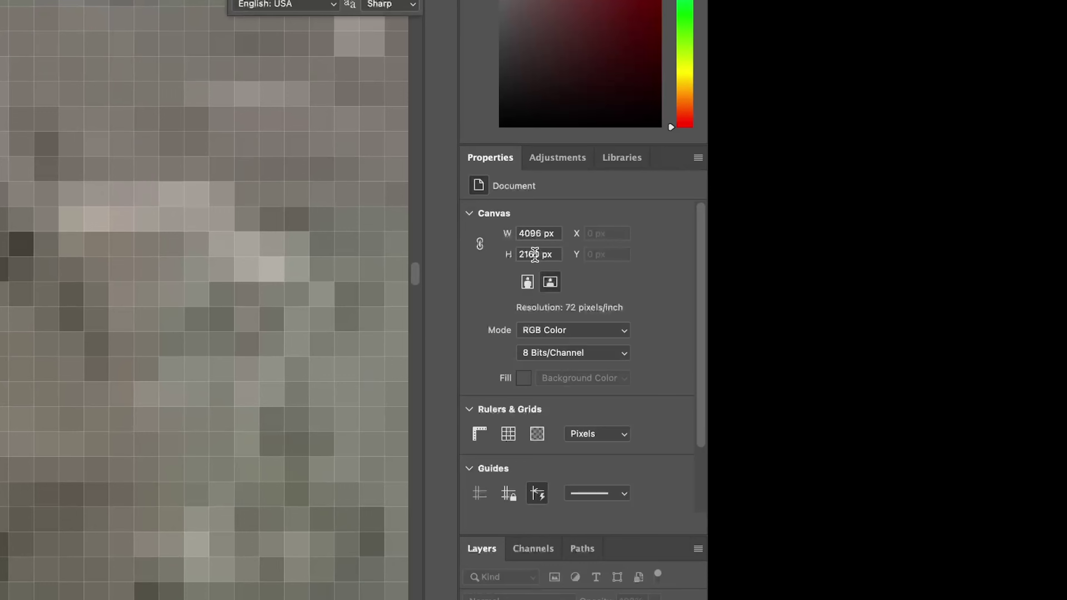
pyautogui.click(554, 255)
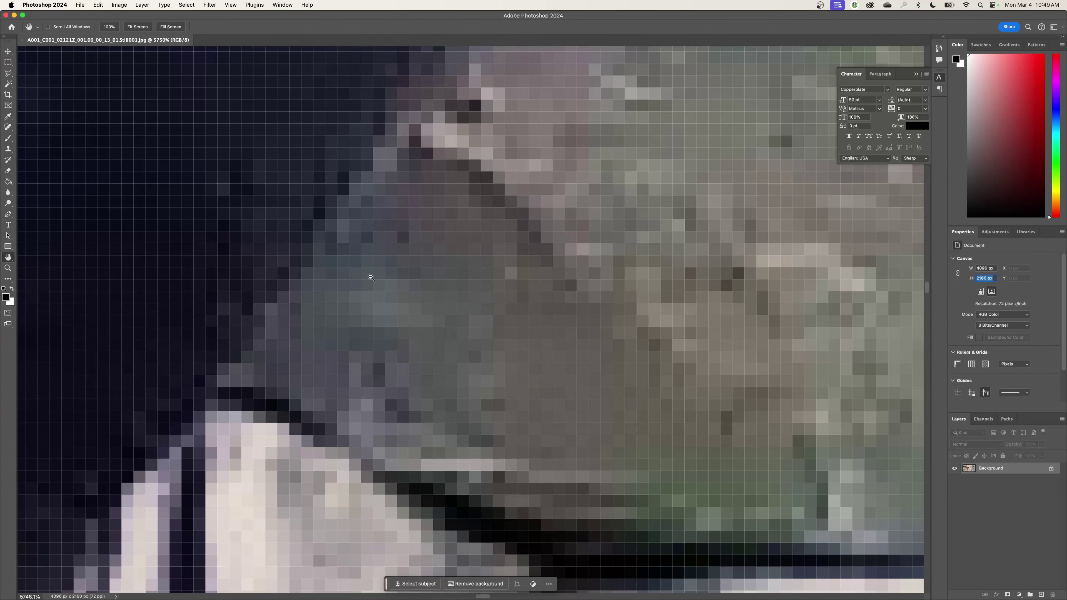
# Multiply 4096 by 2160 in Calculator to work out the climber still's total pixel count
pyautogui.scroll(-15, 370, 277)
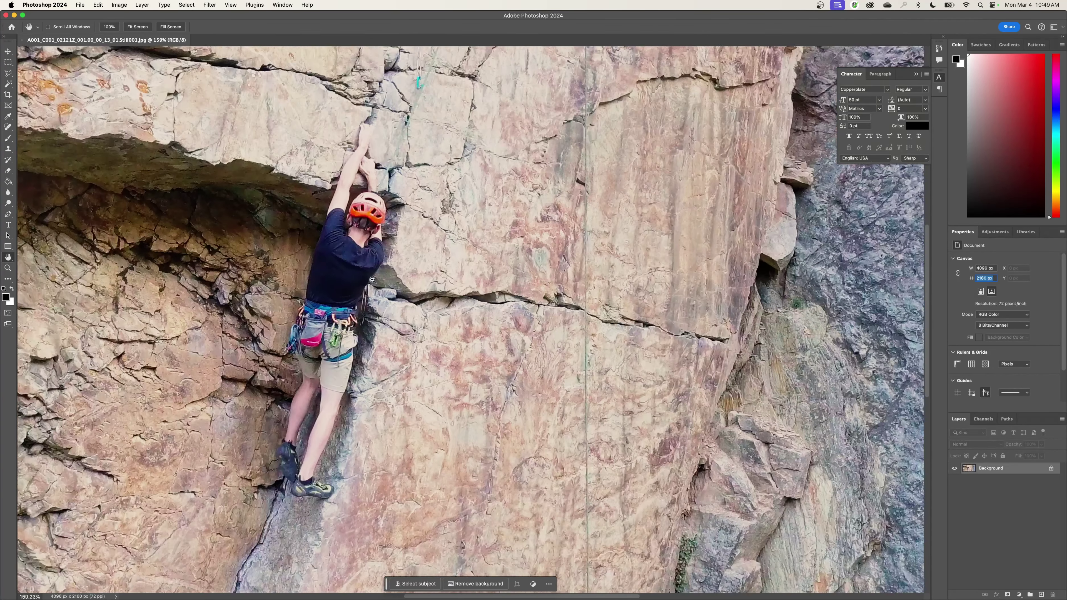
pyautogui.scroll(-5, 372, 280)
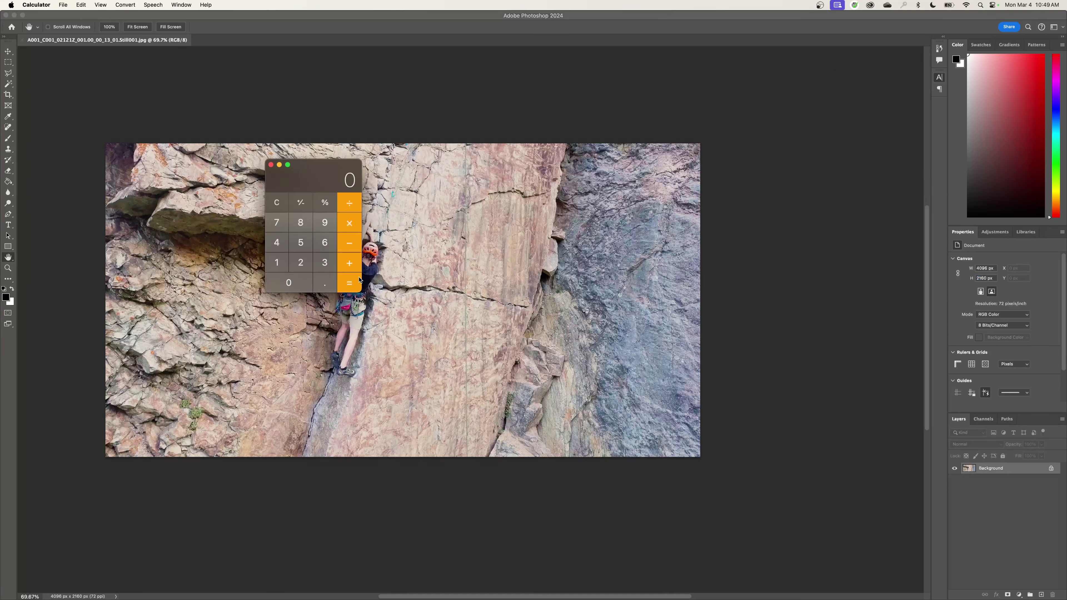
pyautogui.write('4096*2160')
pyautogui.press('Return')
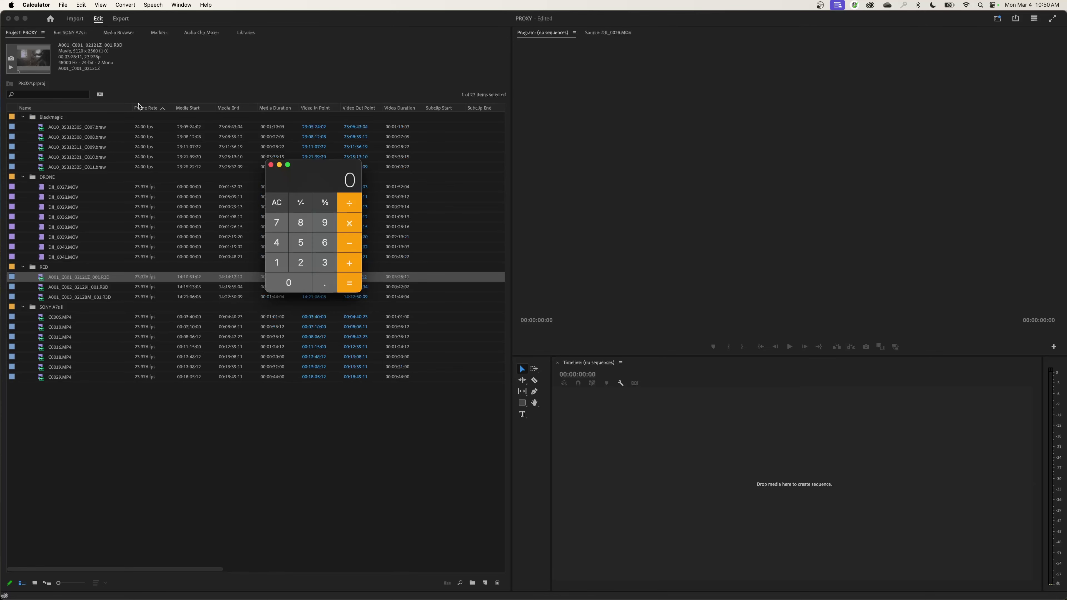
# Return to Premiere Pro, check the RED clip's frame size, and multiply 5120 by 2560 in Calculator
pyautogui.click(83, 58)
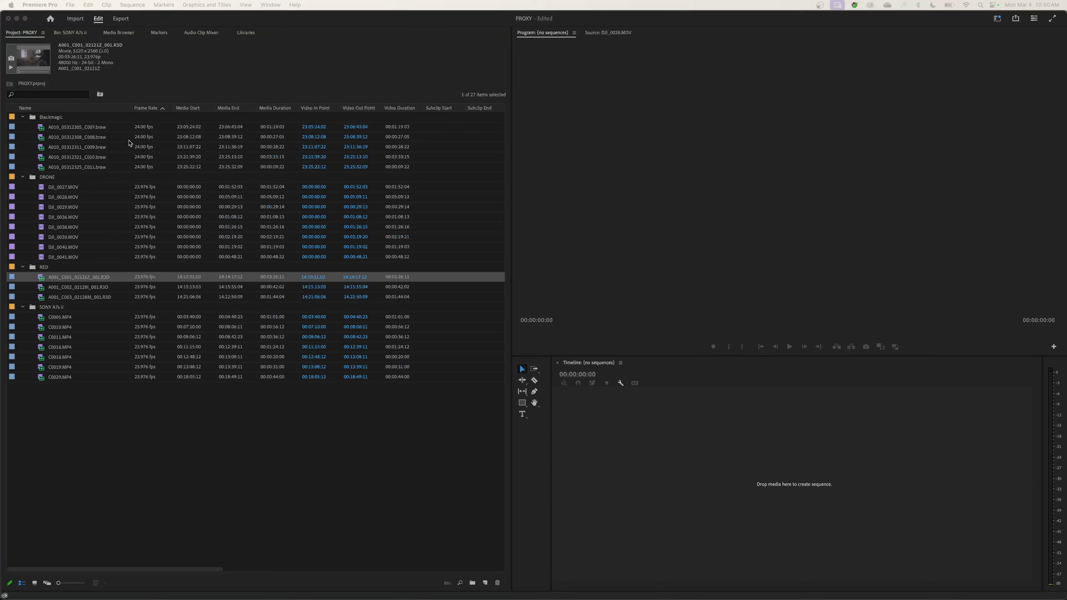
pyautogui.press('XF86Calculator')
pyautogui.write('5120')
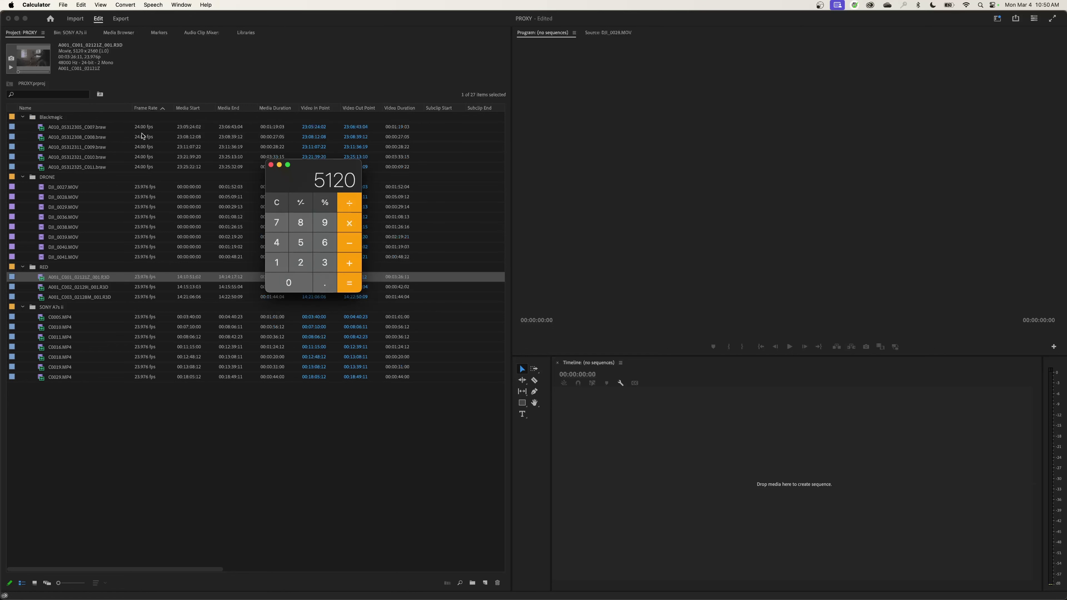
pyautogui.write('*2560')
pyautogui.press('Return')
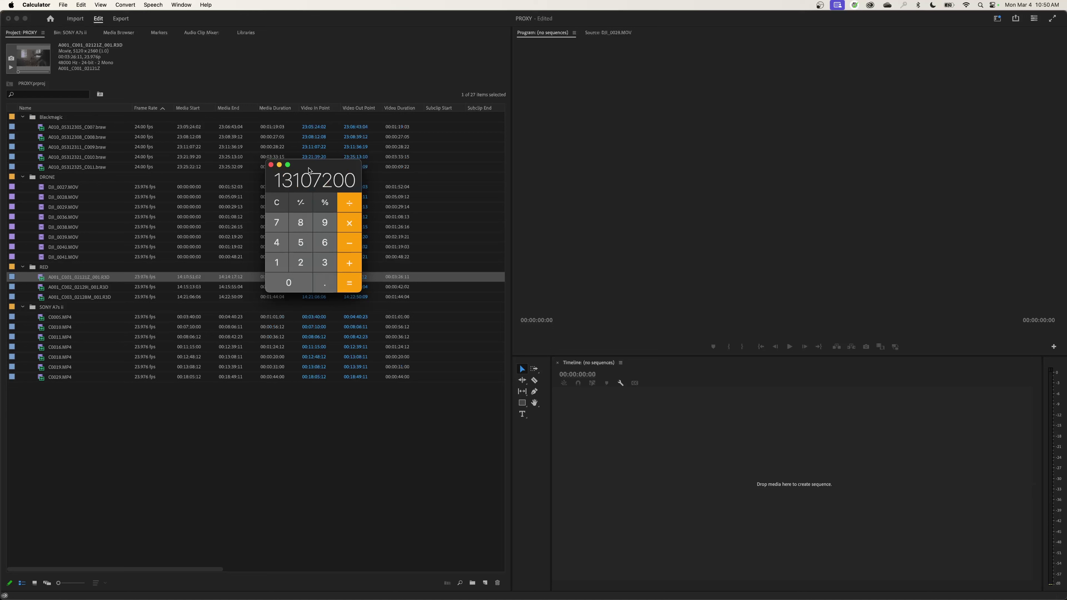
# Multiply 2560 by 1280 in Calculator to work out the pixel count of a half-size RED proxy
pyautogui.write('2560')
pyautogui.press('*')
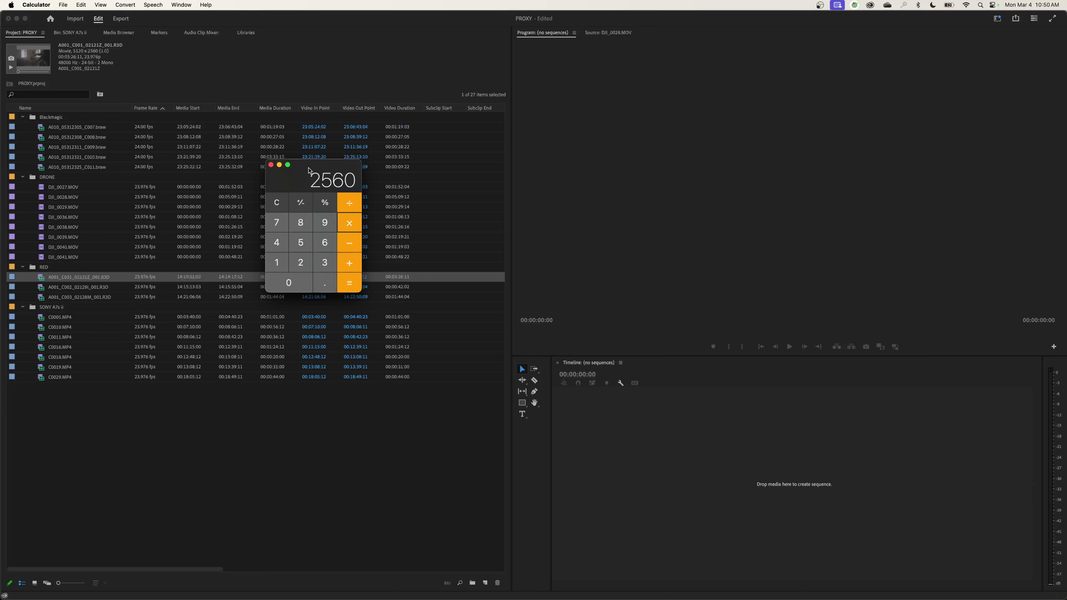
pyautogui.write('1280')
pyautogui.press('Return')
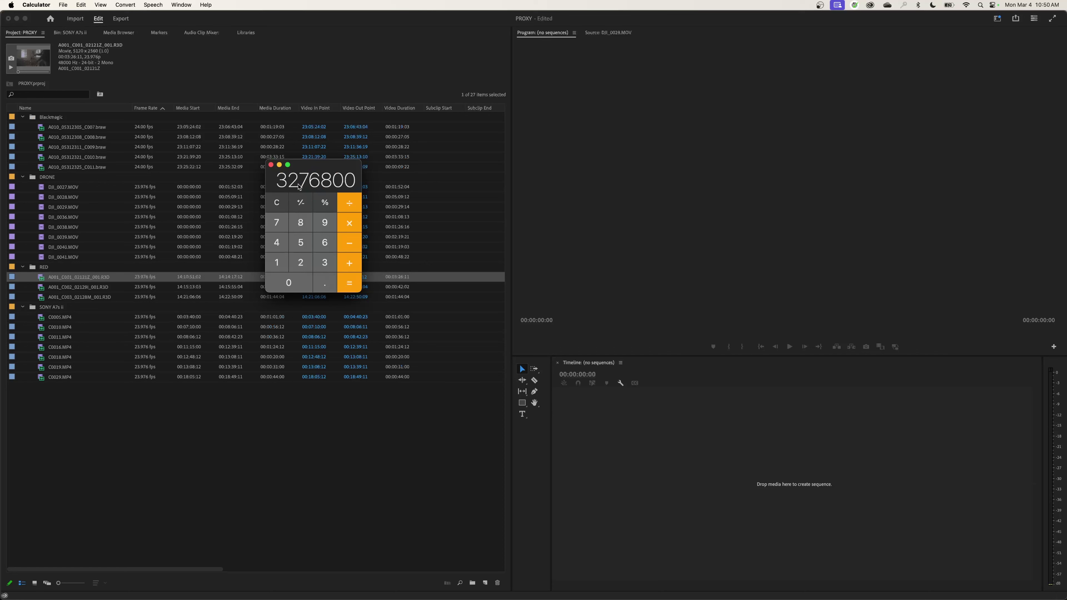
# Check the first RED clip's audio channels and compare its frame rate with that of the first Blackmagic clip
pyautogui.click(86, 59)
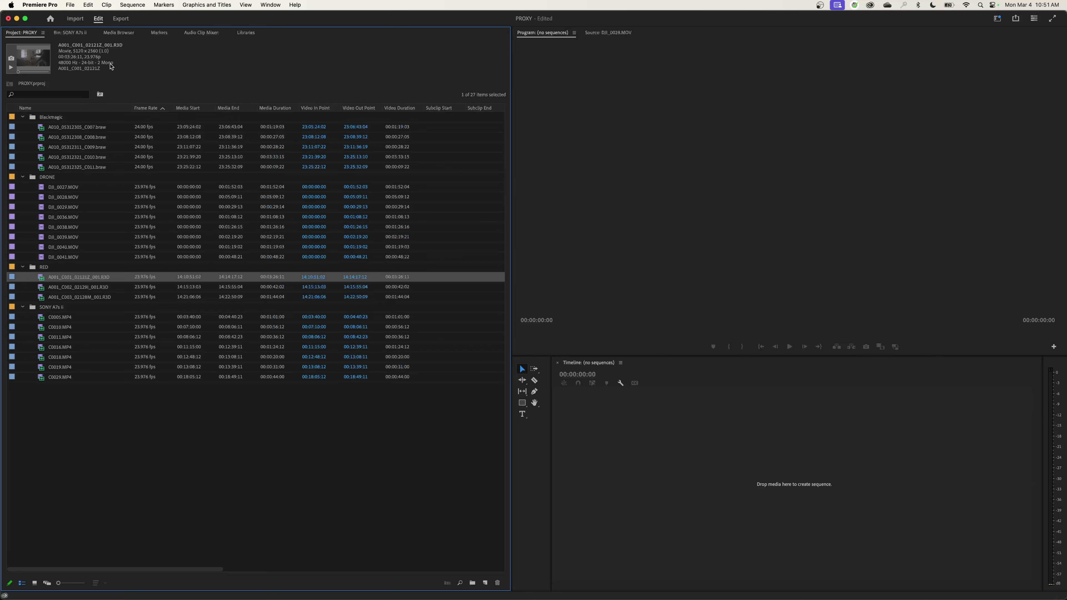
pyautogui.rightClick(119, 66)
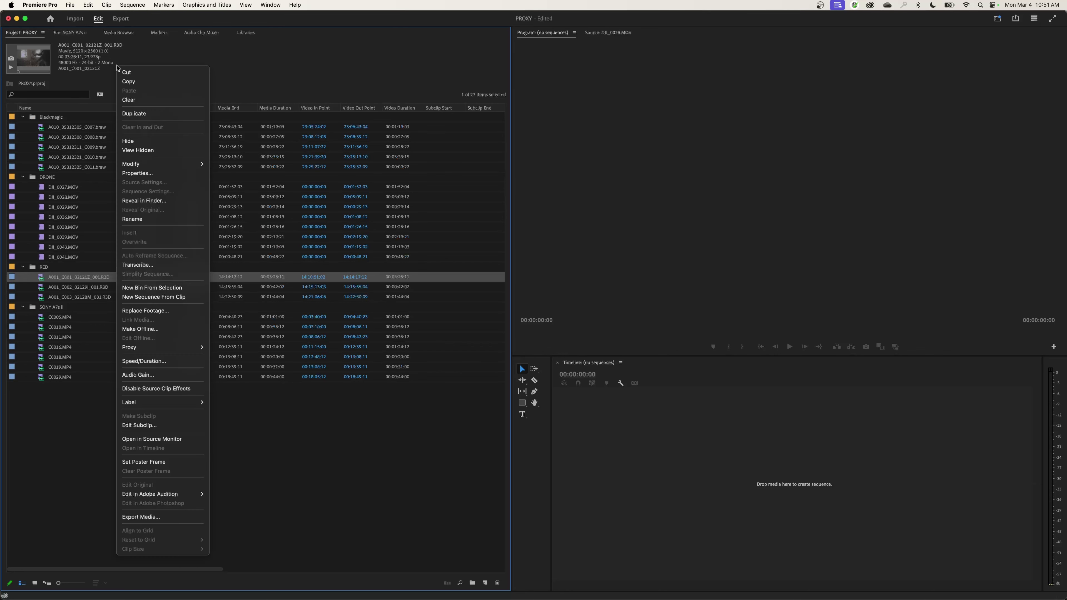
pyautogui.press('Escape')
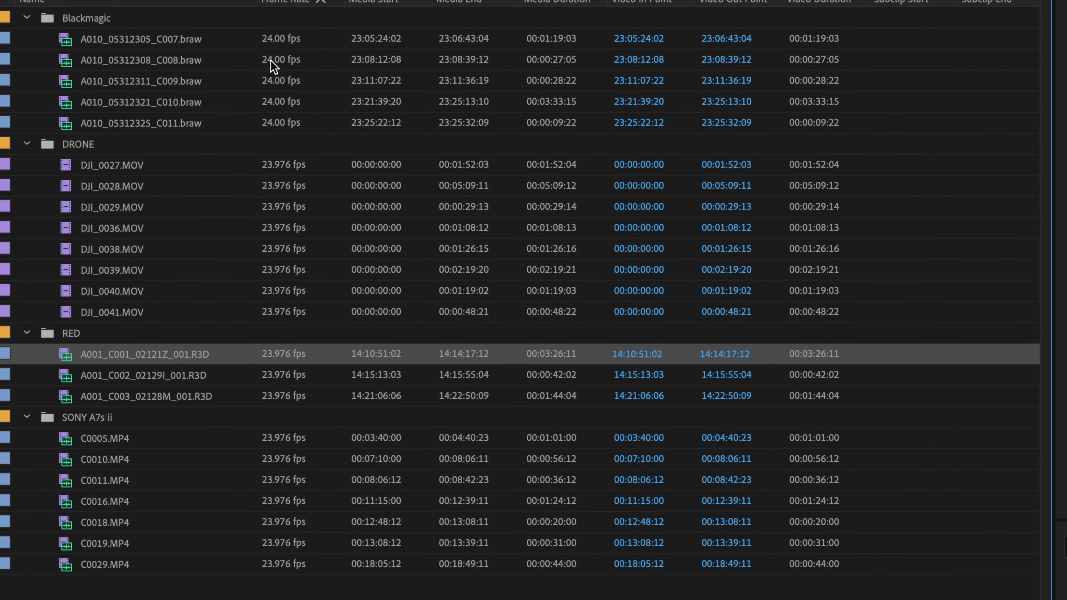
pyautogui.click(271, 38)
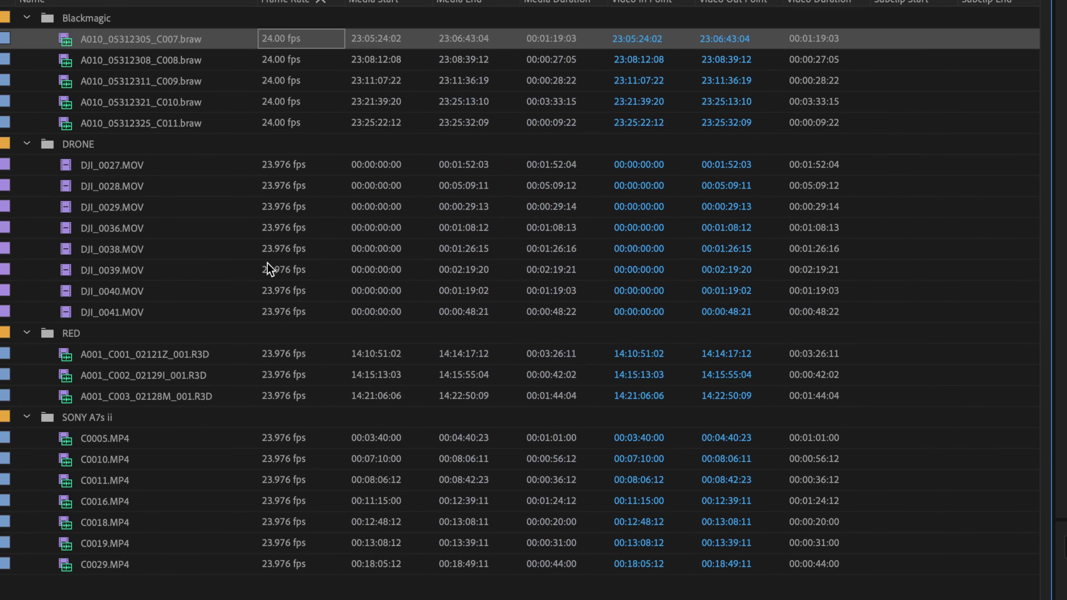
pyautogui.click(273, 351)
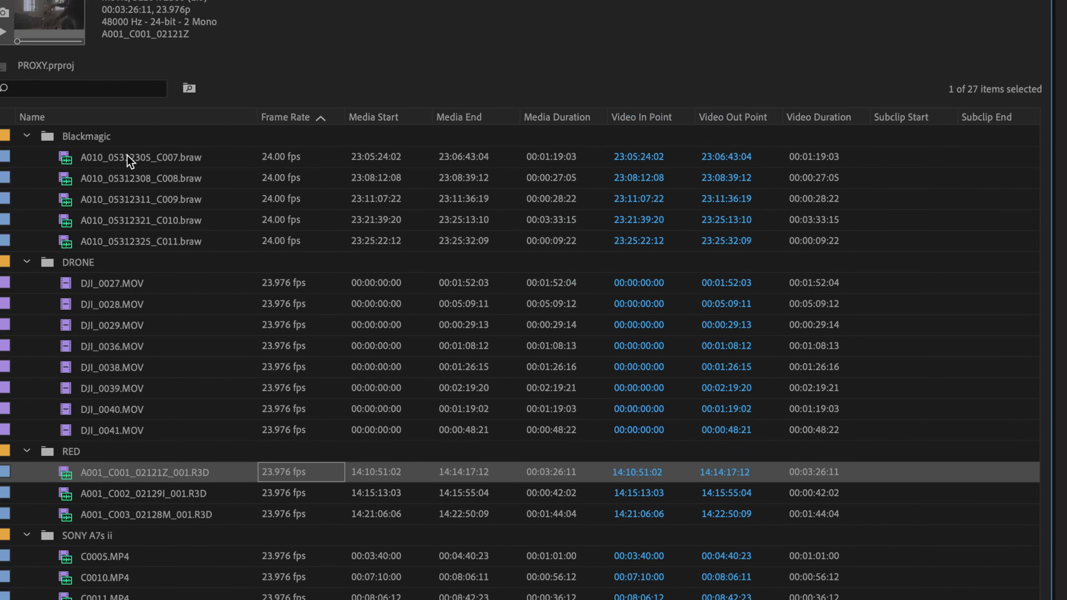
# Select all five Blackmagic clips and view the commands available for them as a group
pyautogui.click(131, 161)
pyautogui.keyDown('shift'); pyautogui.click(154, 241); pyautogui.keyUp('shift')
pyautogui.rightClick(155, 240)
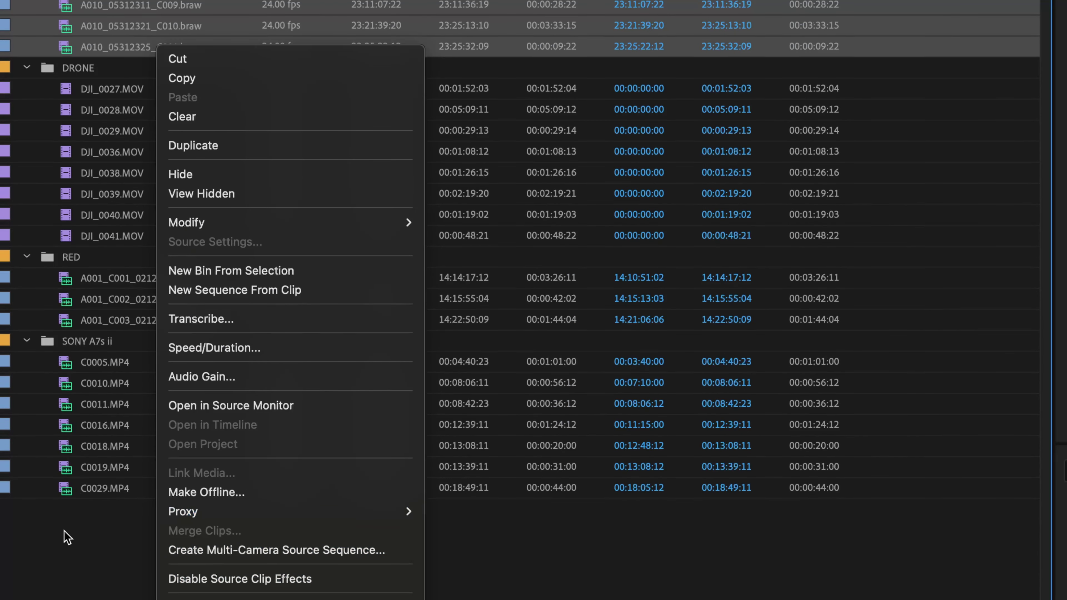
pyautogui.press('Escape')
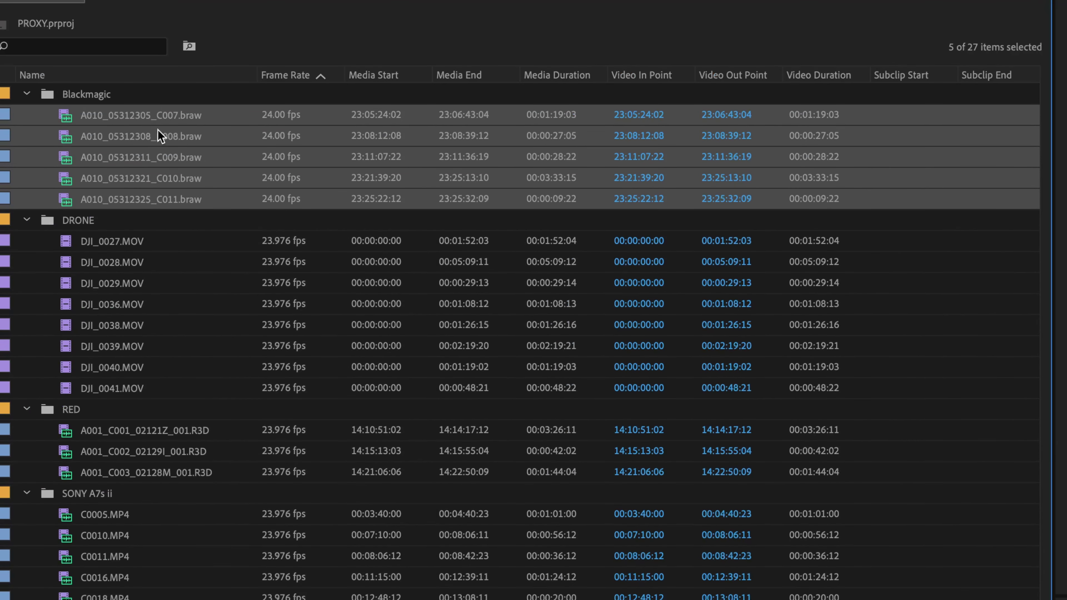
# Go through the three clips in the RED bin to compare their frame size and audio channel information
pyautogui.click(131, 429)
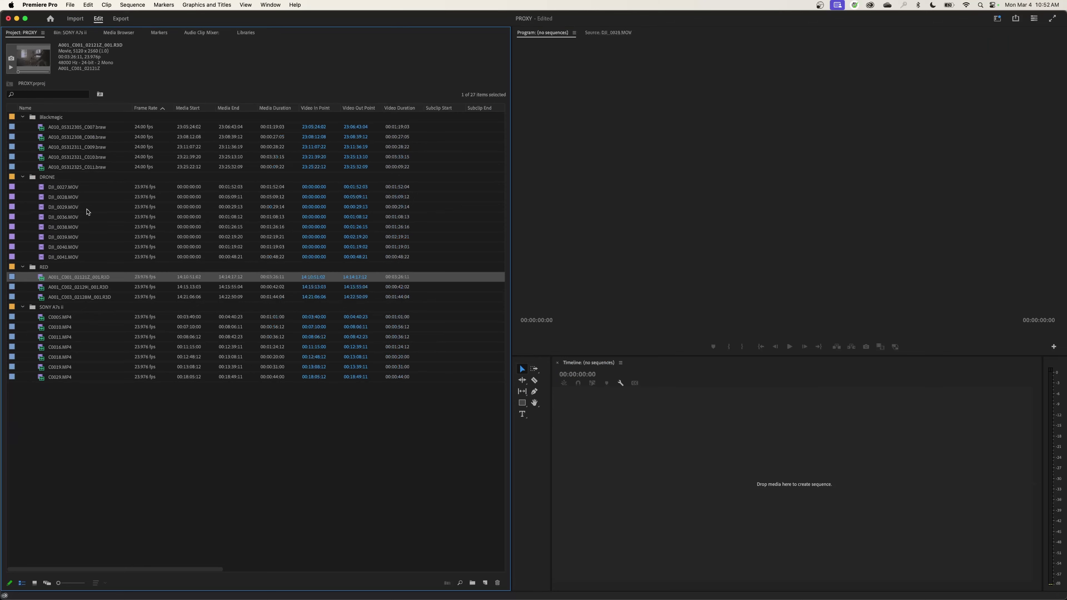
pyautogui.click(92, 287)
pyautogui.click(95, 279)
pyautogui.click(71, 298)
pyautogui.click(74, 287)
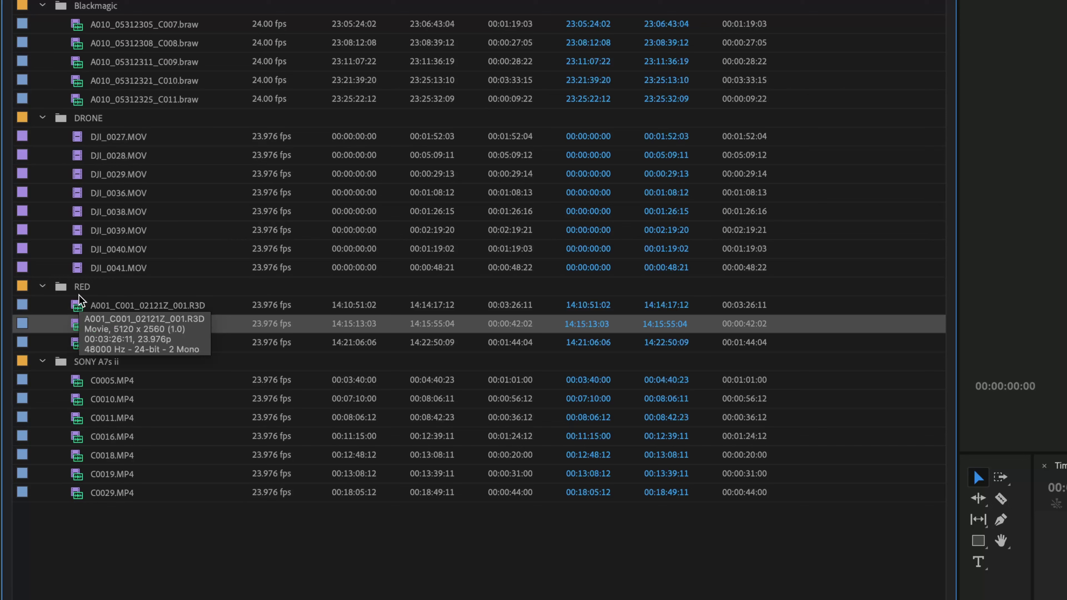
pyautogui.click(77, 305)
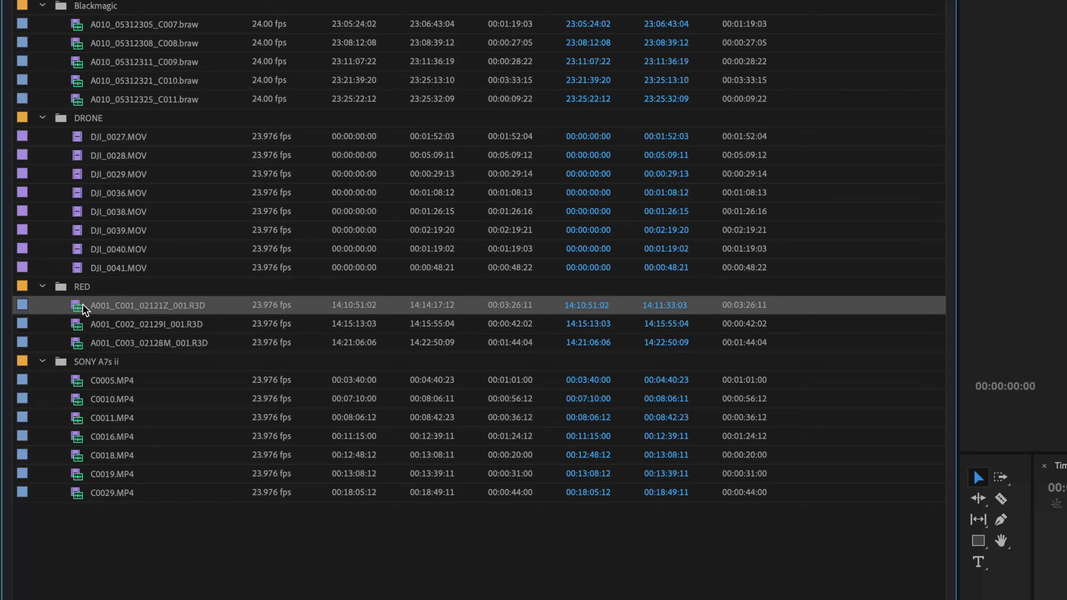
pyautogui.click(81, 318)
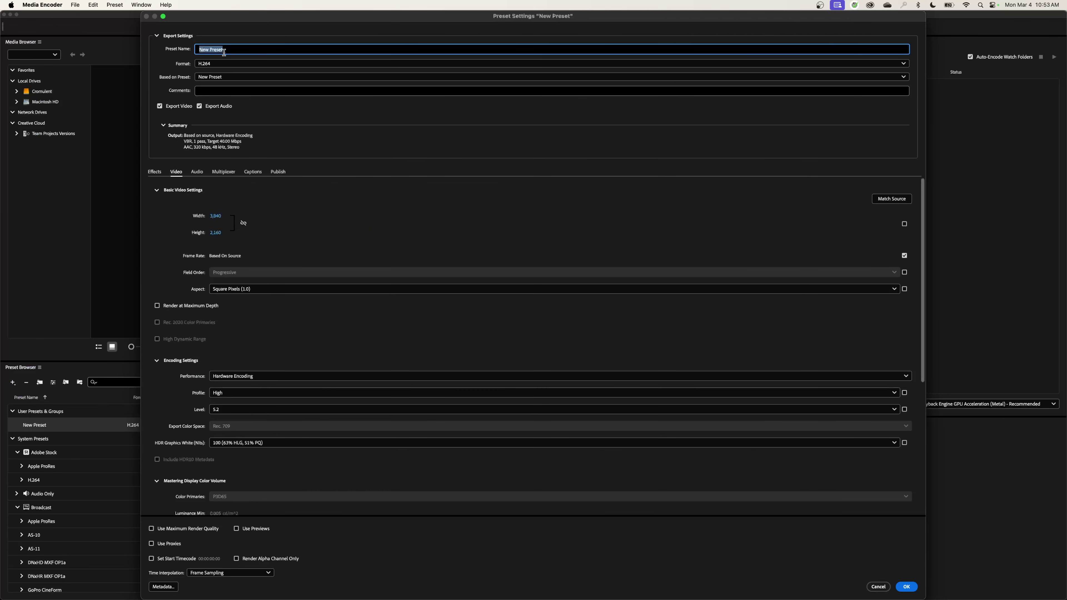
# In Media Encoder, name the new encoding preset "RED 2 Mono 5K Preset"
pyautogui.moveTo(224, 51); pyautogui.dragTo(192, 53)
pyautogui.write('RED 2 Mono')
pyautogui.hotkey('shift', 'Left')
pyautogui.hotkey('shift', 'Left')
pyautogui.hotkey('shift', 'Left')
pyautogui.hotkey('shift', 'Left')
pyautogui.hotkey('shift', 'Left')
pyautogui.hotkey('shift', 'Left')
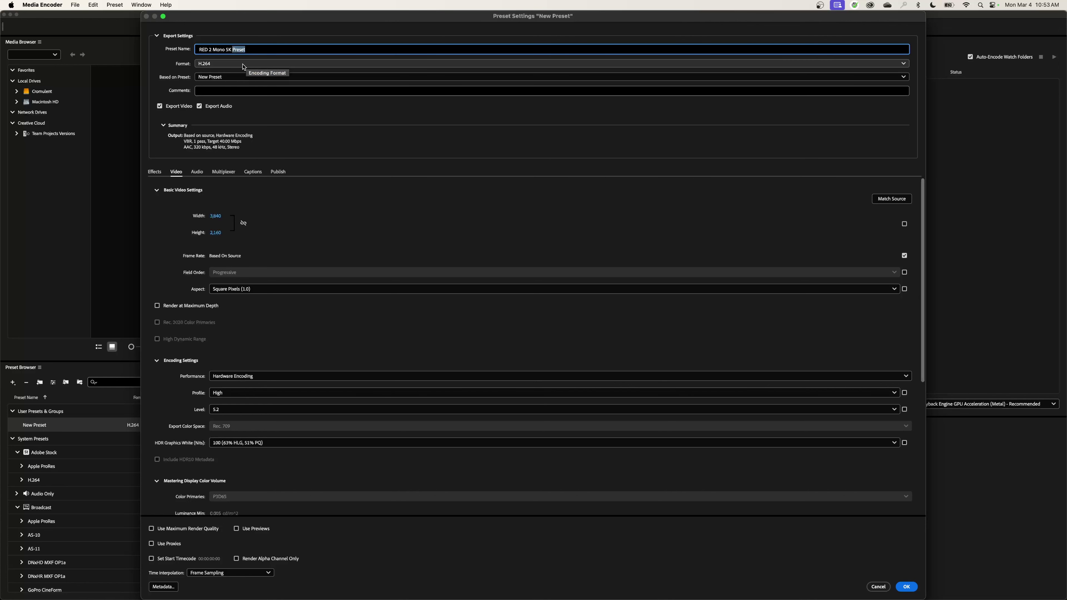
# Set the RED preset's export format to QuickTime
pyautogui.click(241, 66)
pyautogui.click(230, 64)
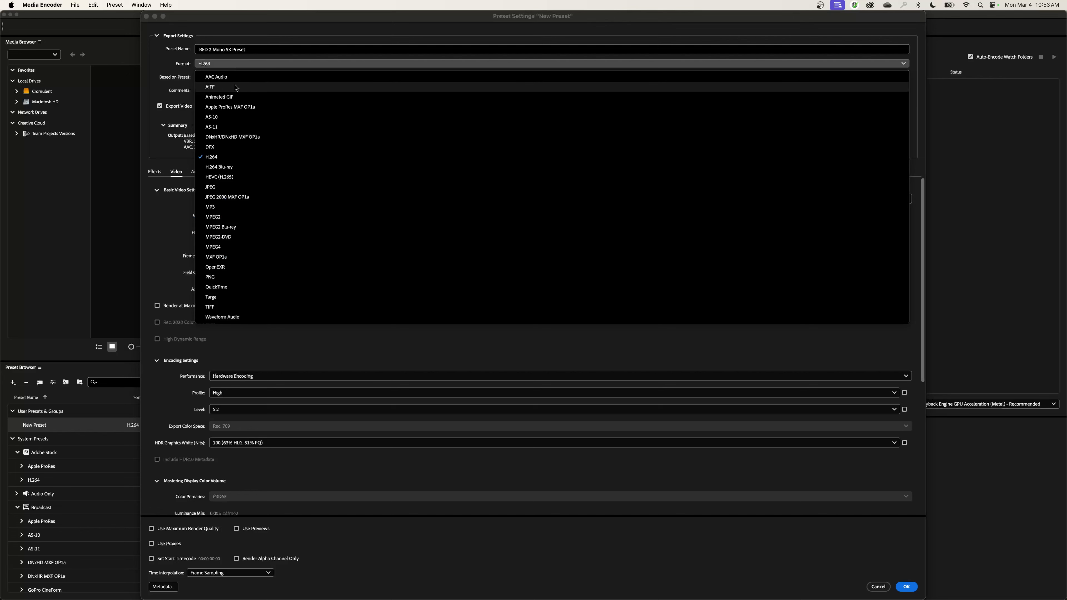
pyautogui.click(217, 287)
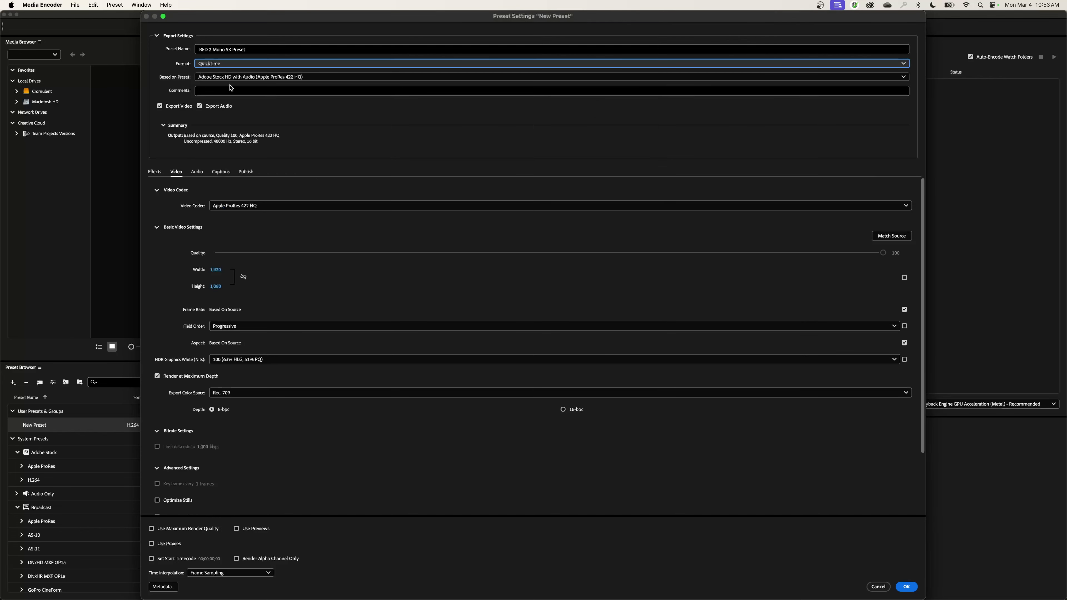
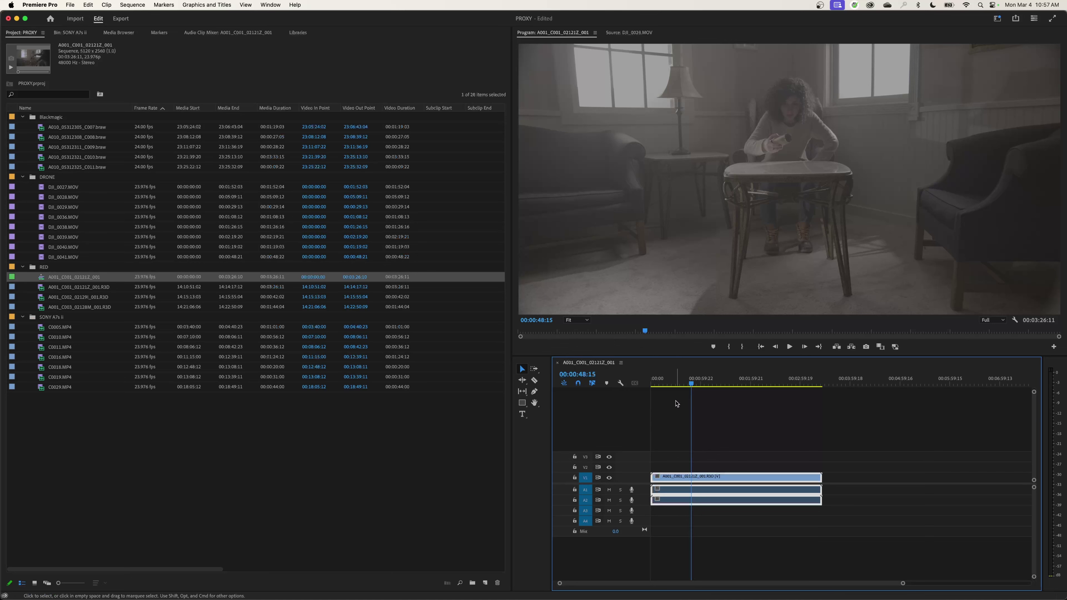
# In Premiere Pro, show the Lumetri Color controls for the RED sequence and browse for an input LUT file
pyautogui.click(270, 5)
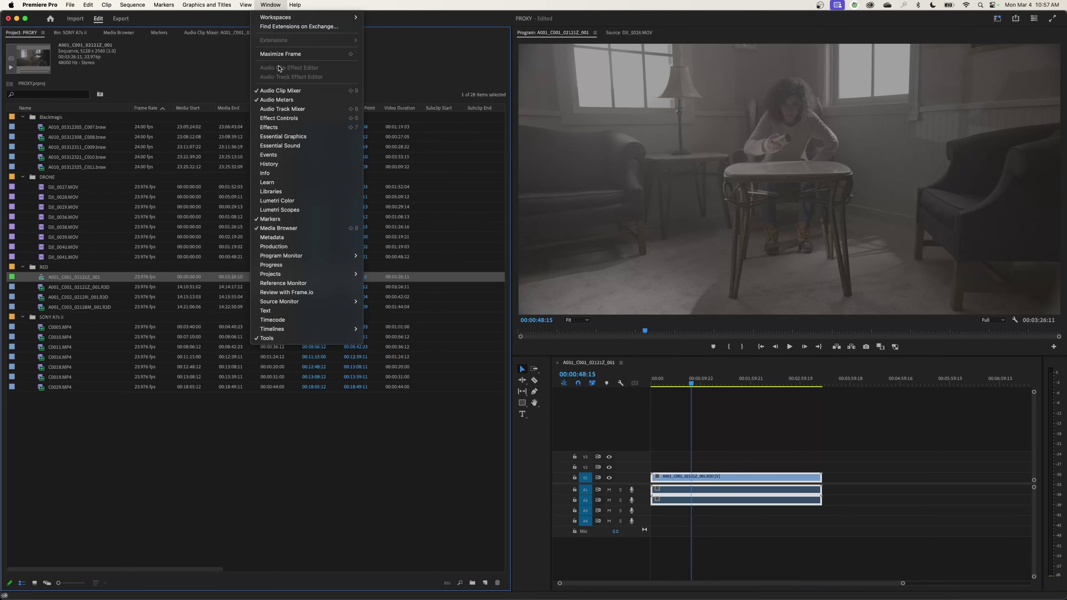
pyautogui.click(300, 202)
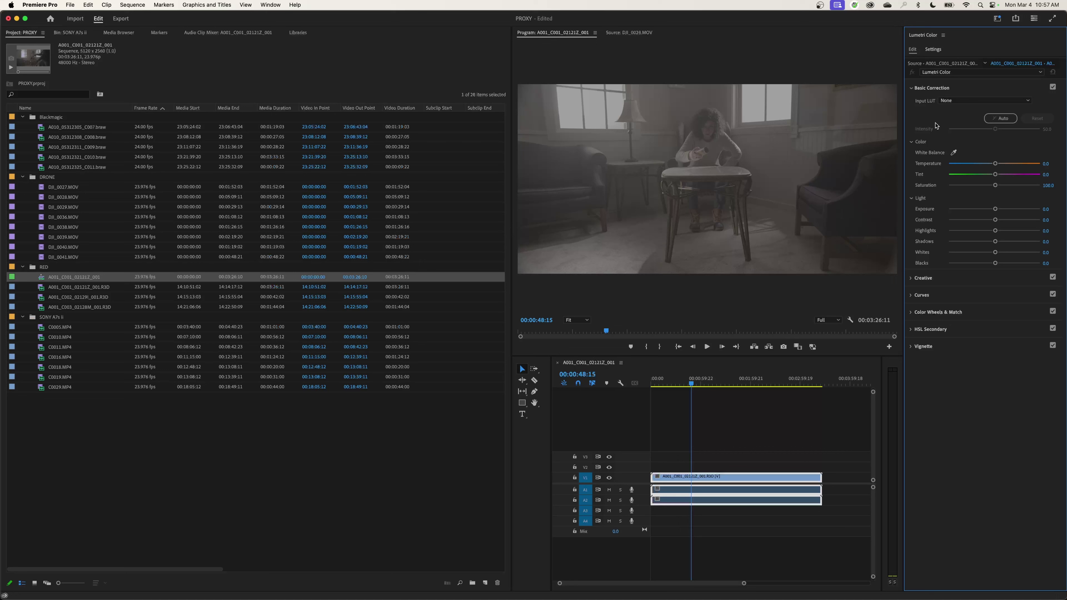
pyautogui.click(963, 102)
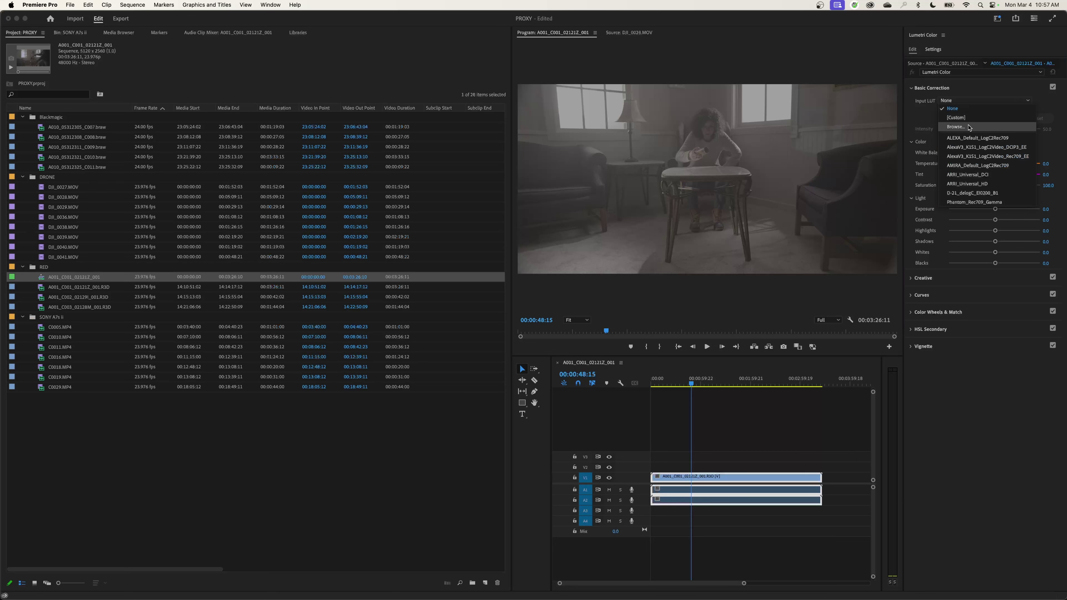
pyautogui.click(969, 127)
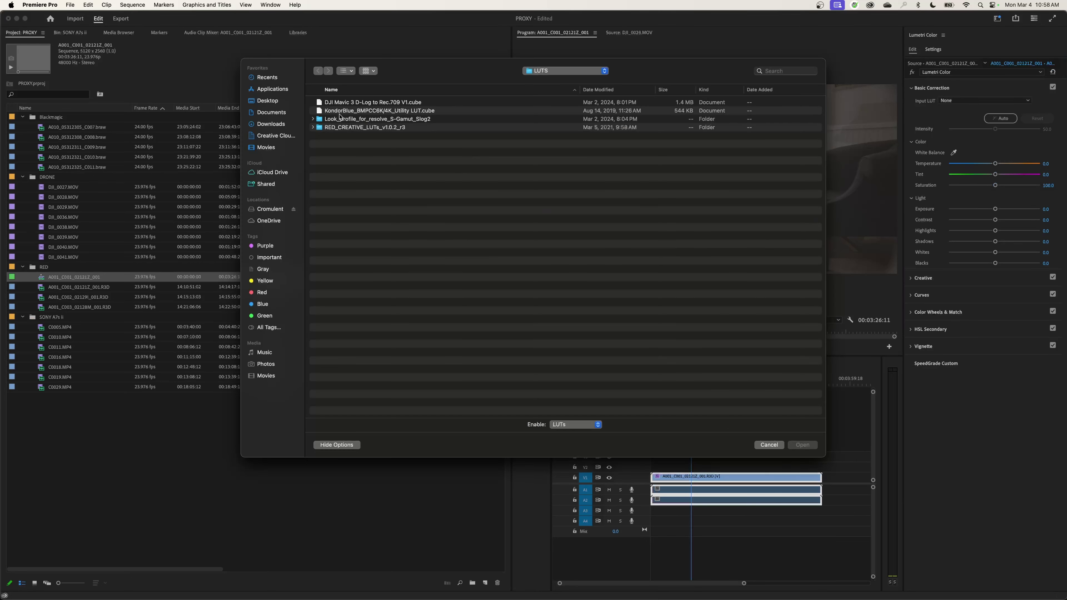
# Load RED_SUPERCOLOR_to_Rec709_BT1886.cube as the input LUT from the RED_IPP2_Creative_combined_with_REC709_BT1886_Output_Transform folder
pyautogui.click(381, 103)
pyautogui.click(384, 112)
pyautogui.click(380, 127)
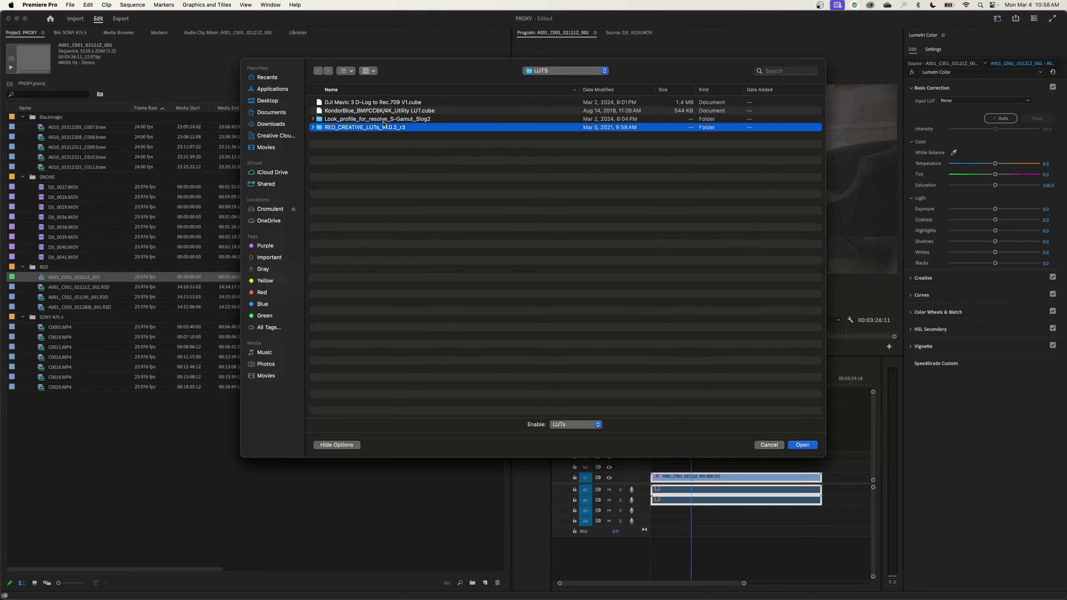
pyautogui.click(383, 120)
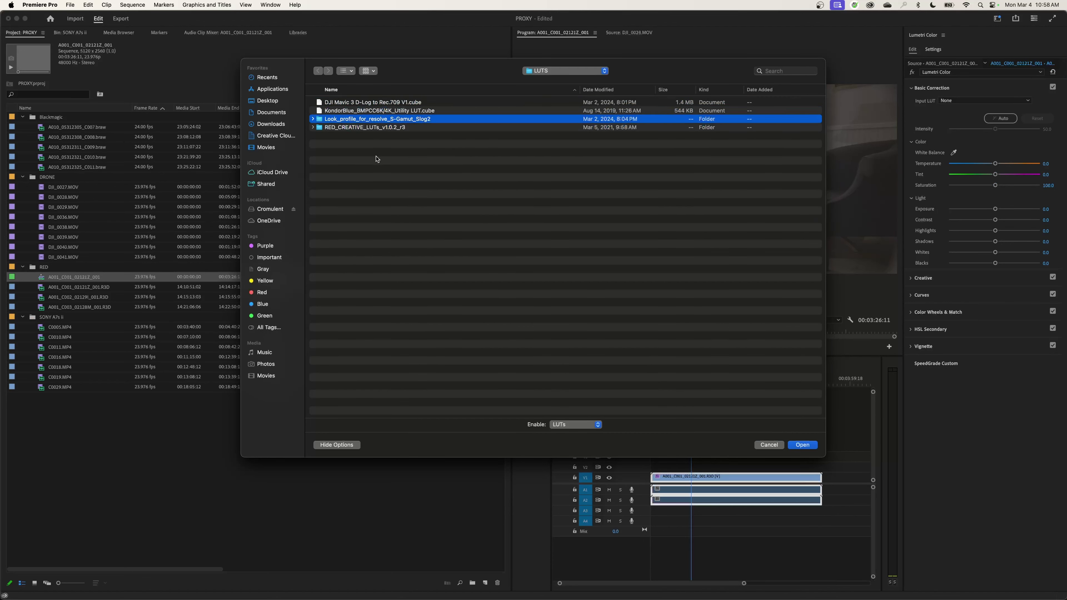
pyautogui.click(313, 127)
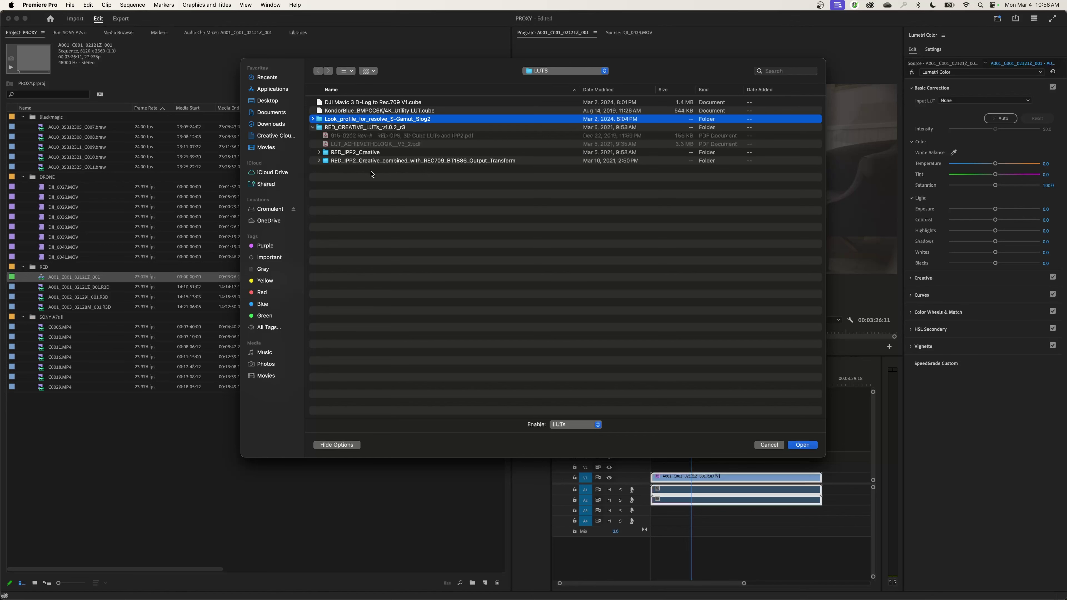
pyautogui.click(319, 161)
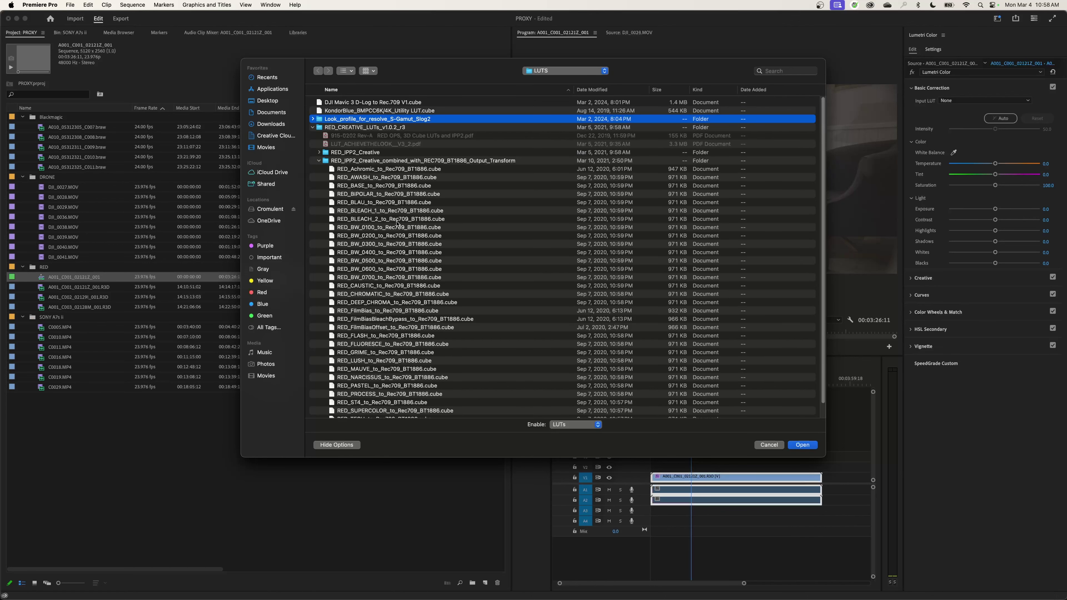
pyautogui.scroll(-1, 429, 227)
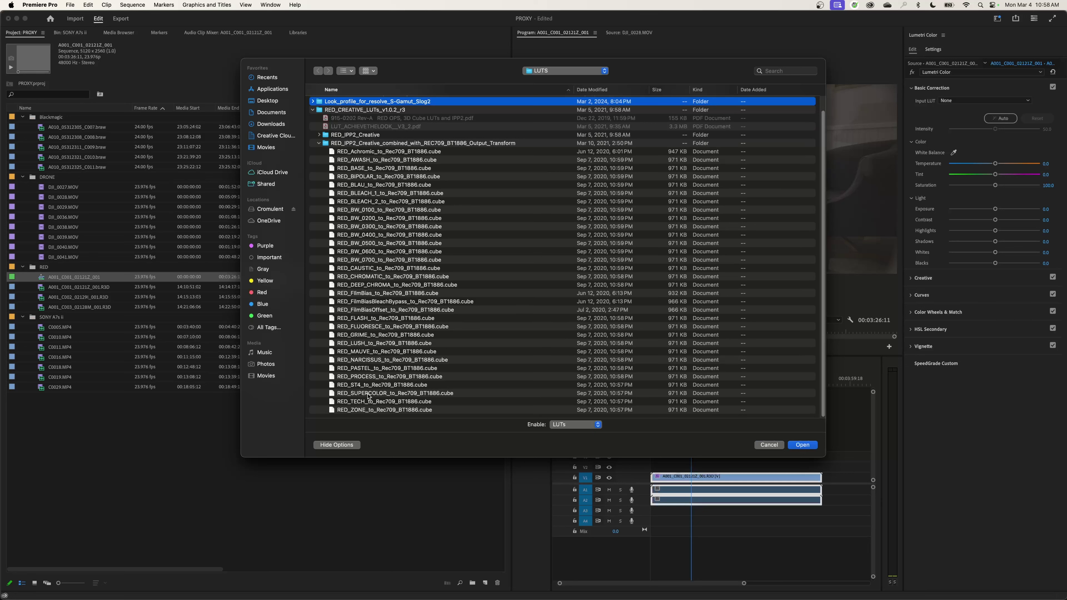
pyautogui.click(404, 394)
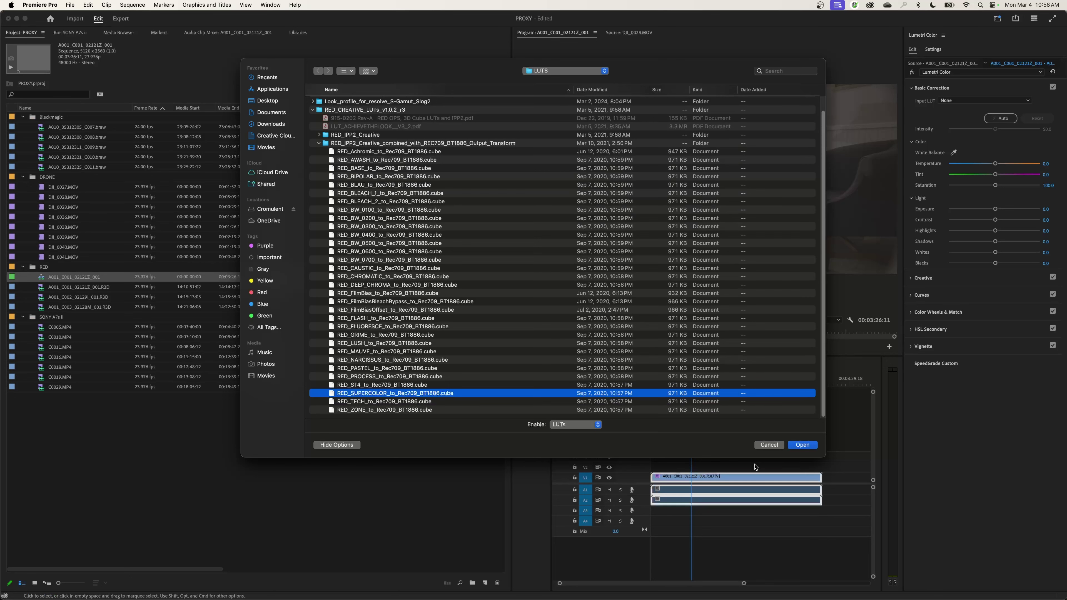
pyautogui.click(803, 446)
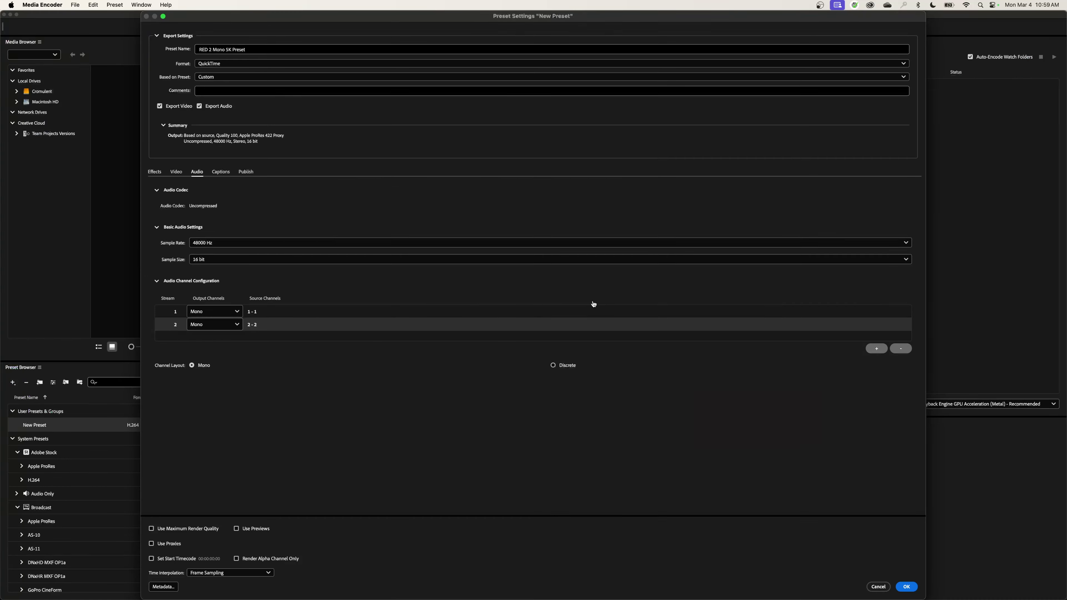
# In Media Encoder, enable the Lumetri Look / LUT effect in the RED 2 Mono 5K Preset and browse for a custom LUT file
pyautogui.click(156, 172)
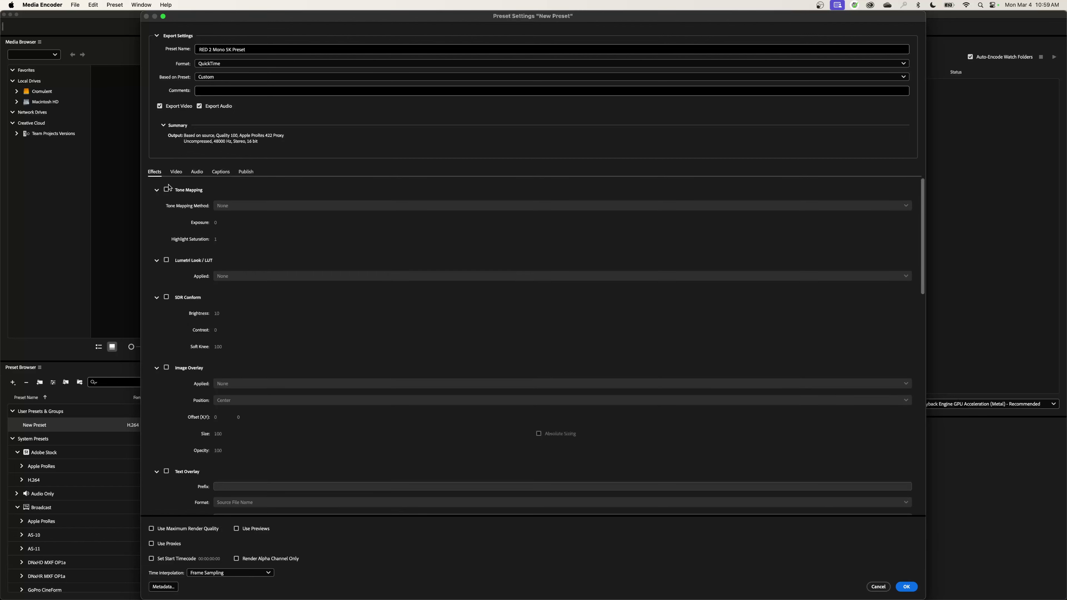
pyautogui.click(167, 261)
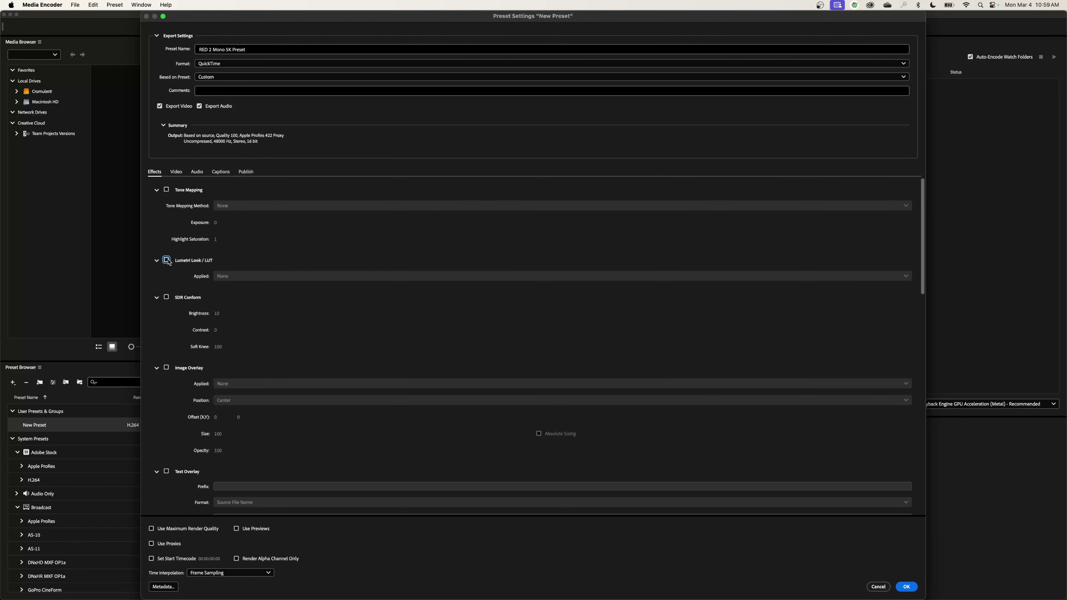
pyautogui.click(292, 277)
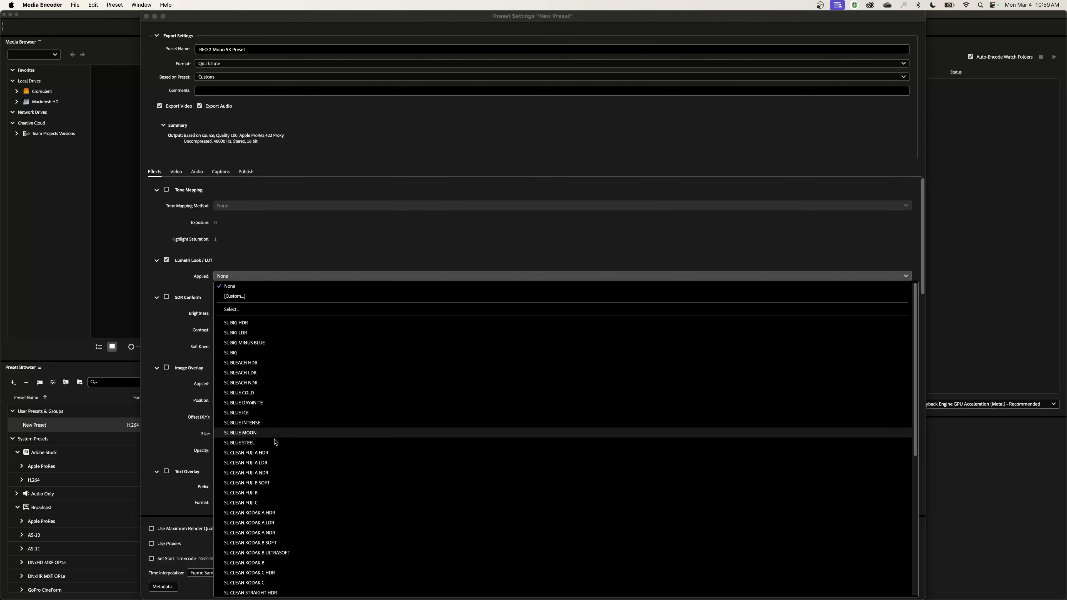
pyautogui.scroll(-5, 305, 424)
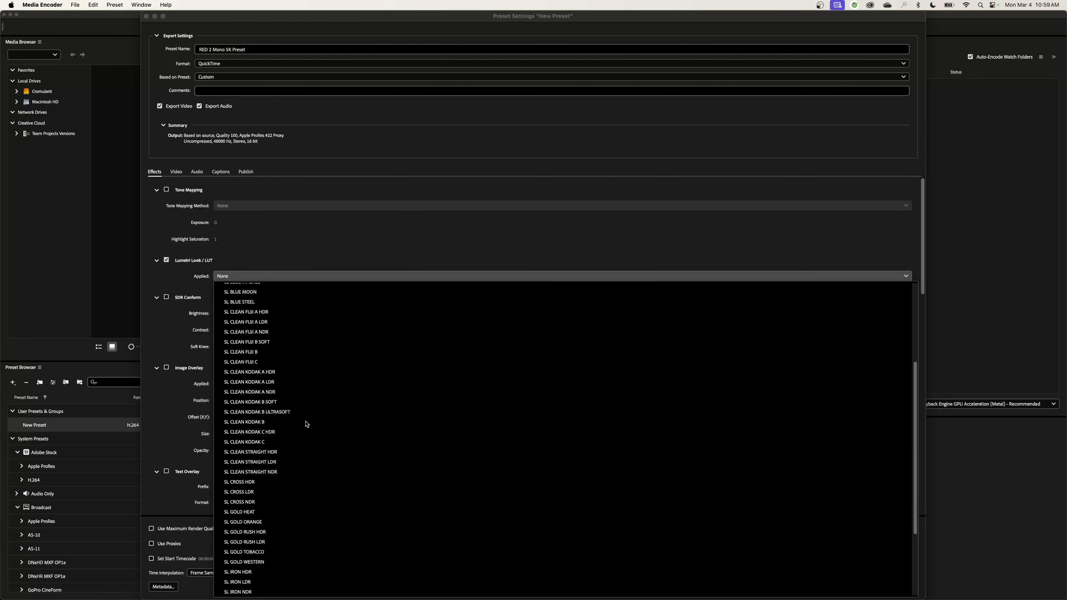
pyautogui.scroll(5, 305, 424)
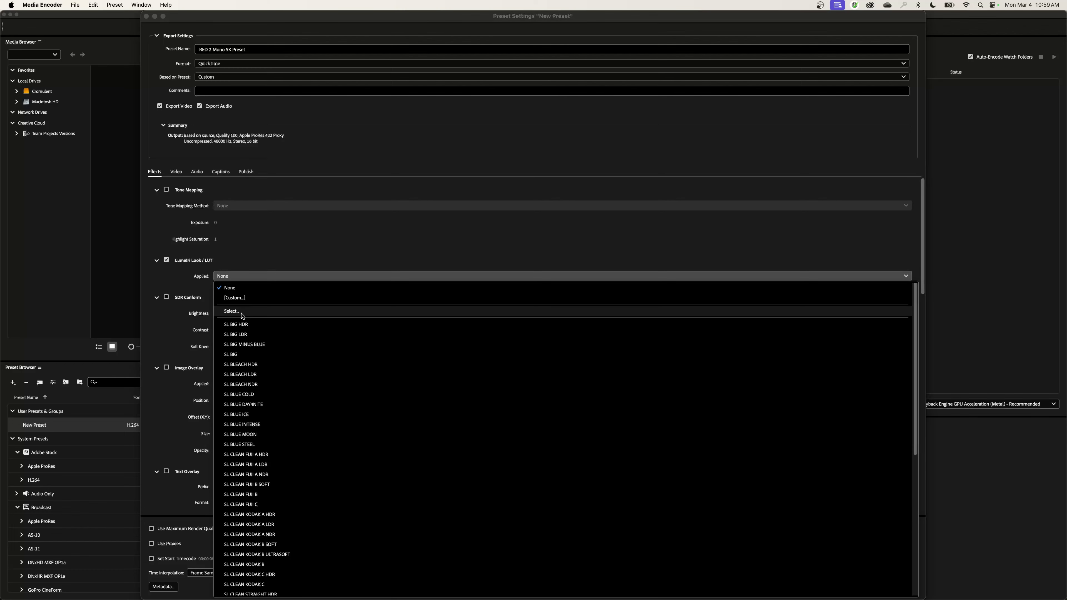
pyautogui.click(242, 313)
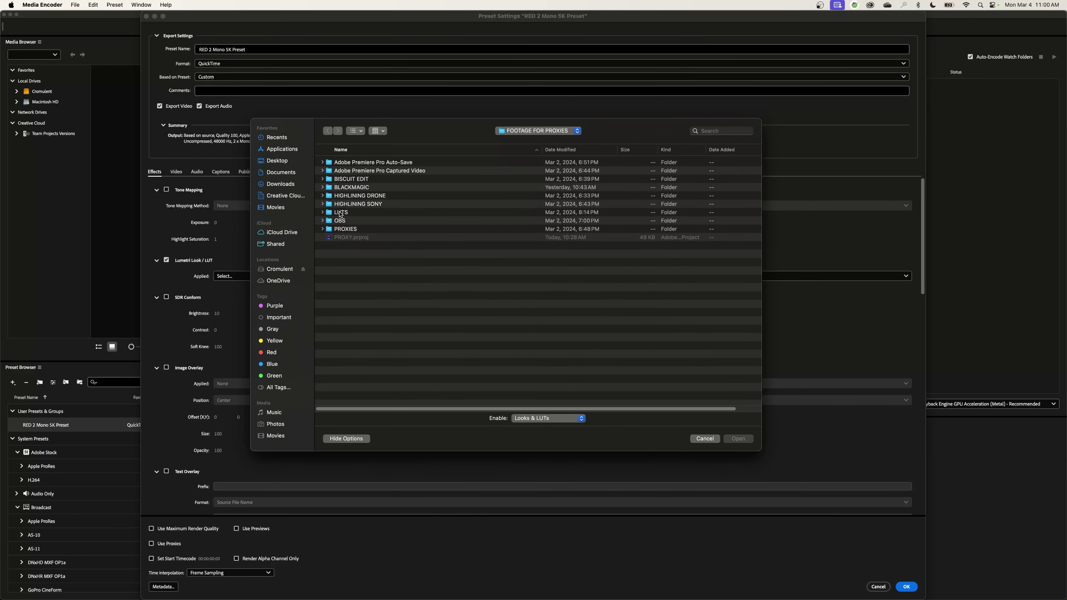
# Apply RED_SUPERCOLOR_to_Rec709_BT1886.cube from the RED creative LUTs inside the LUTS folder to the preset
pyautogui.doubleClick(341, 213)
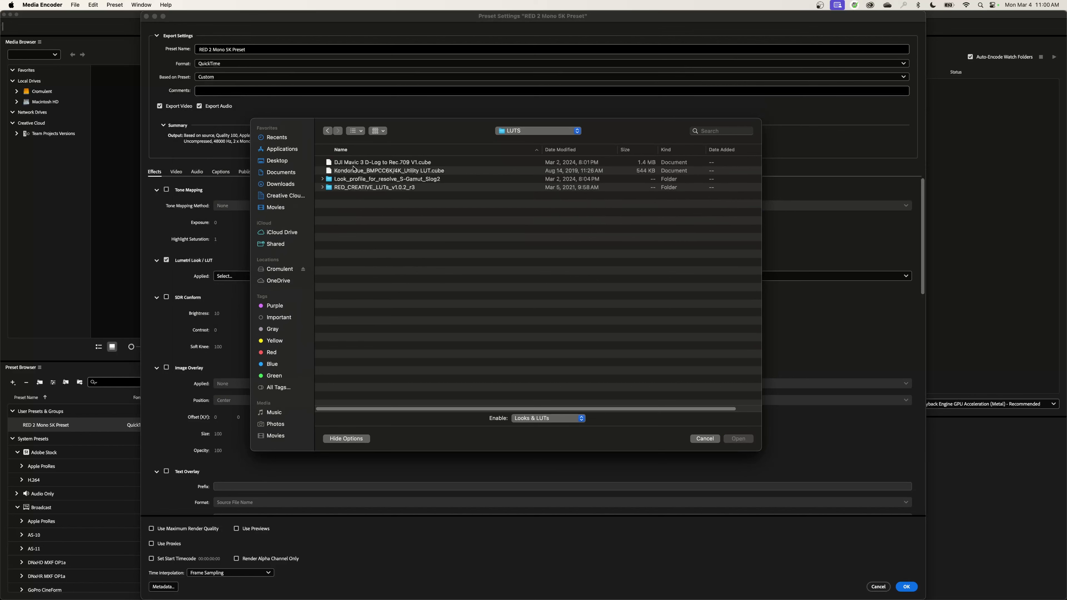
pyautogui.click(322, 187)
pyautogui.click(328, 221)
pyautogui.scroll(-5, 453, 354)
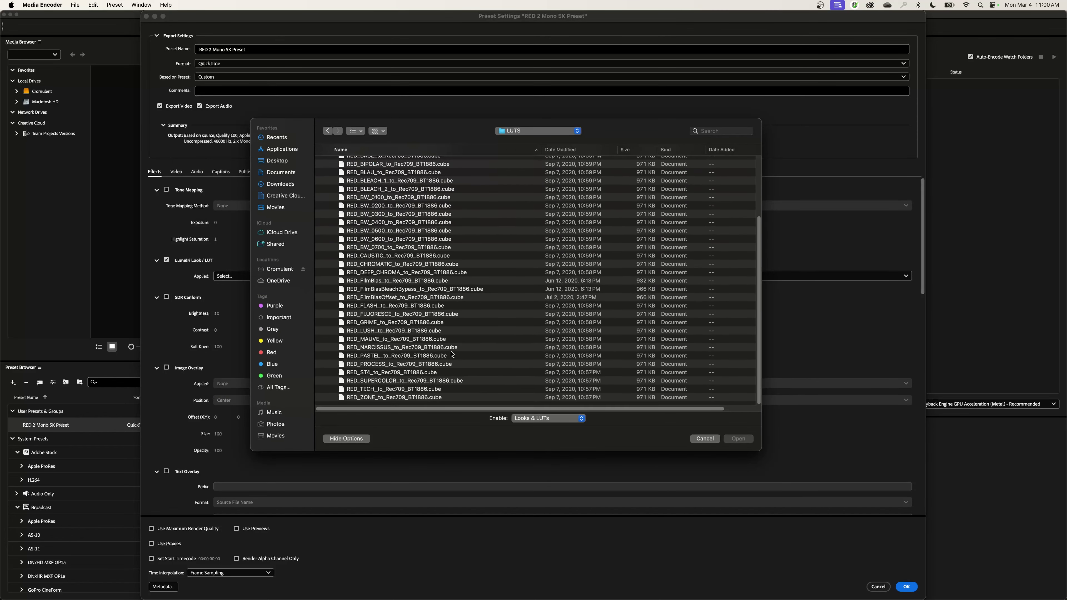
pyautogui.click(410, 381)
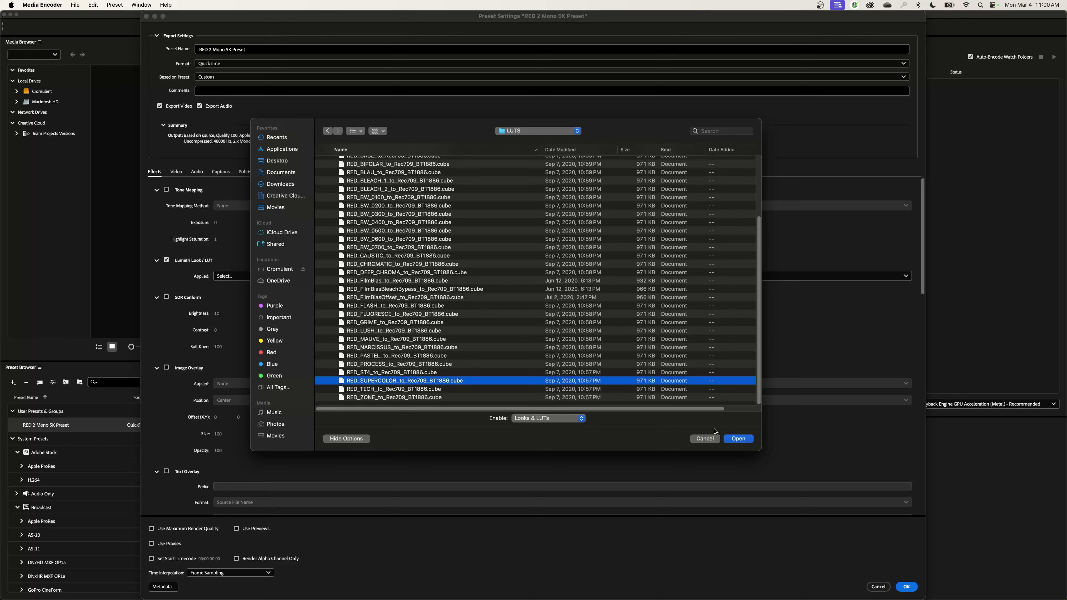
pyautogui.click(738, 438)
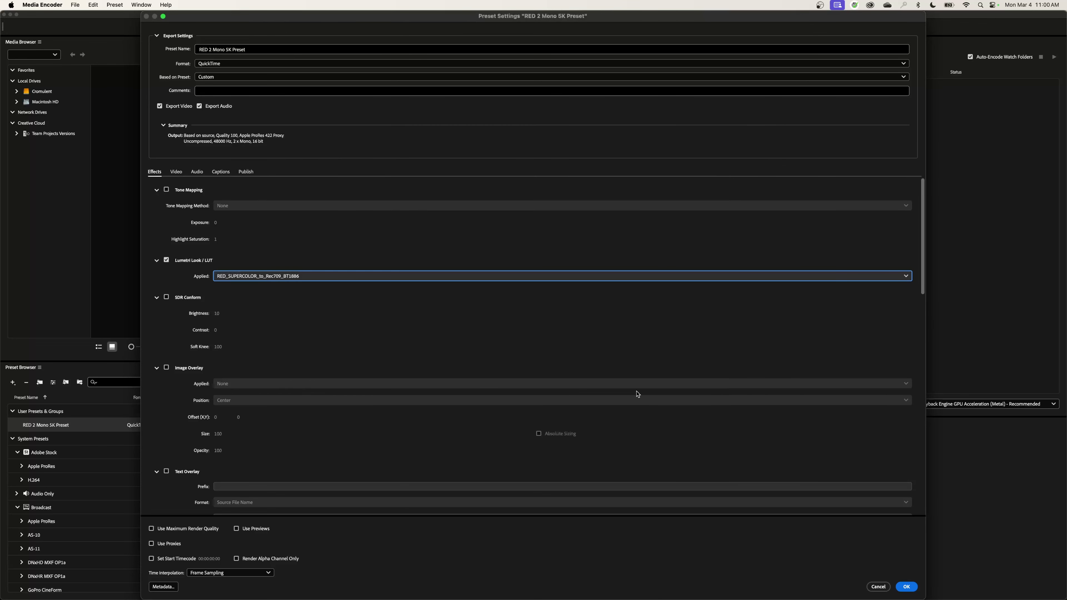
# Review the preset's remaining effects, including the image, text and timecode overlays, Time Tuner and Video Limiter, and save the preset
pyautogui.scroll(-10, 324, 342)
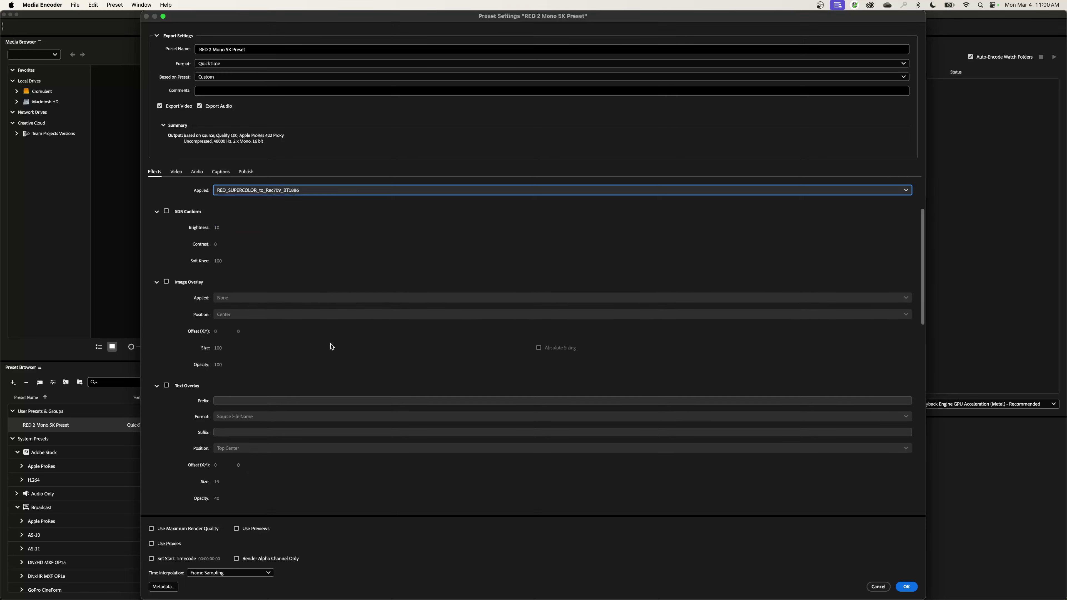
pyautogui.scroll(-6, 322, 361)
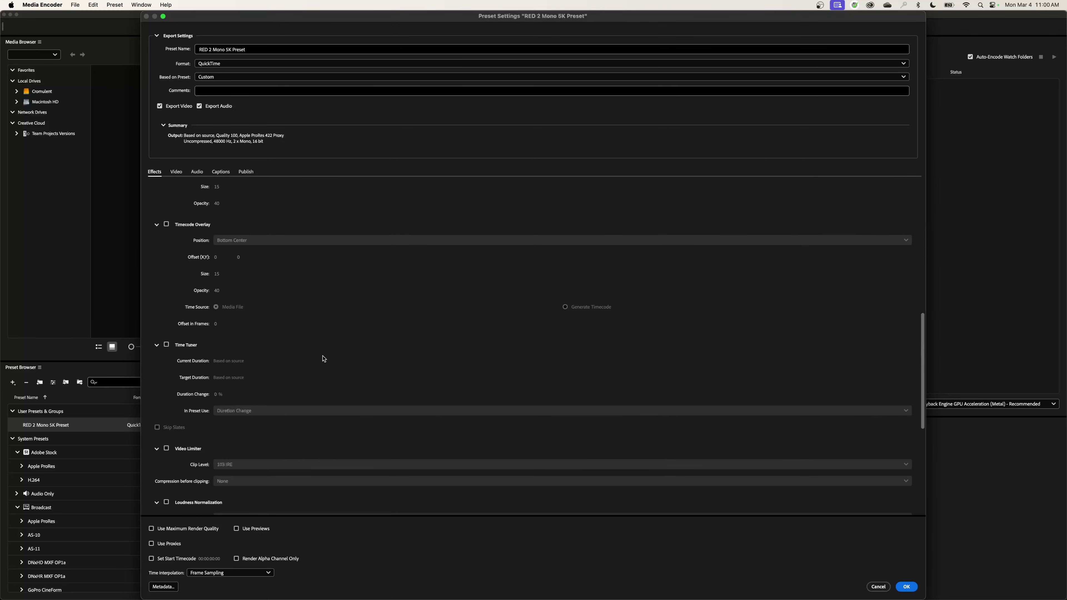
pyautogui.scroll(-4, 324, 359)
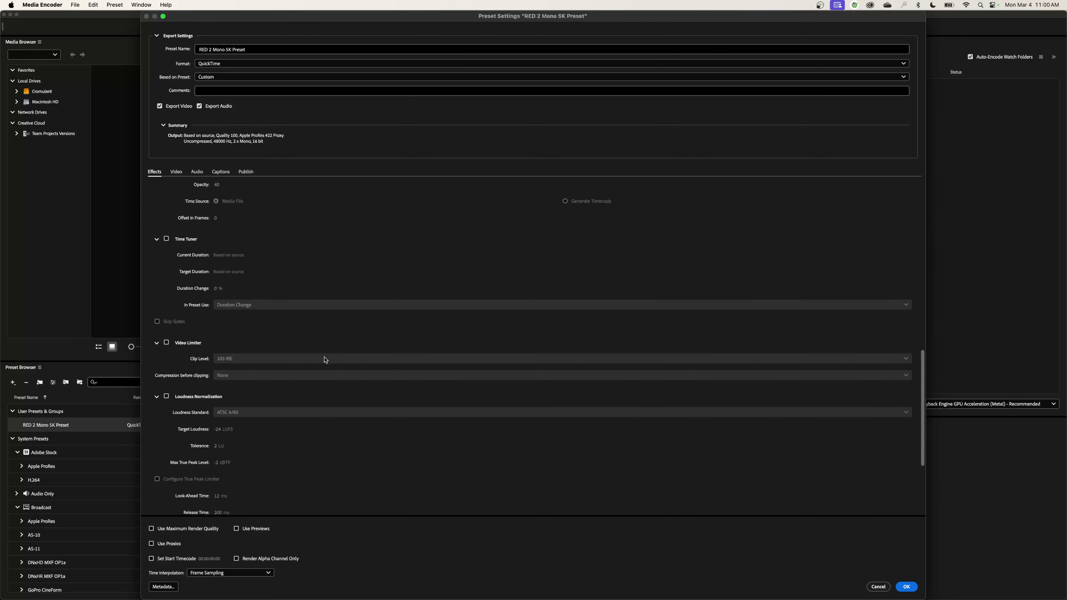
pyautogui.scroll(12, 325, 359)
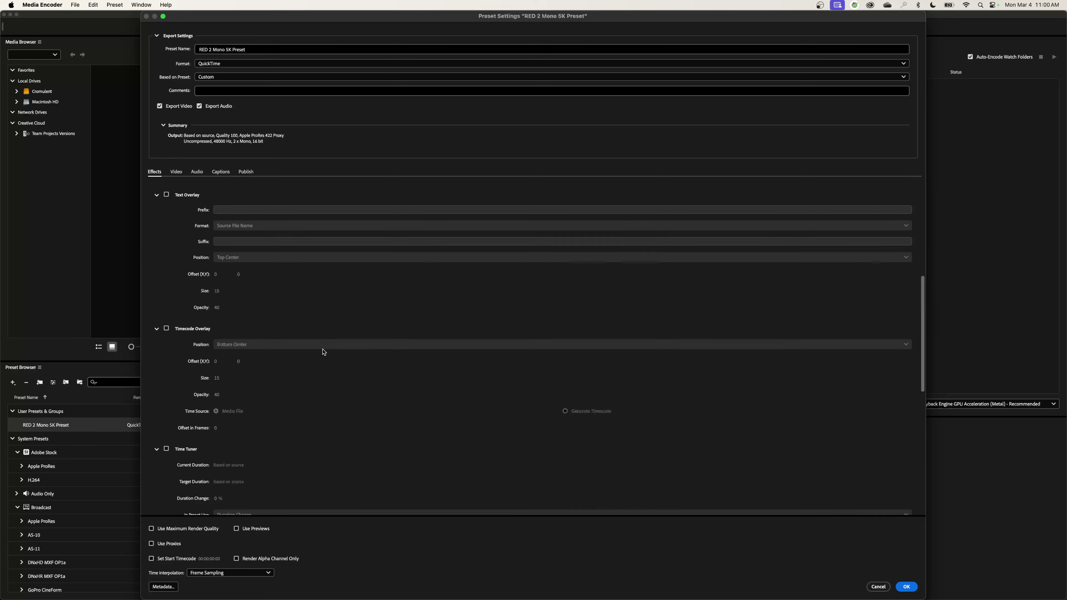
pyautogui.scroll(5, 322, 352)
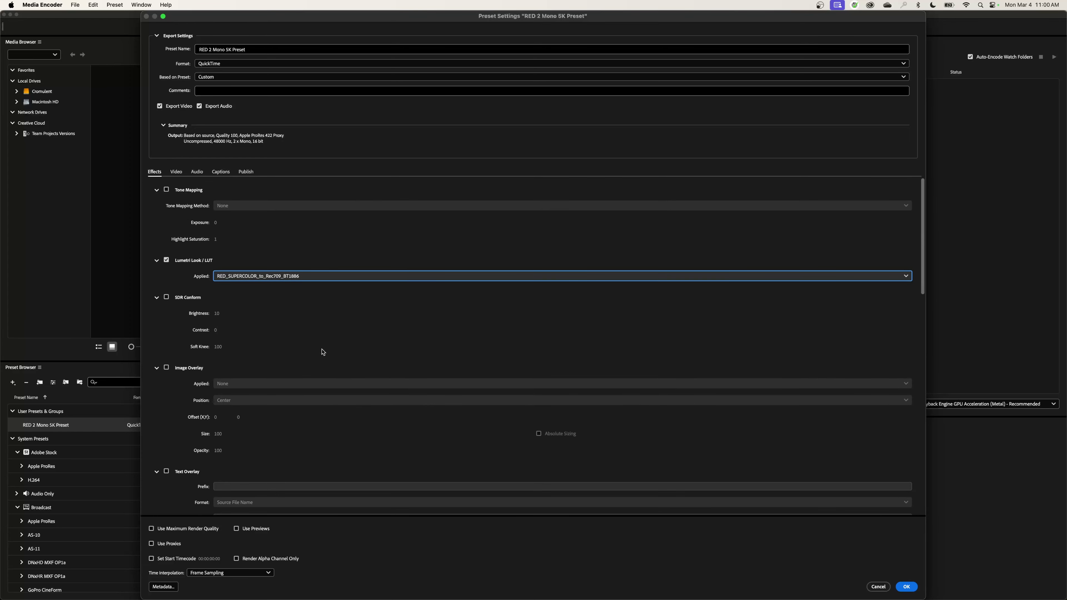
pyautogui.scroll(-8, 275, 335)
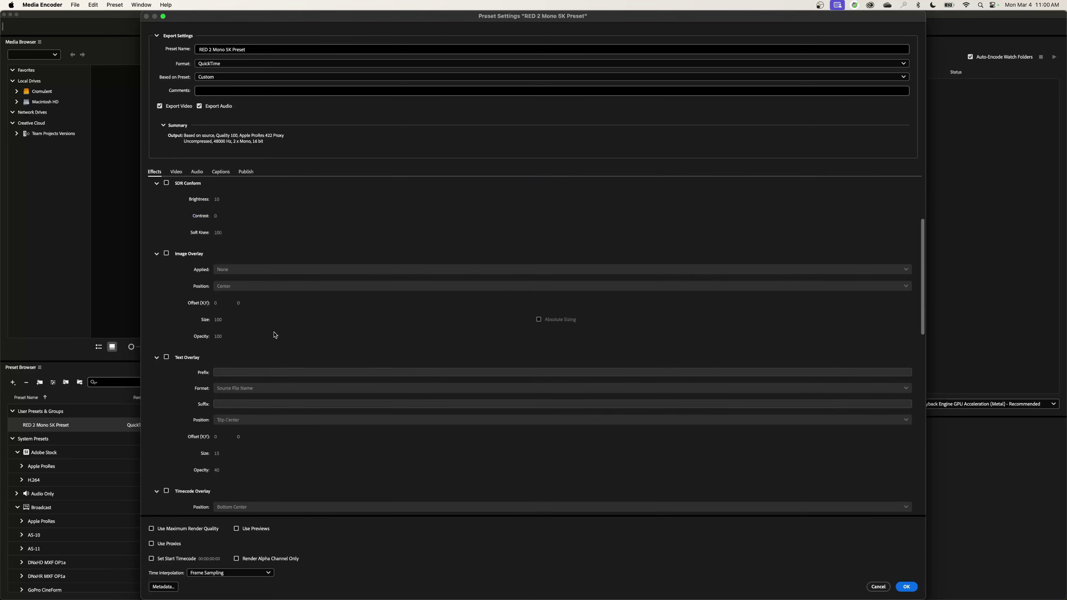
pyautogui.scroll(-6, 274, 335)
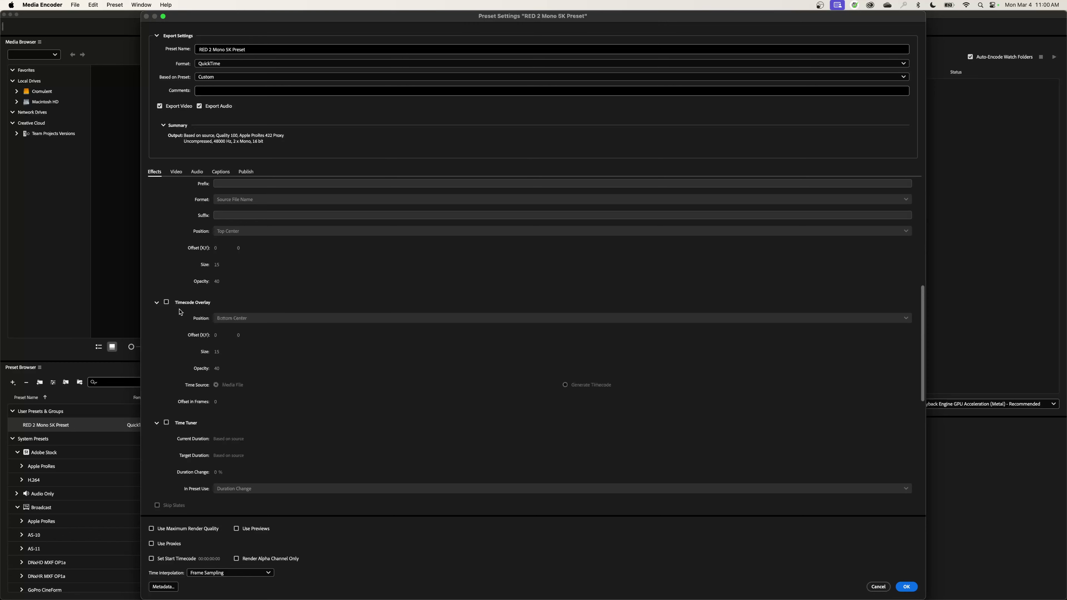
pyautogui.scroll(-4, 323, 358)
pyautogui.scroll(5, 324, 358)
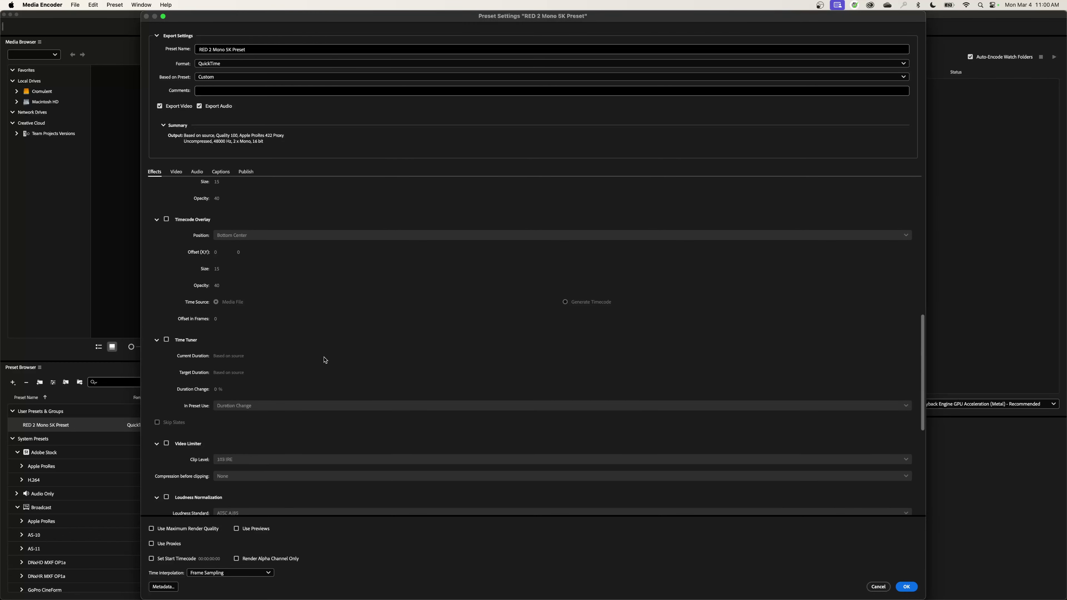
pyautogui.press('Return')
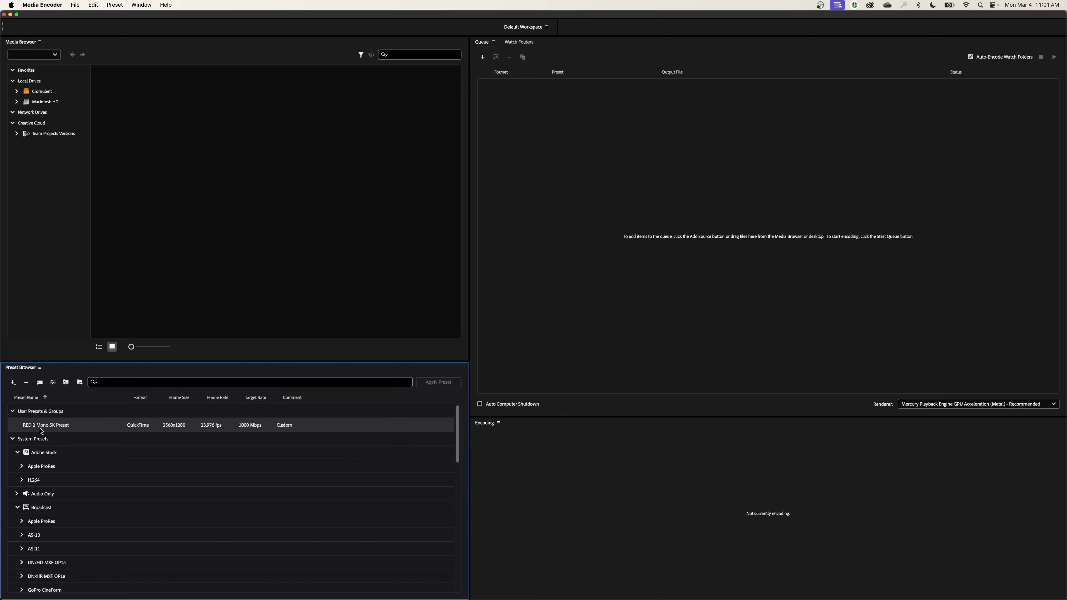
# Create an ingest preset named "RED 2 Mono Proxy INGEST" and export it as an .epr file to the FOOTAGE FOR PROXIES folder
pyautogui.click(13, 383)
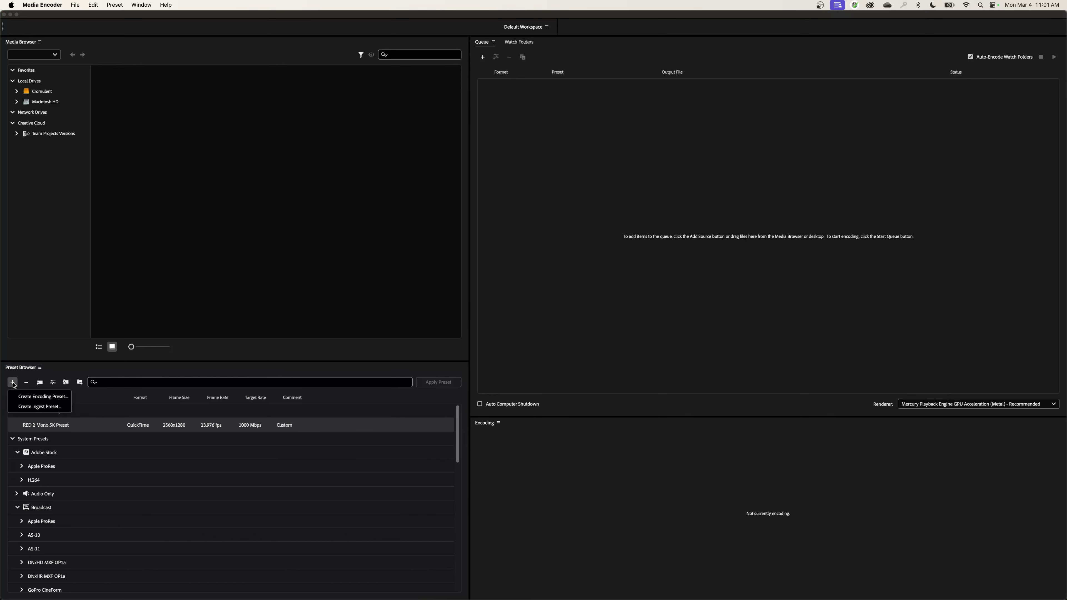
pyautogui.click(38, 407)
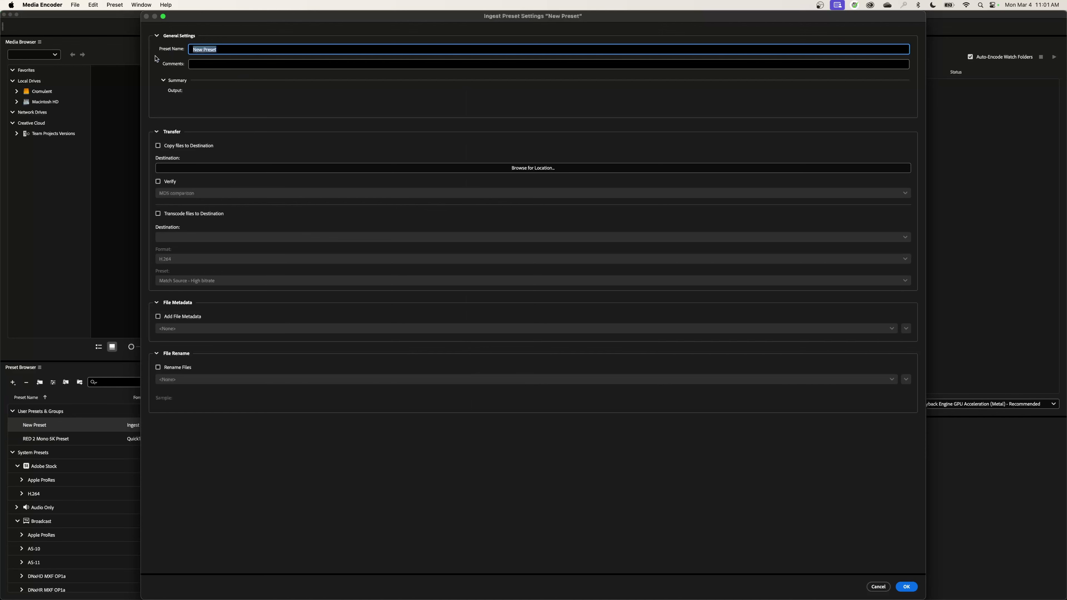
pyautogui.write('RED 2 Mono Proxy INGEST')
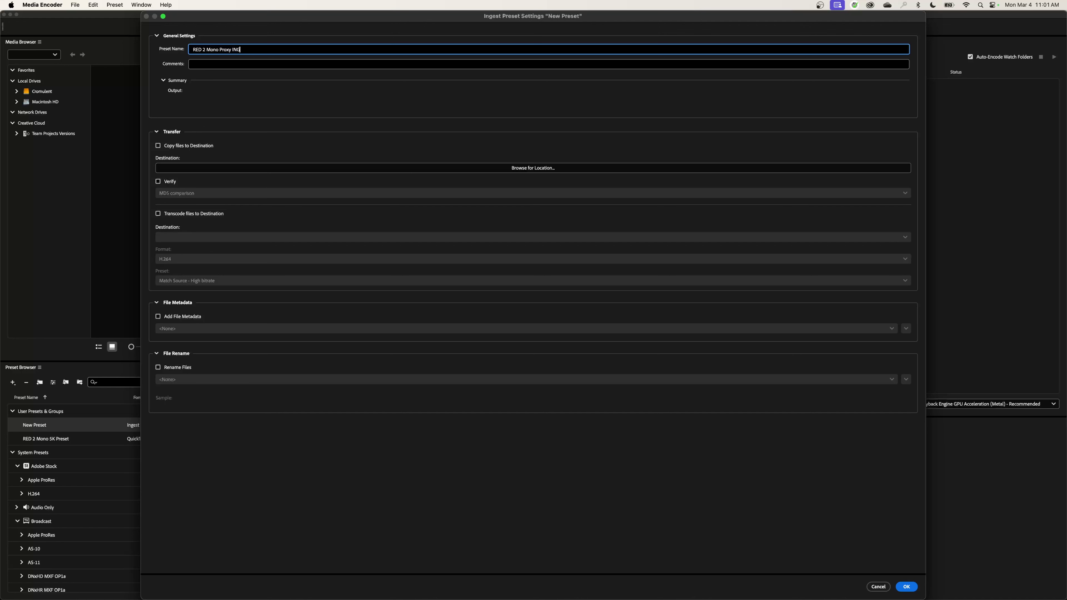
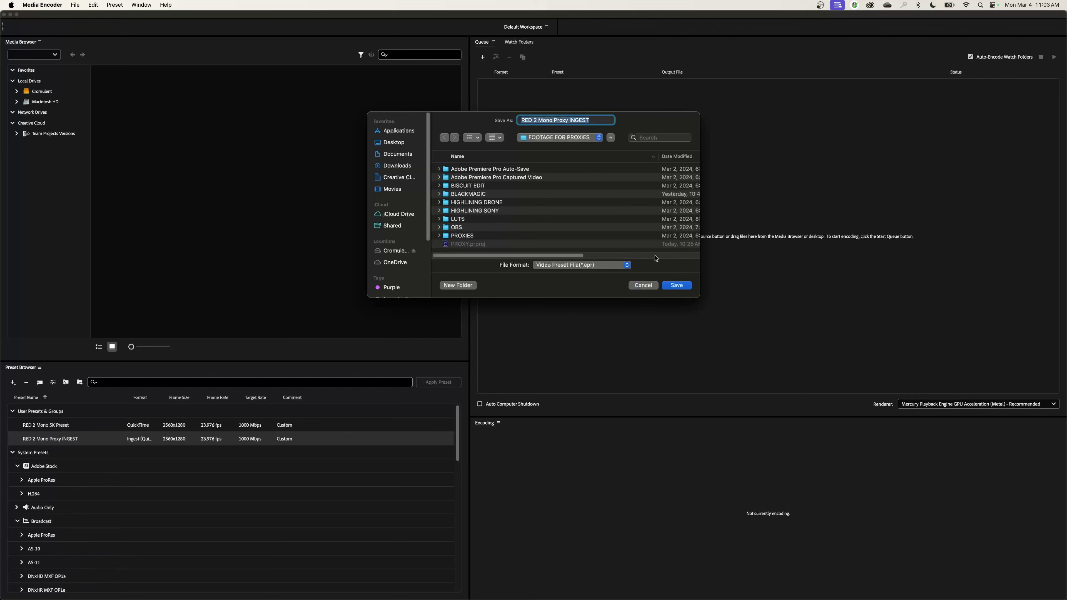
pyautogui.click(671, 287)
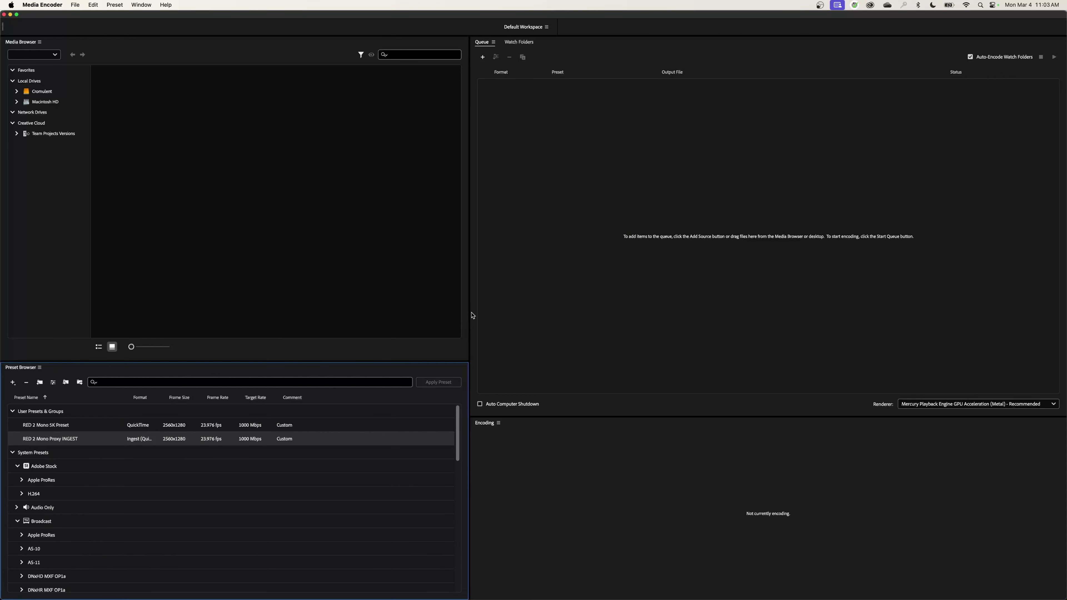
# Switch to Premiere Pro and delete the A001_C001_02121Z_001 sequence from the RED bin
pyautogui.press('super+Tab')
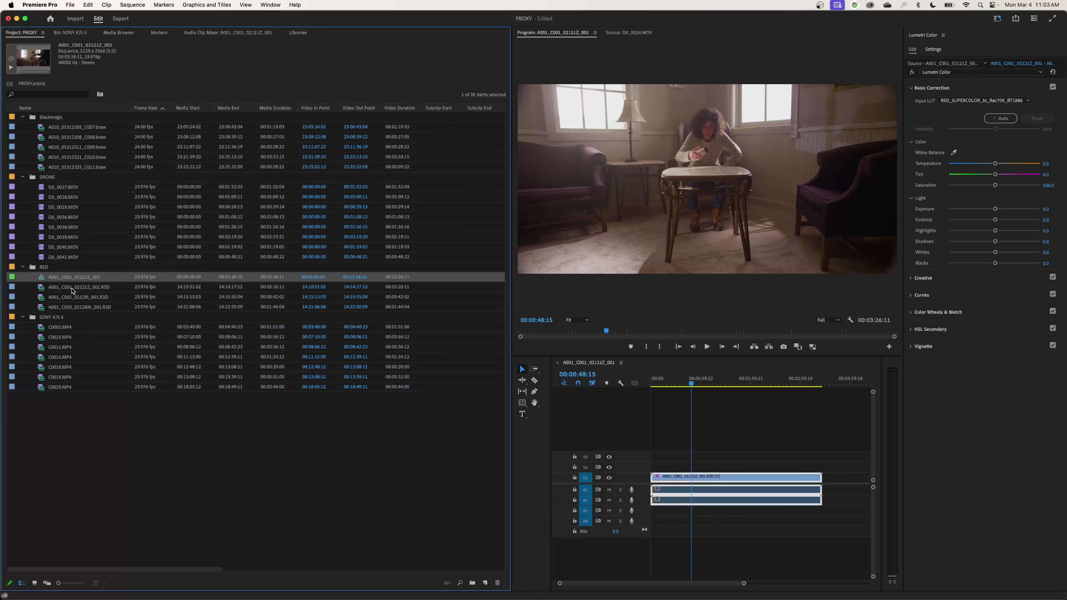
pyautogui.press('Delete')
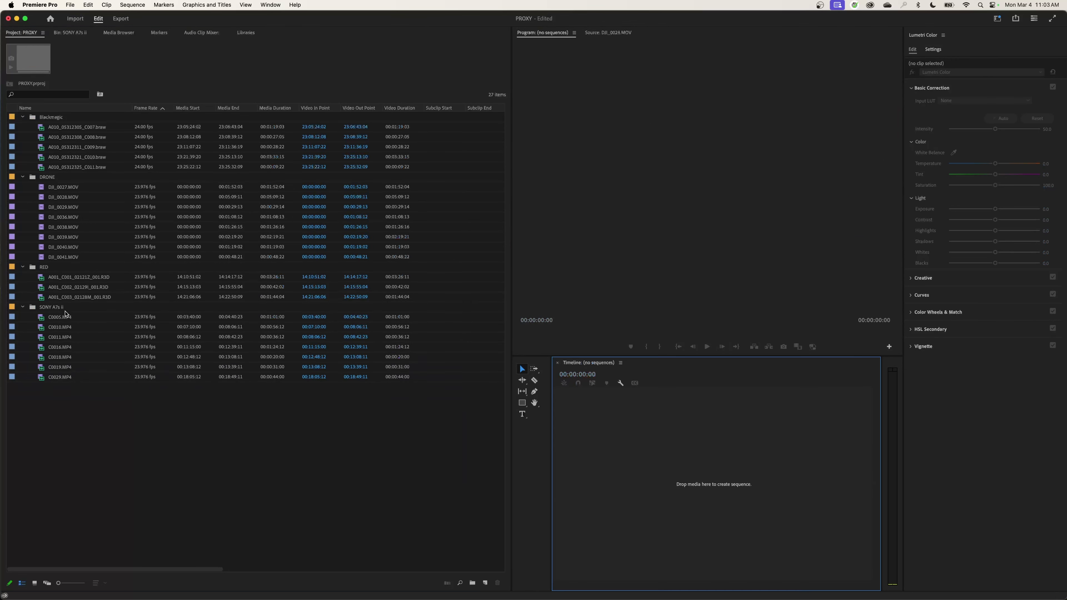
# Start proxy creation for the three RED R3D clips and load RED 2 Mono Proxy INGEST.epr from FOOTAGE FOR PROXIES as the ingest preset
pyautogui.keyDown('shift'); pyautogui.click(92, 297); pyautogui.keyUp('shift')
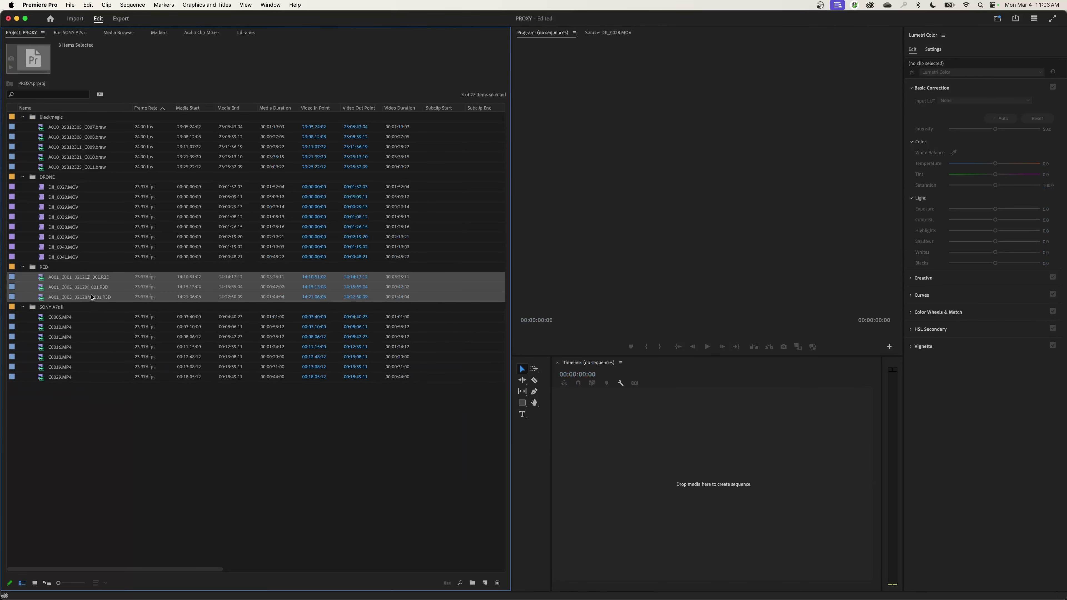
pyautogui.rightClick(99, 279)
pyautogui.moveTo(162, 491)
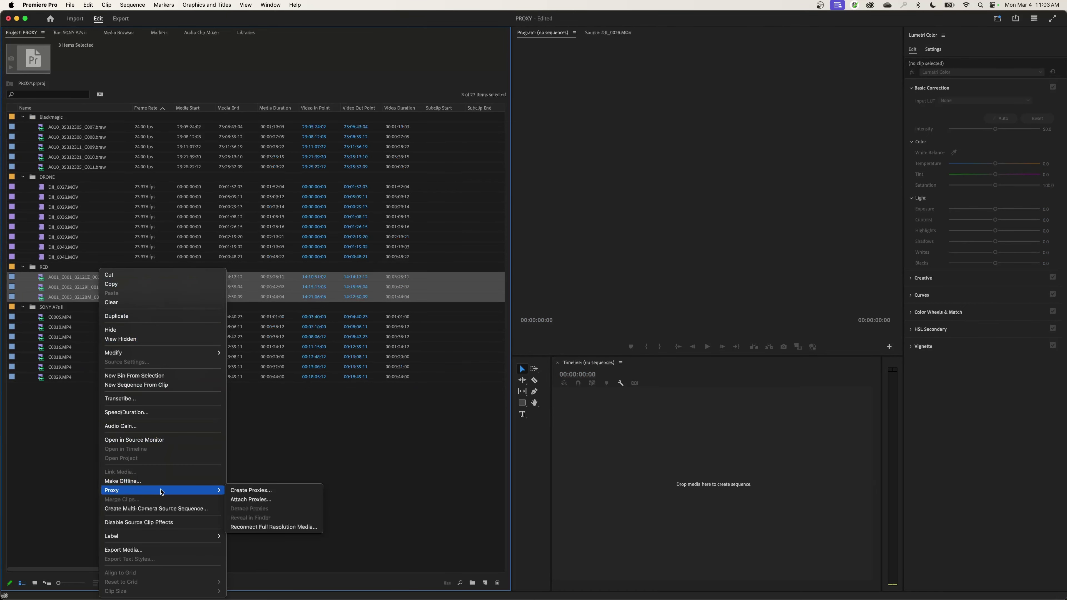
pyautogui.click(251, 491)
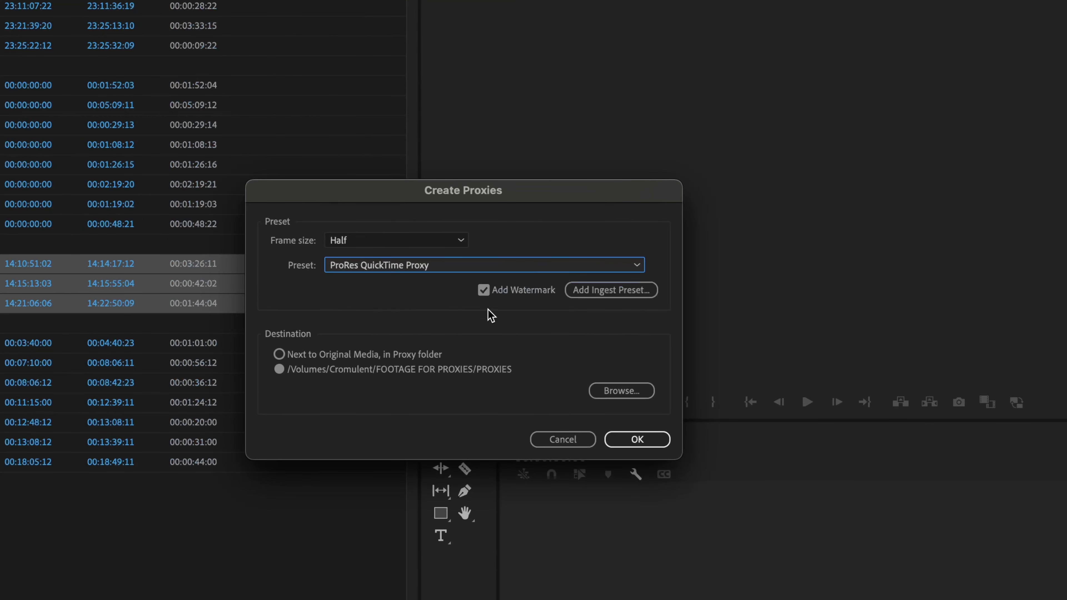
pyautogui.click(602, 297)
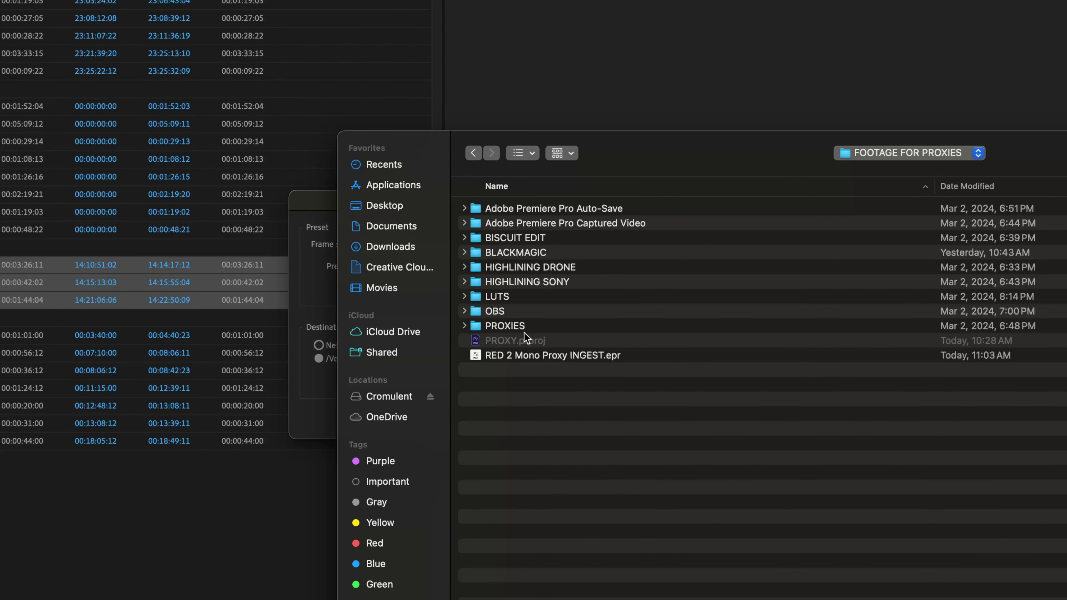
pyautogui.click(496, 357)
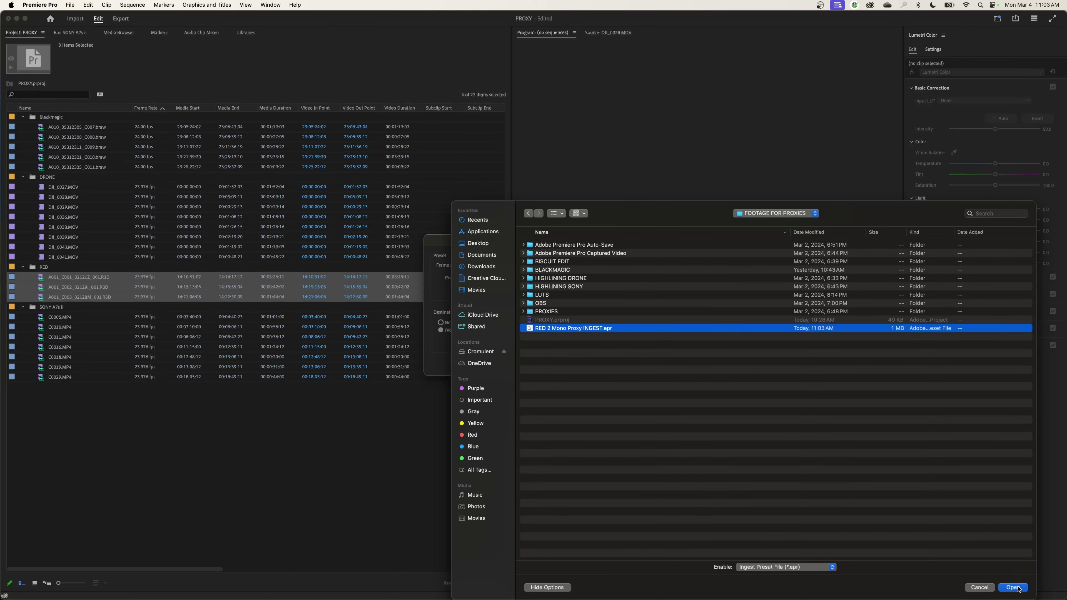
pyautogui.click(1013, 588)
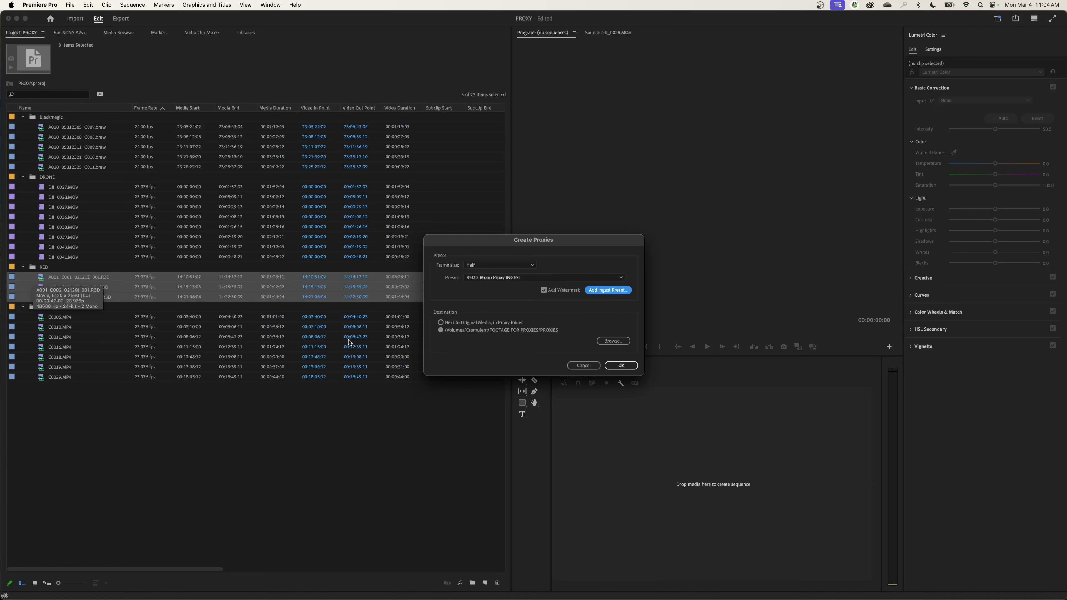
# Set the proxy destination to the PROXIES folder inside FOOTAGE FOR PROXIES
pyautogui.click(462, 323)
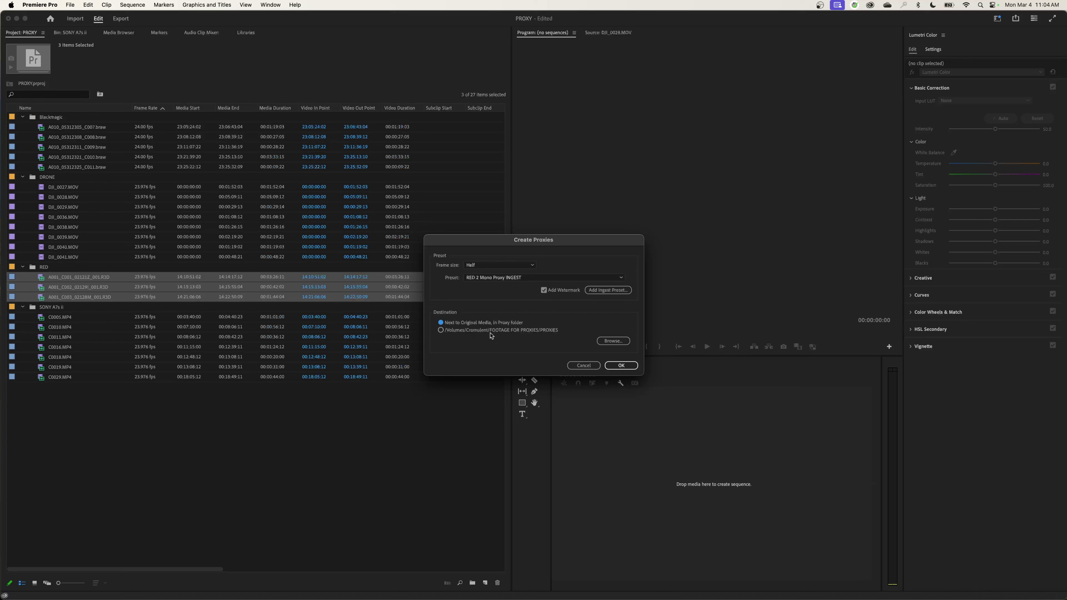
pyautogui.click(458, 331)
pyautogui.click(614, 341)
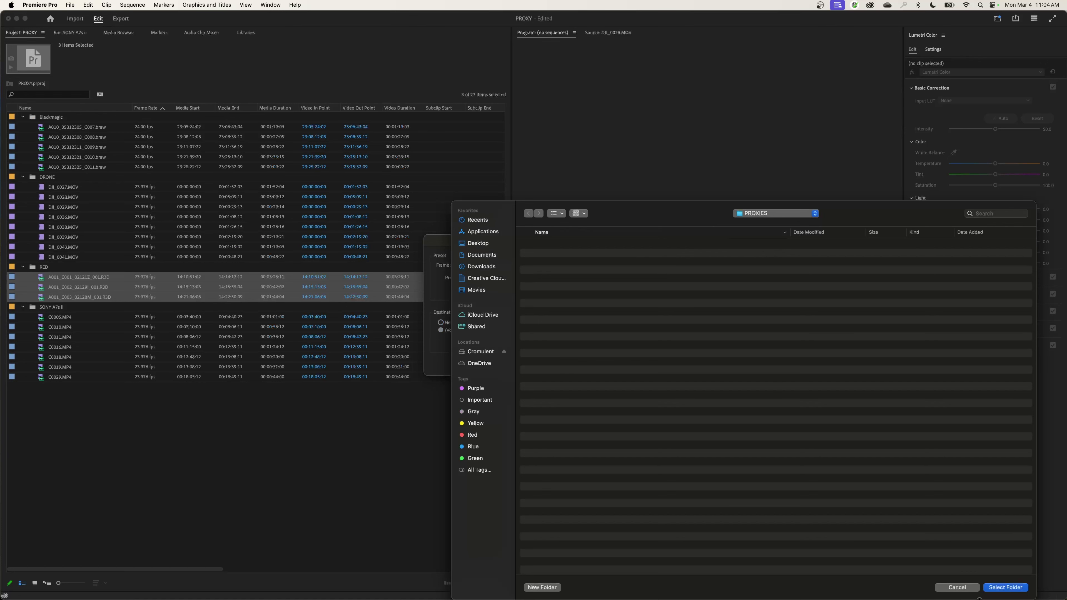
pyautogui.click(1000, 588)
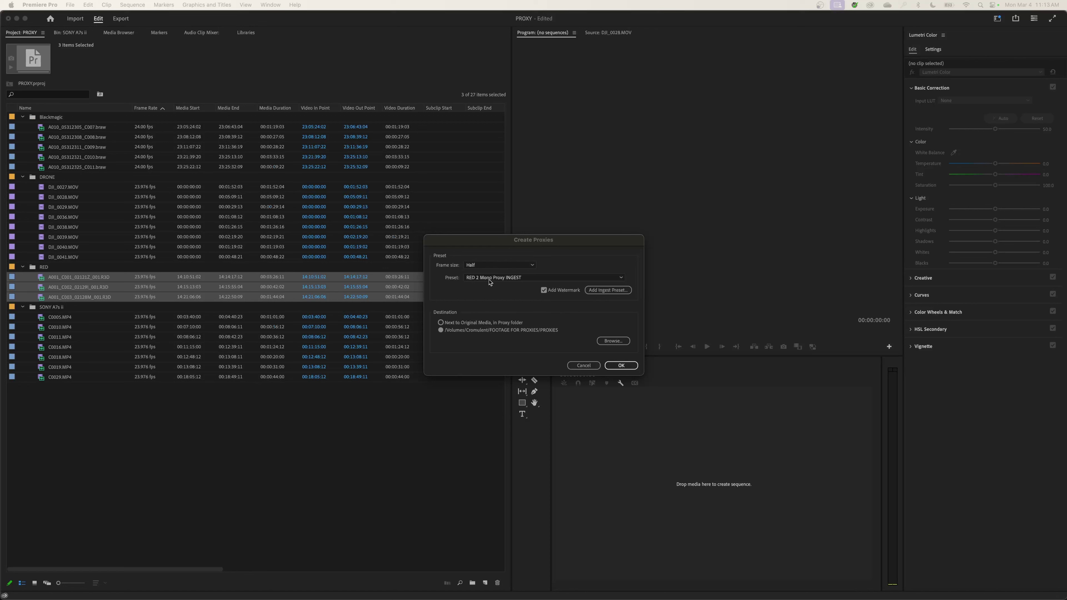
# Set a custom proxy frame size of 2560 by 1280 and create the proxies for the RED clips
pyautogui.click(482, 268)
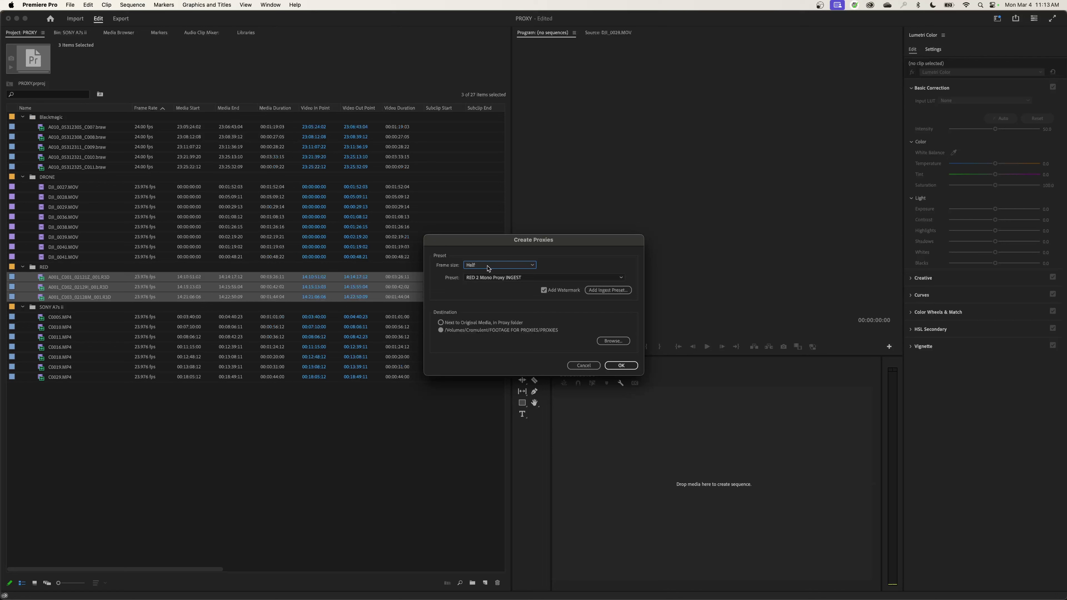
pyautogui.click(487, 268)
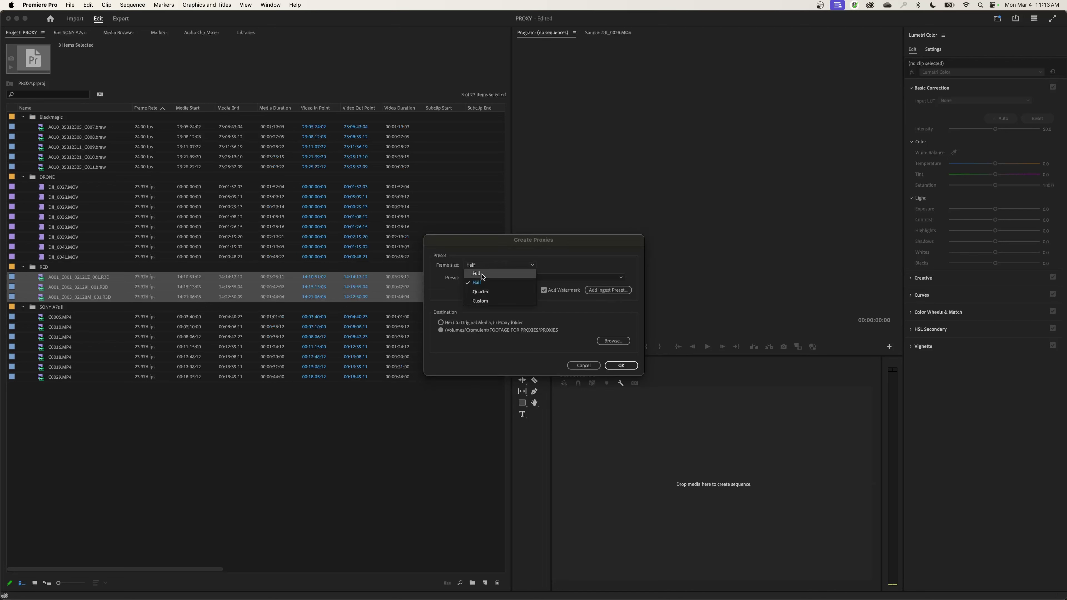
pyautogui.click(486, 303)
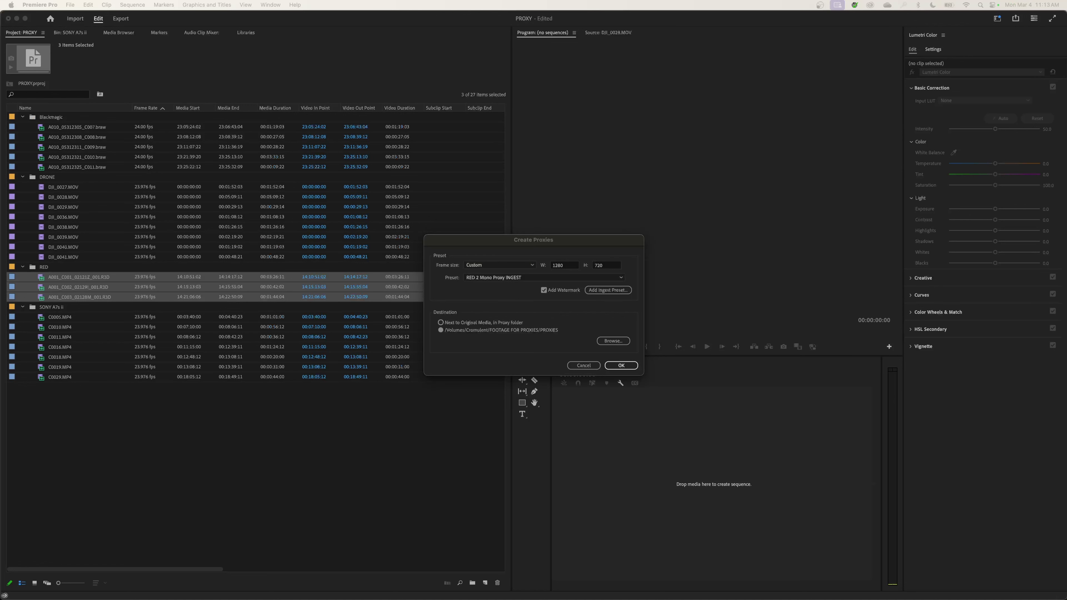
pyautogui.click(563, 265)
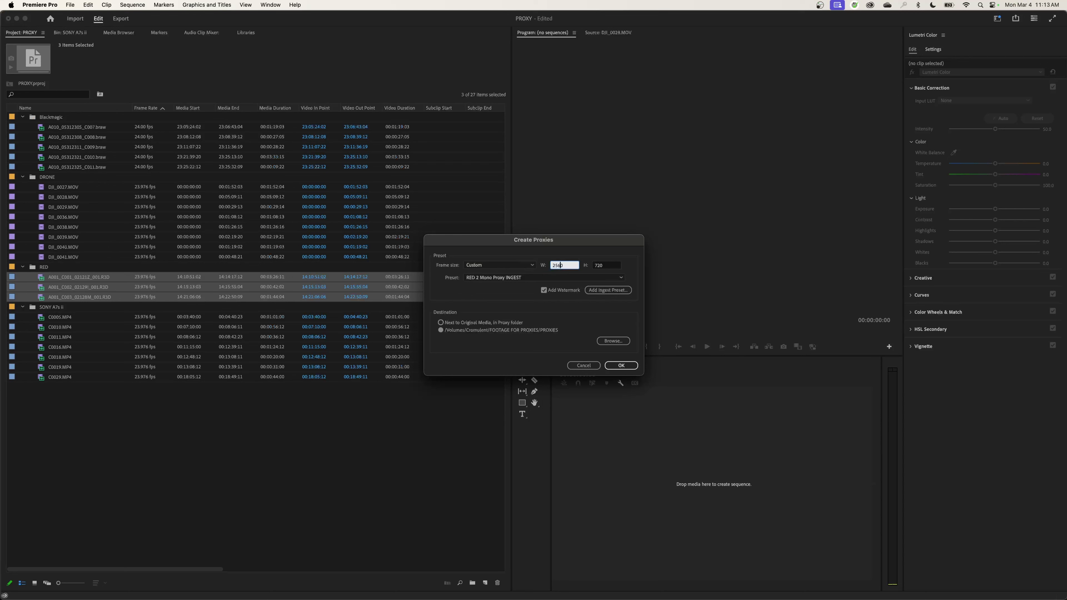
pyautogui.write('25600')
pyautogui.press('BackSpace')
pyautogui.press('Tab')
pyautogui.write('1280')
pyautogui.press('Tab')
pyautogui.click(621, 365)
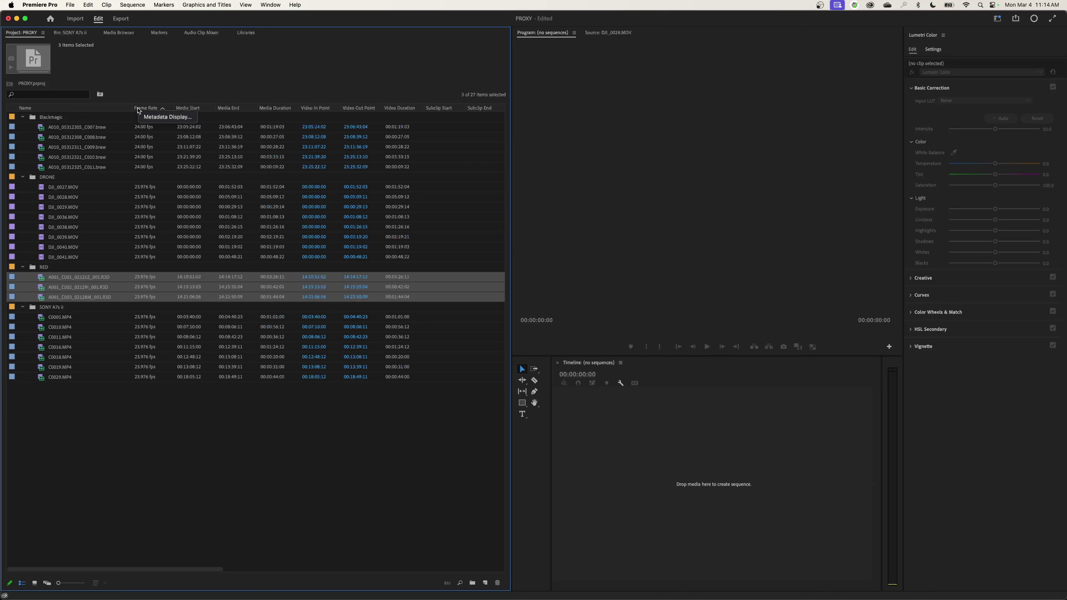
# Display the Proxy metadata column in the project list and place it directly before the Frame Rate column
pyautogui.rightClick(139, 110)
pyautogui.click(164, 118)
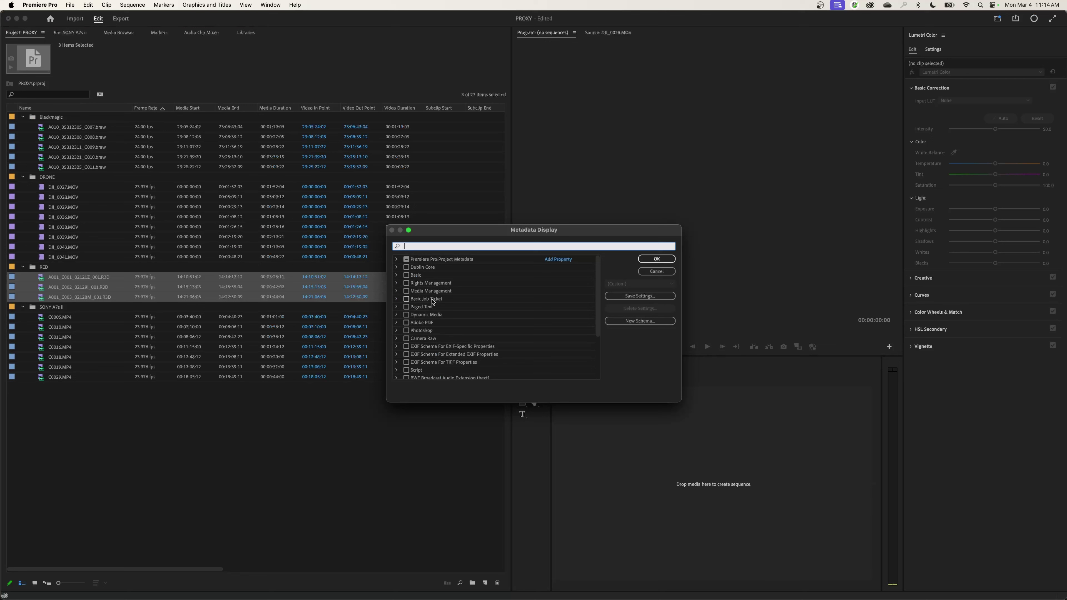
pyautogui.write('proxy')
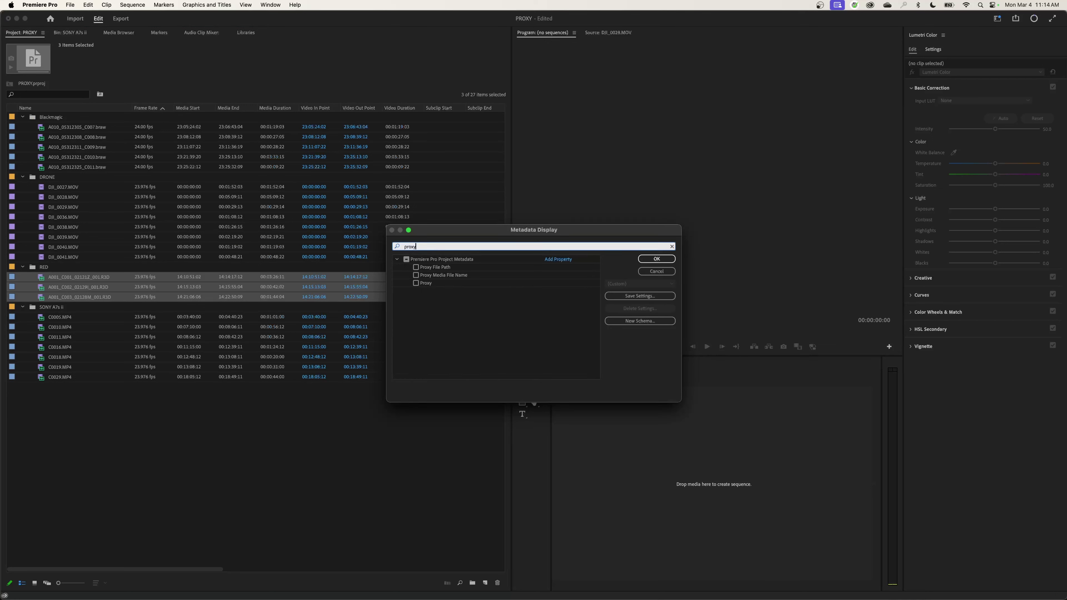
pyautogui.click(419, 284)
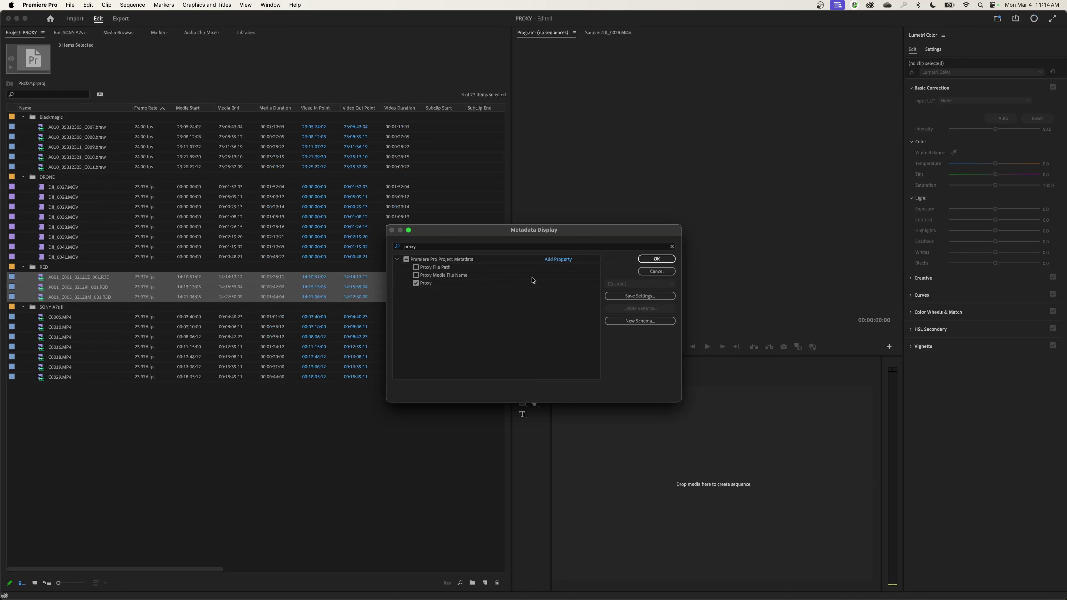
pyautogui.click(653, 261)
pyautogui.moveTo(115, 571); pyautogui.dragTo(415, 519)
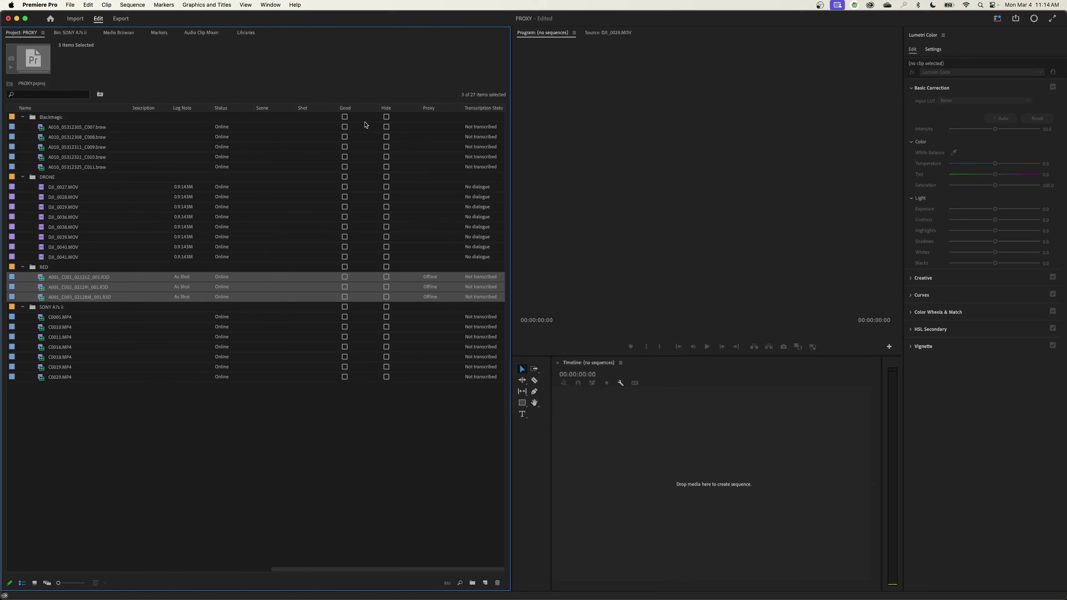
pyautogui.moveTo(430, 108); pyautogui.dragTo(134, 108)
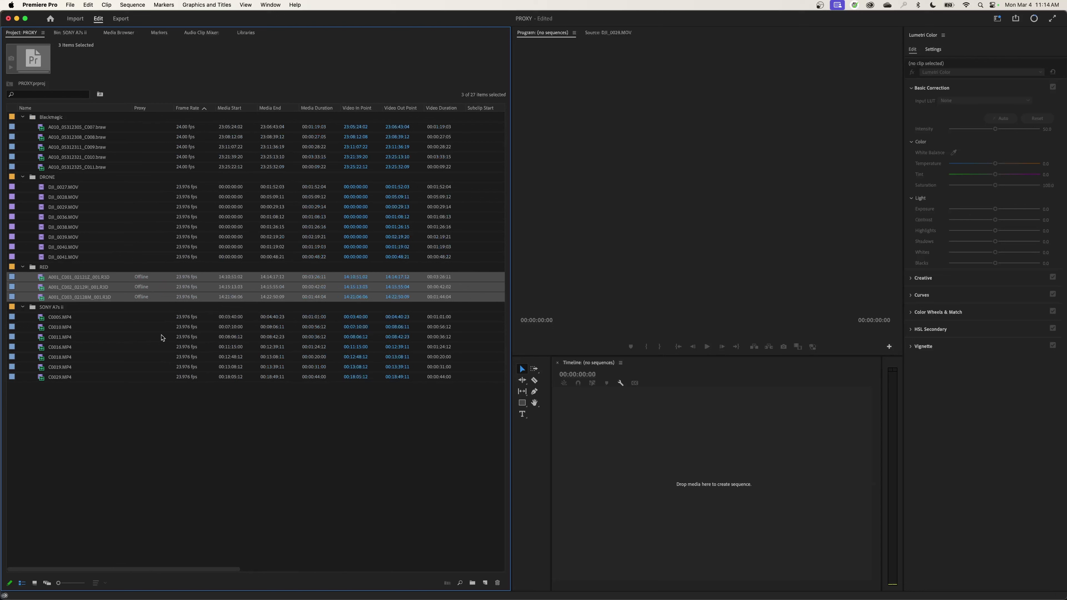
# Check the proxy status of the RED clips and look at the encoder's output in the PROXIES folder in Finder
pyautogui.click(139, 279)
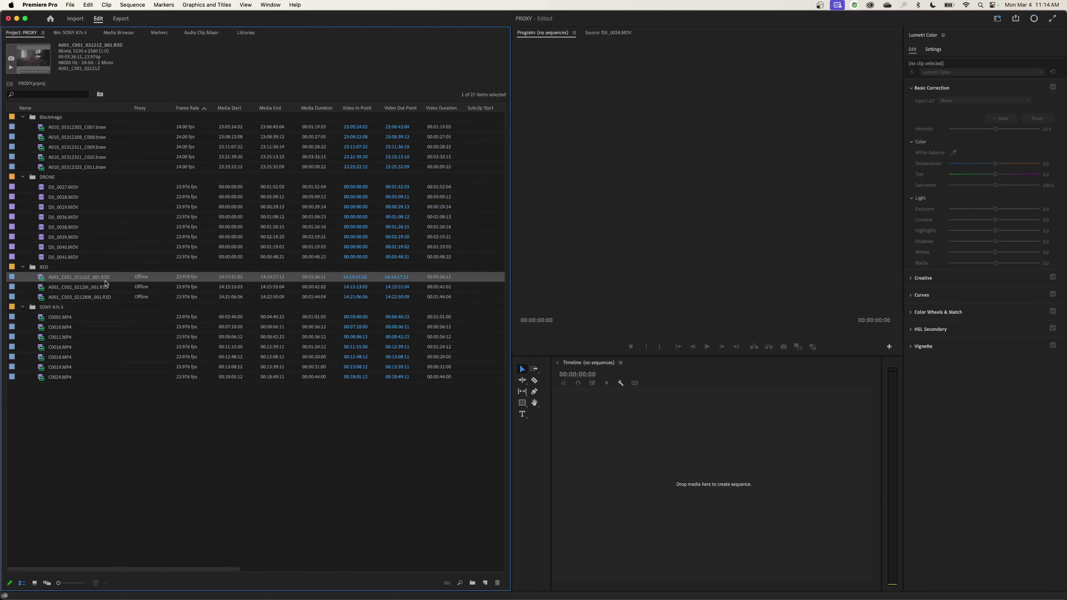
pyautogui.press('Down')
pyautogui.press('Down')
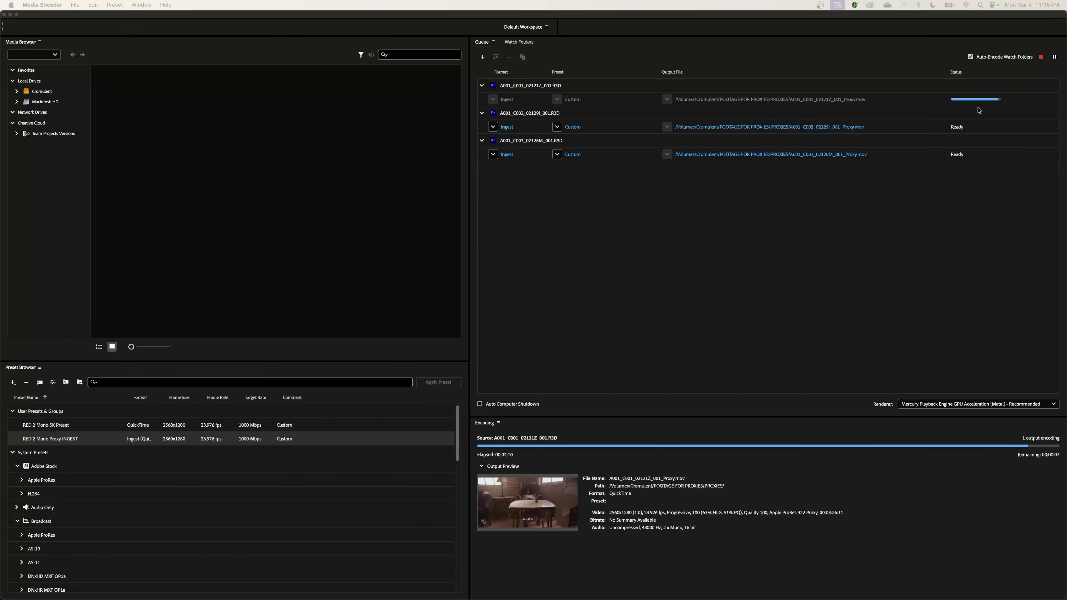
pyautogui.press('super+Tab')
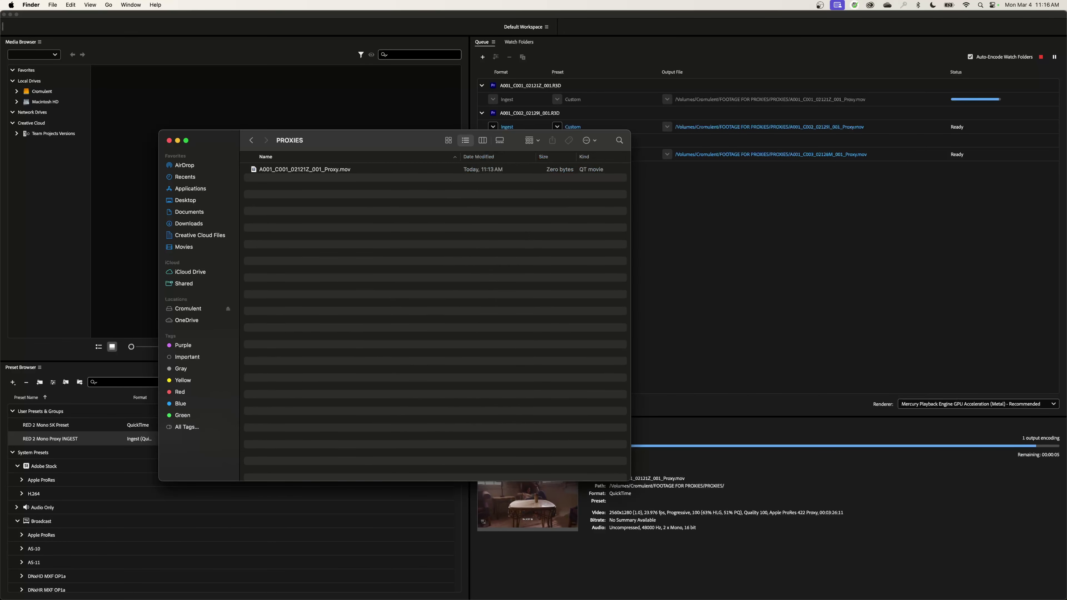
pyautogui.press('super+Tab')
pyautogui.click(139, 280)
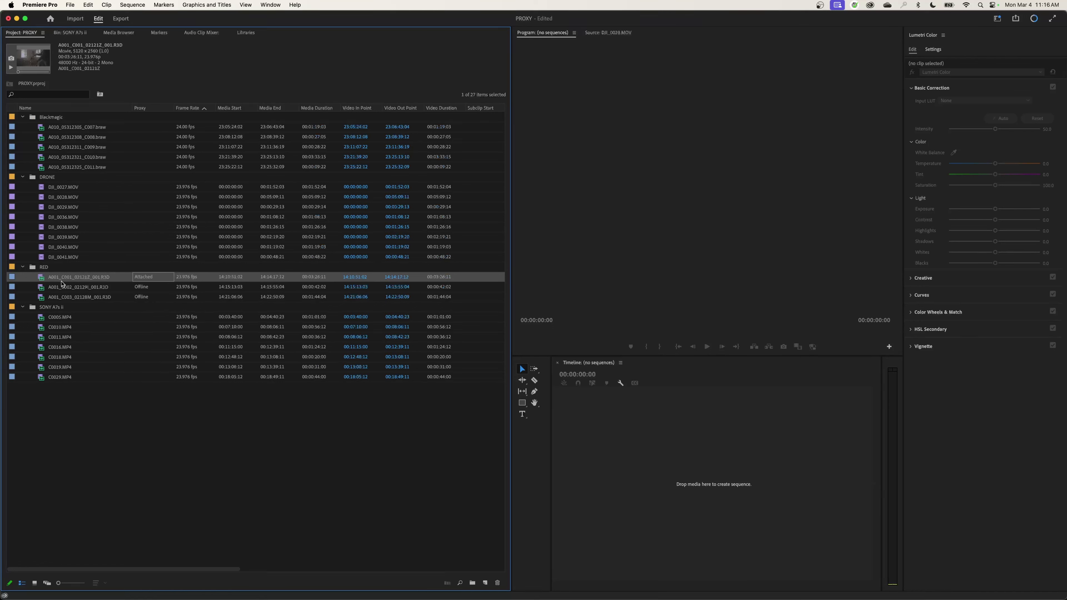
# Create a sequence from the first RED clip, enlarge the program monitor and toggle proxies on
pyautogui.moveTo(62, 282); pyautogui.dragTo(645, 474)
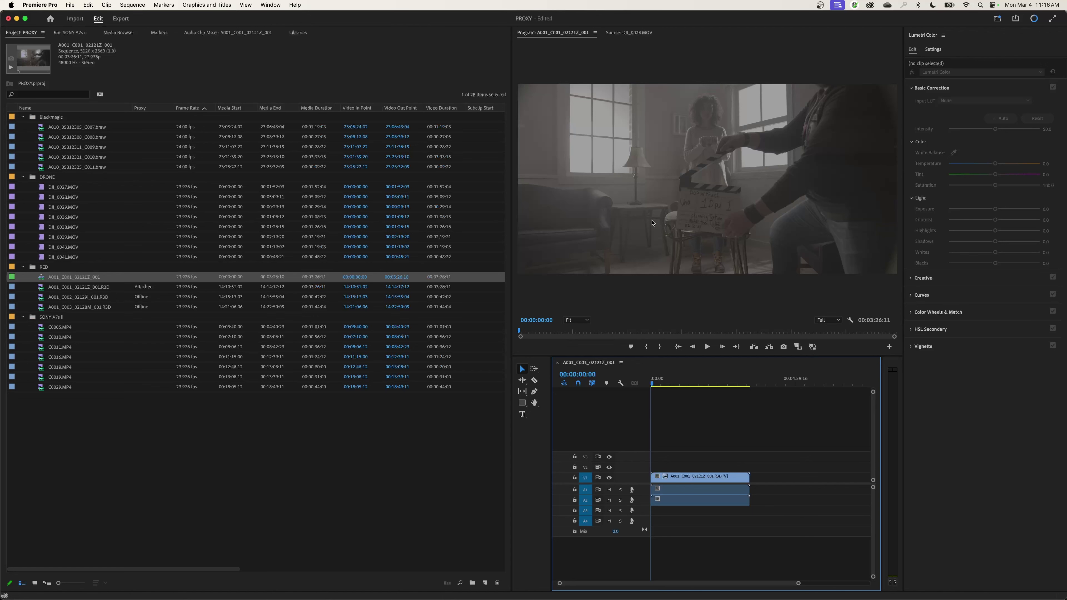
pyautogui.moveTo(511, 334); pyautogui.dragTo(380, 334)
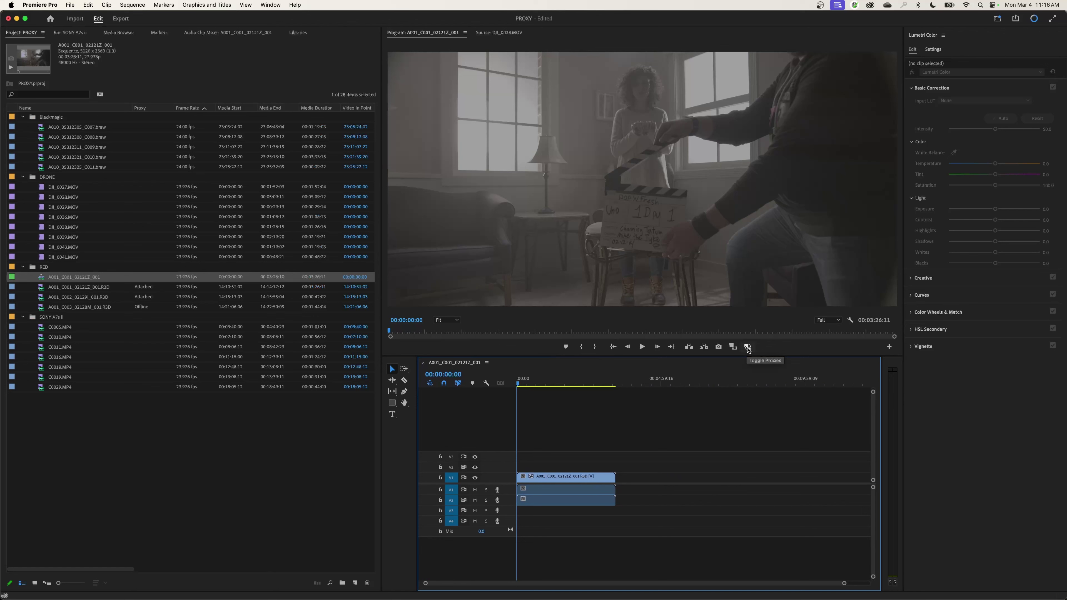
pyautogui.click(747, 347)
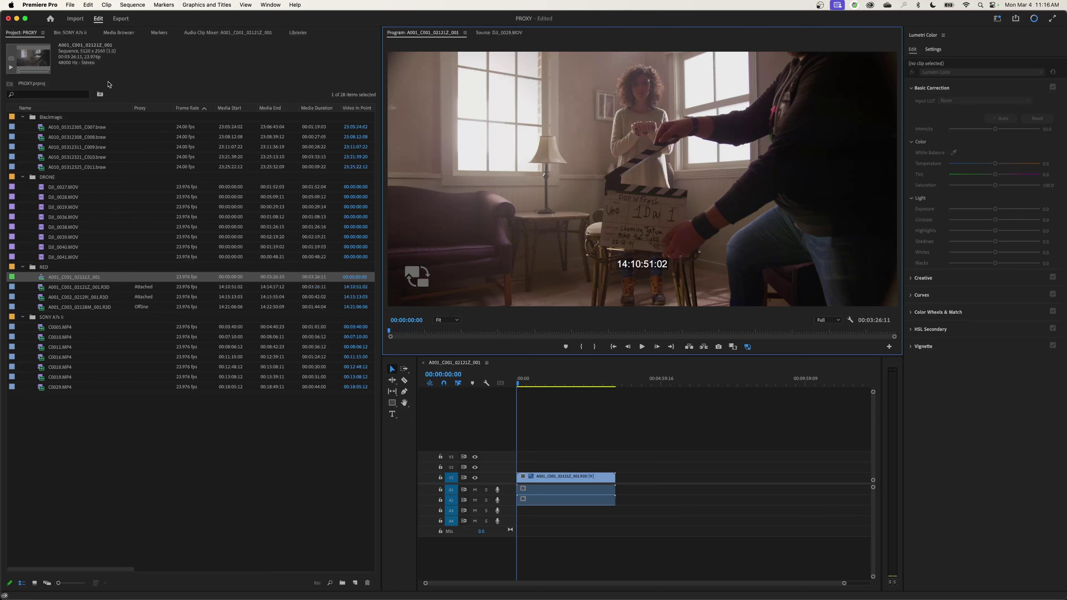
pyautogui.rightClick(67, 256)
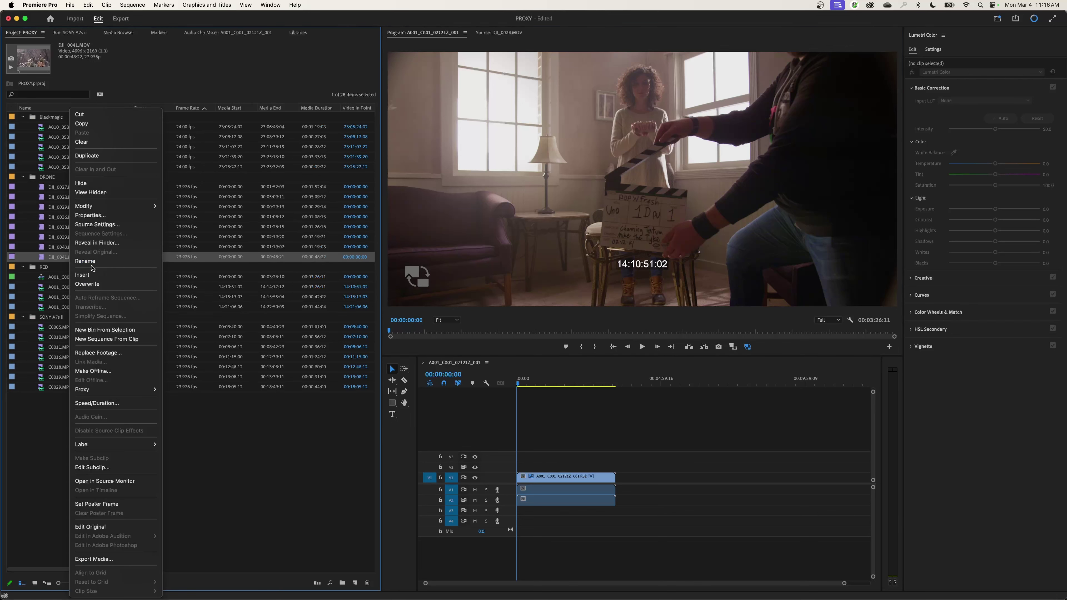
pyautogui.click(189, 433)
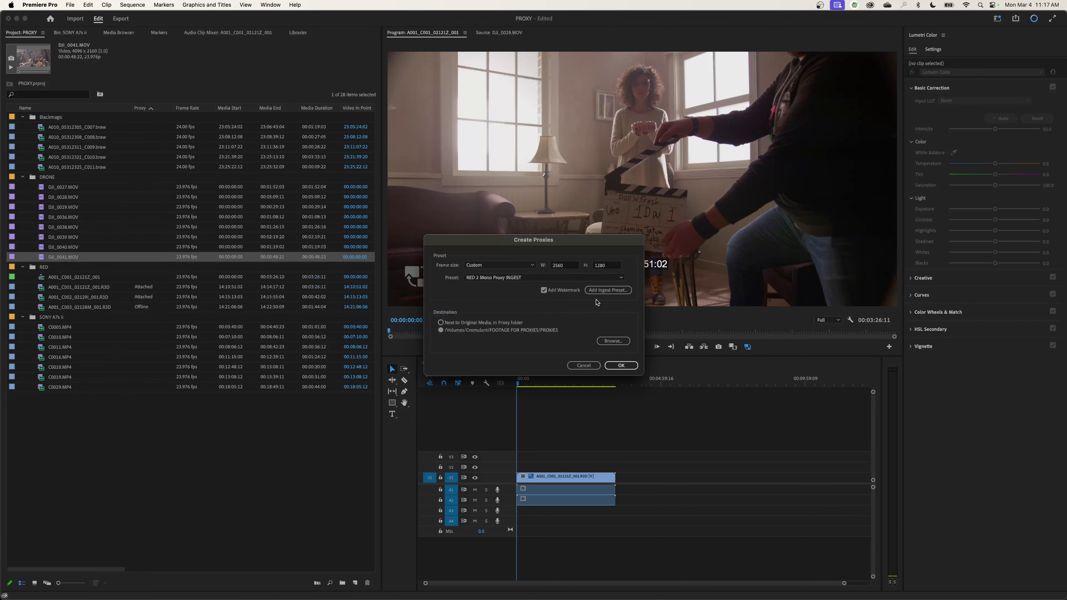
pyautogui.click(584, 365)
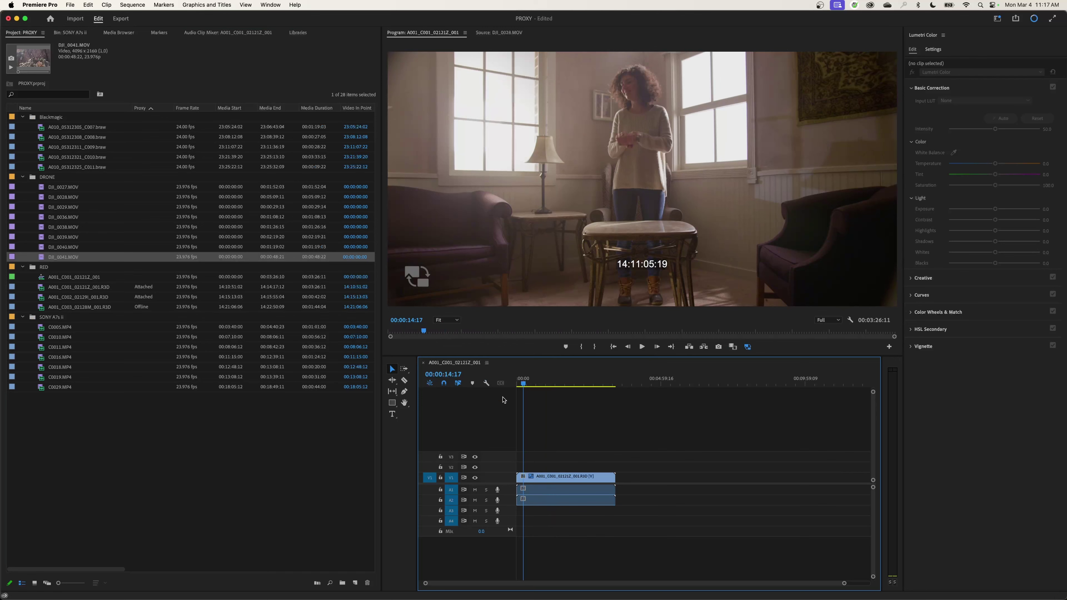
# Add the other two RED clips after the first one in the sequence and park the playhead at 00:04:04:03 over the second clip
pyautogui.moveTo(544, 381)
pyautogui.mouseDown()
pyautogui.moveTo(605, 381)
pyautogui.moveTo(537, 394)
pyautogui.mouseUp()
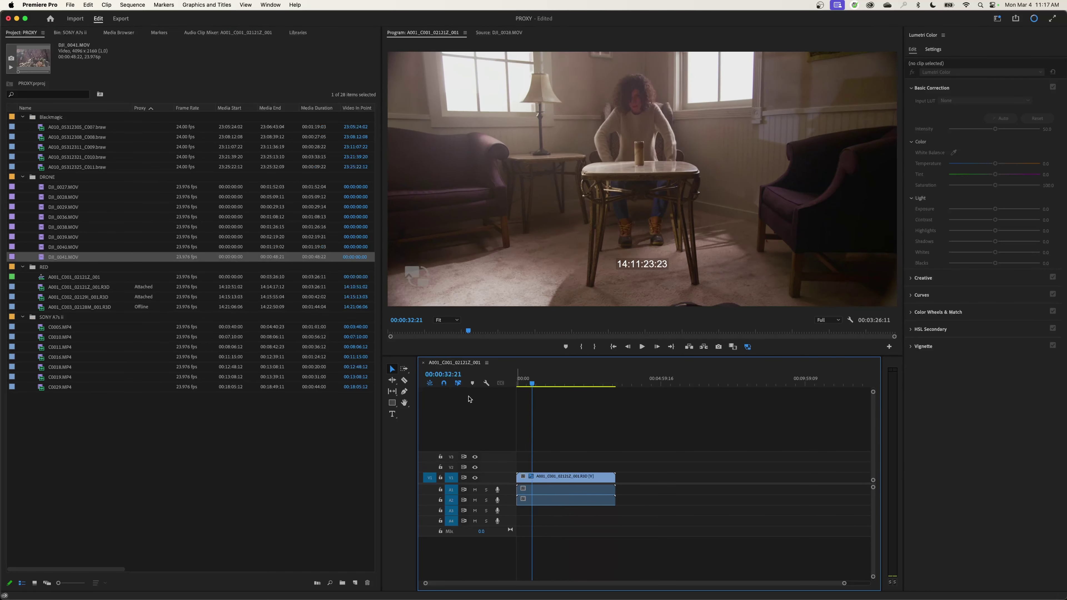
pyautogui.click(93, 299)
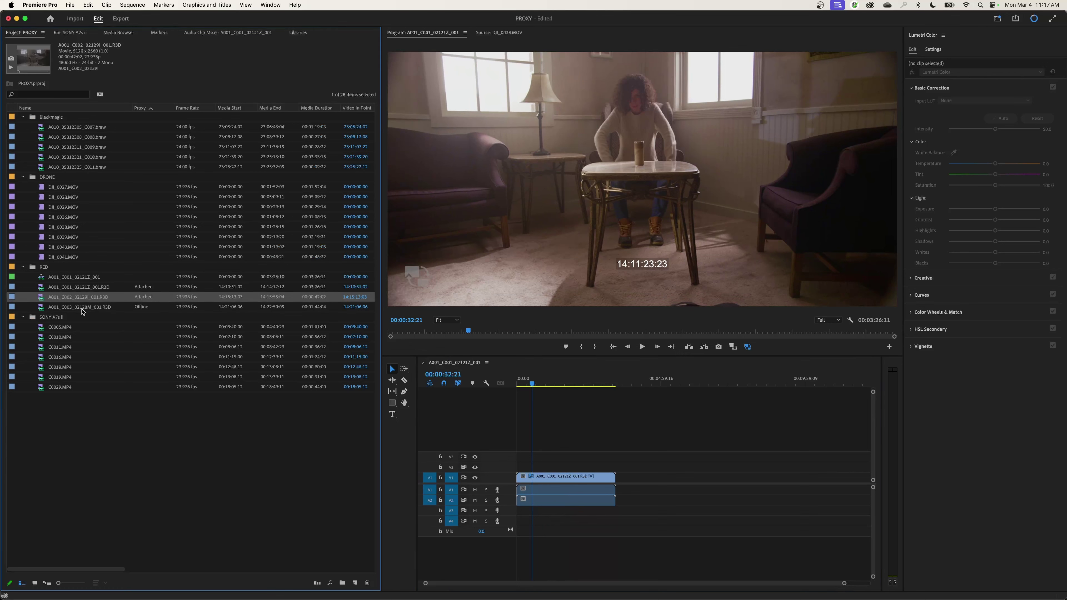
pyautogui.keyDown('shift'); pyautogui.click(69, 316); pyautogui.keyUp('shift')
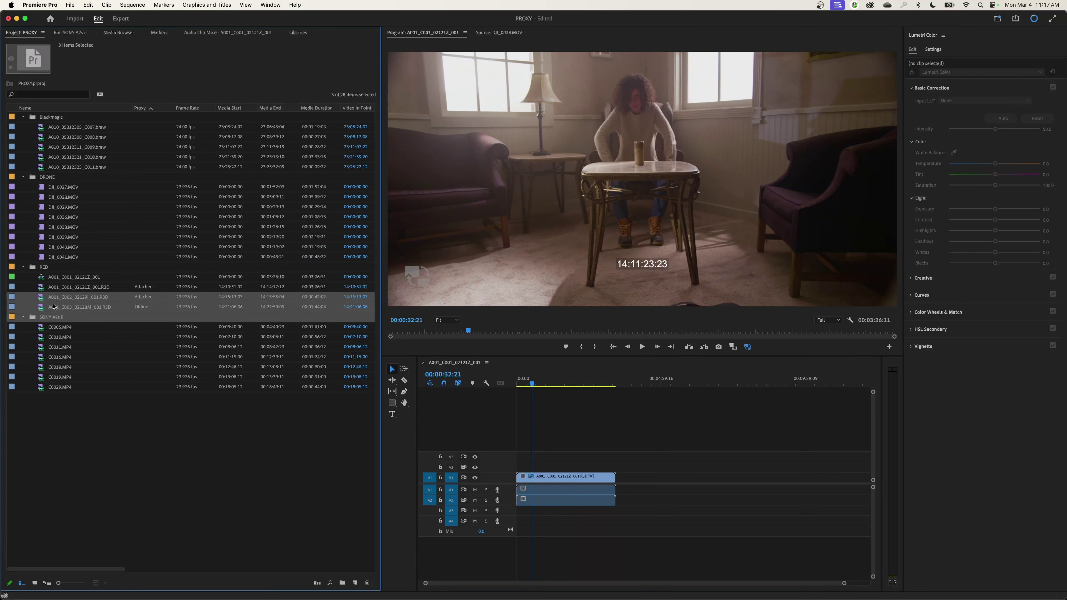
pyautogui.moveTo(54, 306); pyautogui.dragTo(658, 490)
pyautogui.click(635, 383)
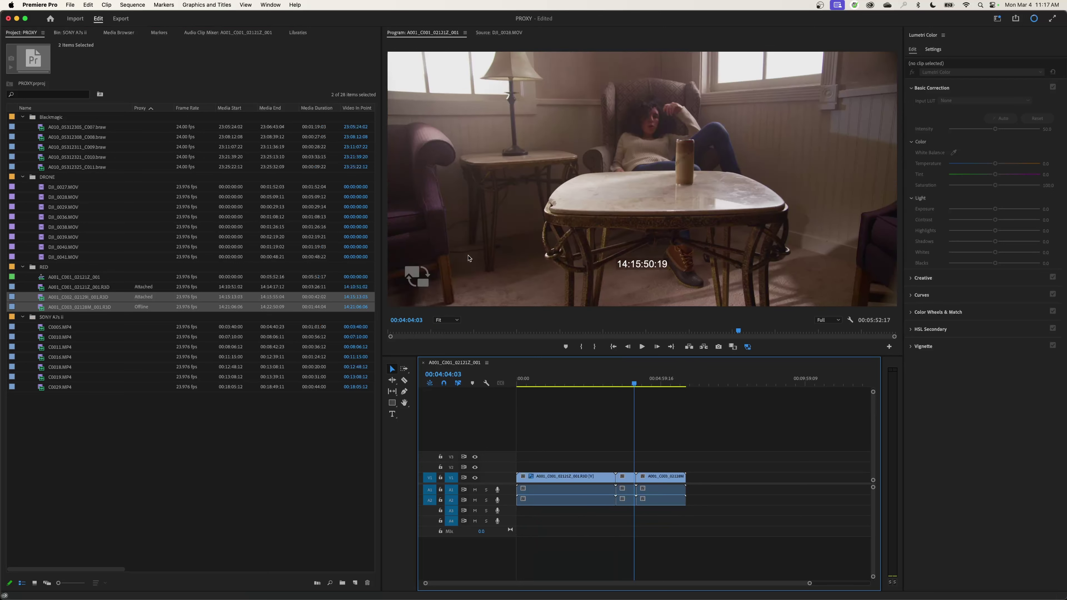
# Park the playhead over the third RED clip and compare its proxy and full-resolution image by toggling proxies off and on
pyautogui.click(667, 384)
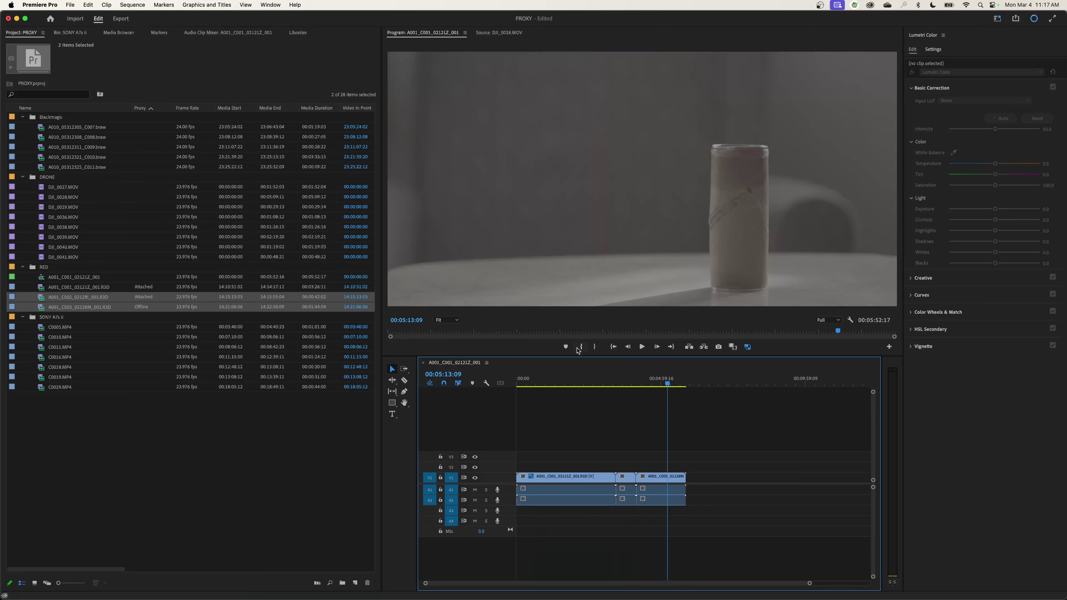
pyautogui.click(137, 309)
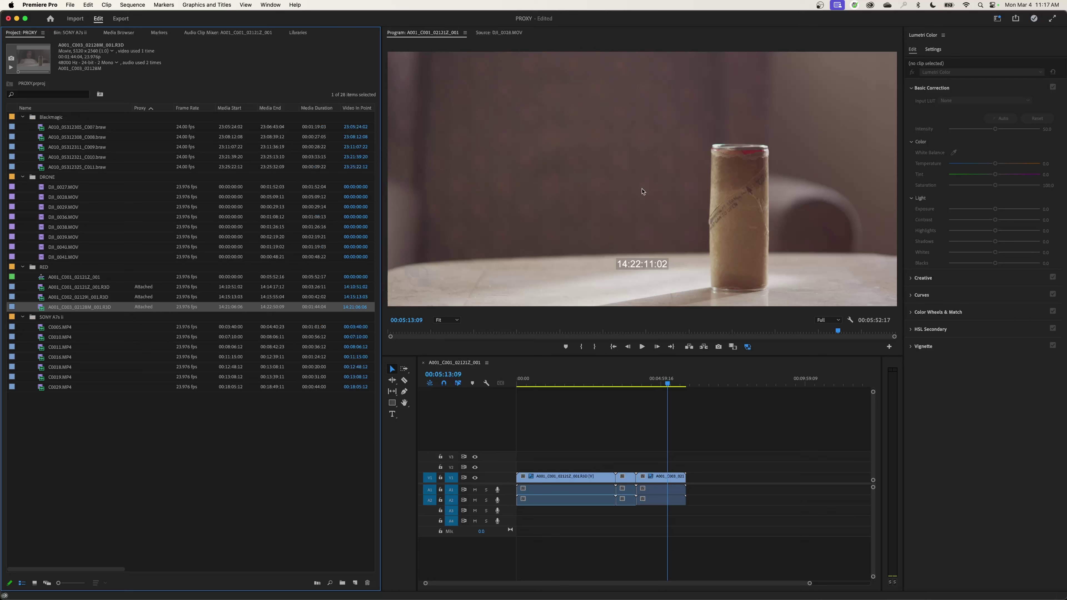
pyautogui.click(749, 347)
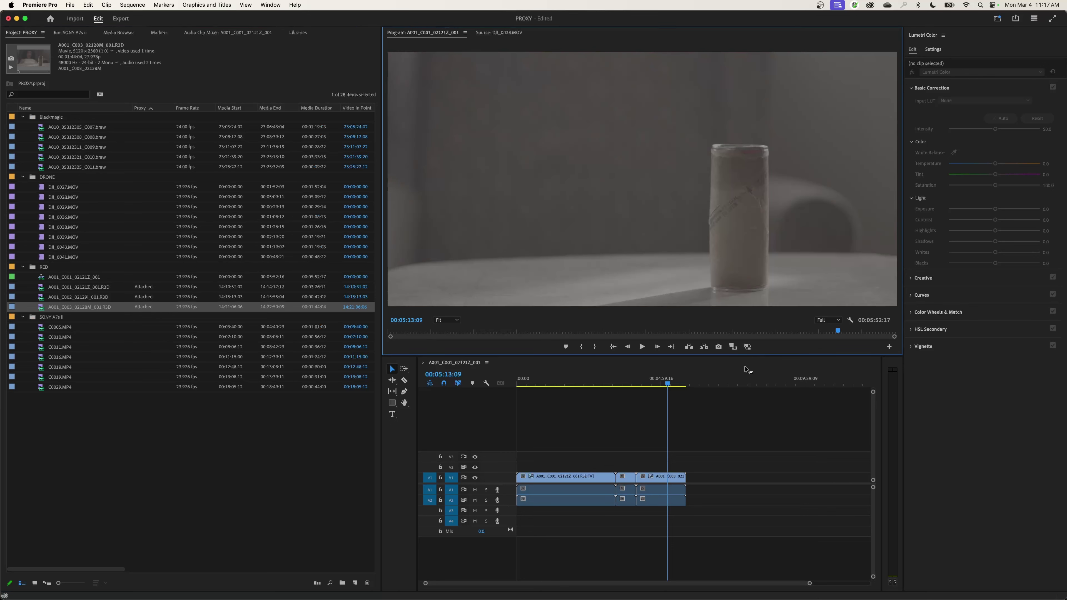
pyautogui.click(748, 347)
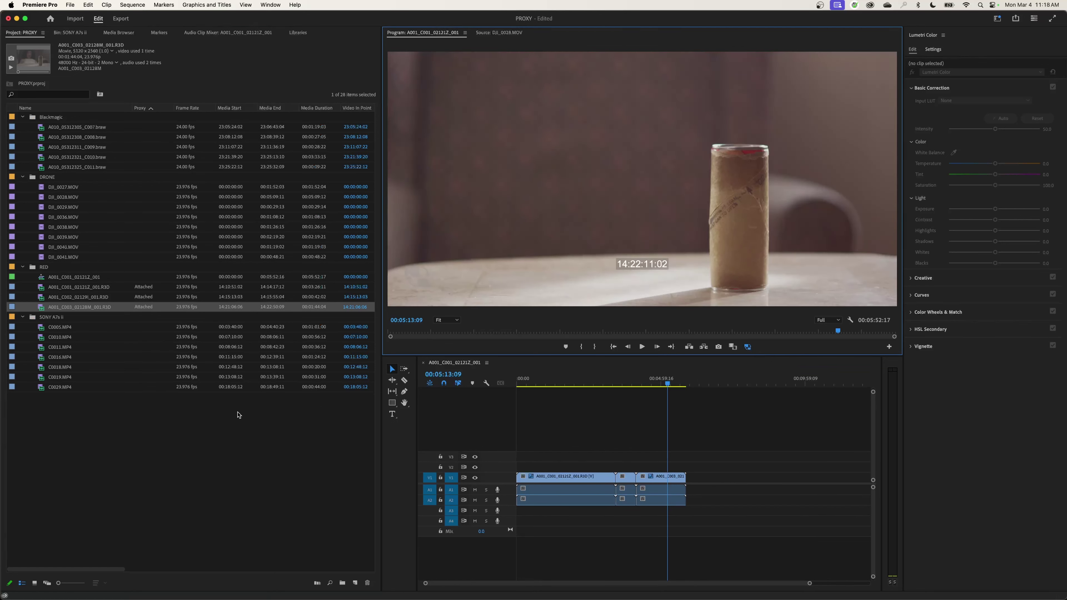
pyautogui.click(173, 416)
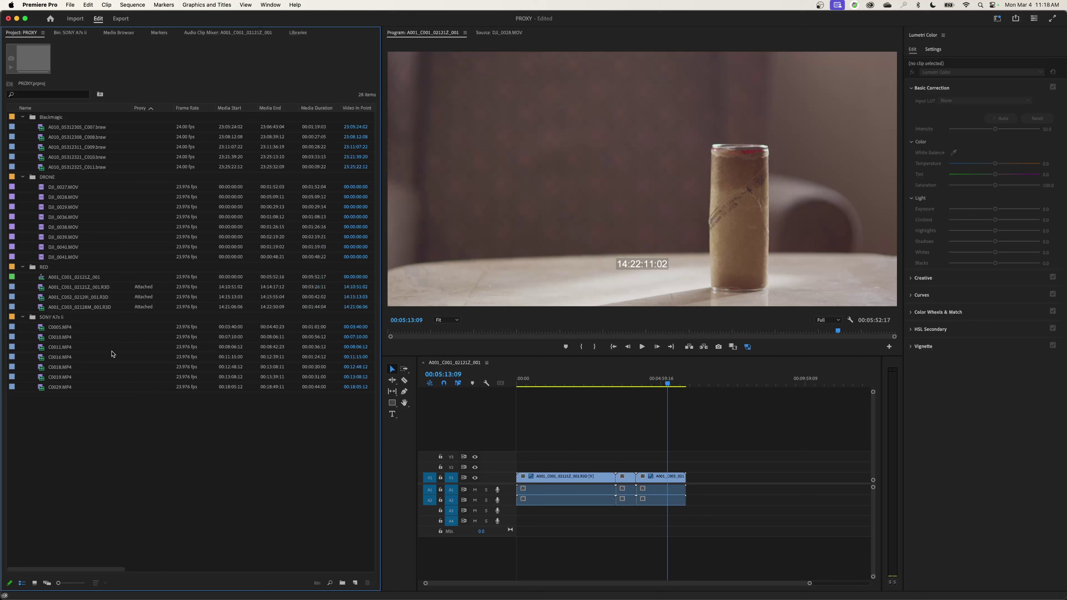
pyautogui.click(748, 347)
# Switch to Finder, import A001_C001_02121Z_001_Proxy.mov from the PROXIES folder into the project and return to Premiere Pro
pyautogui.press('super+Tab')
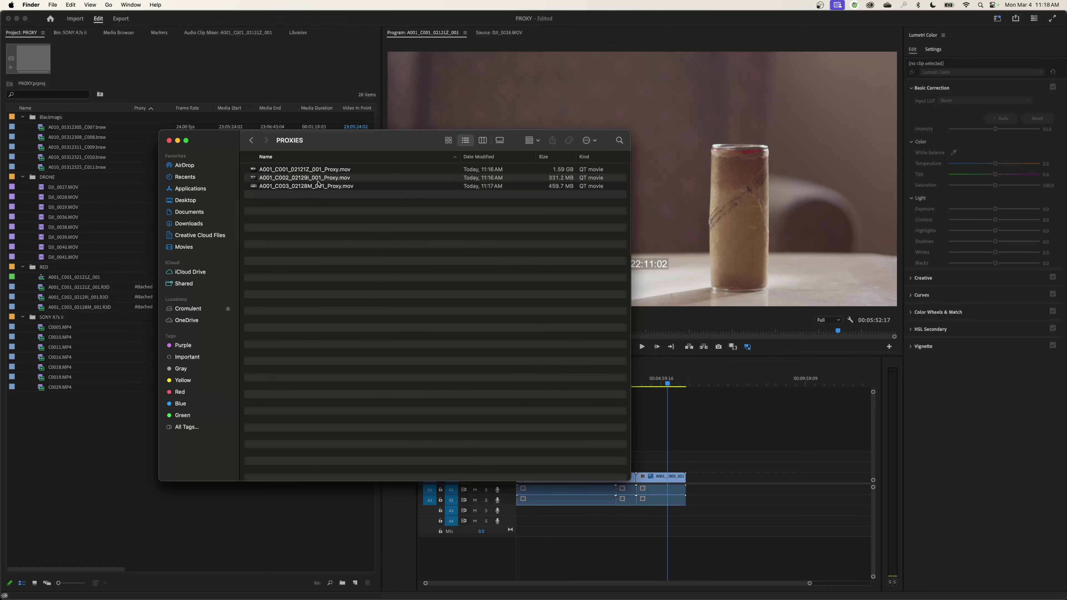
pyautogui.click(321, 170)
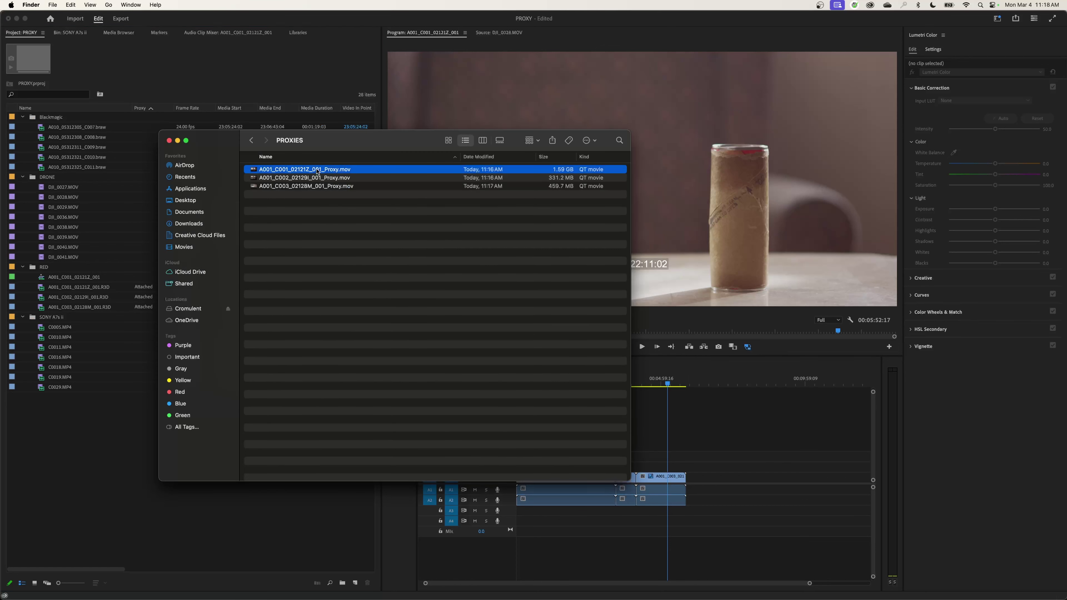
pyautogui.moveTo(317, 171); pyautogui.dragTo(73, 458)
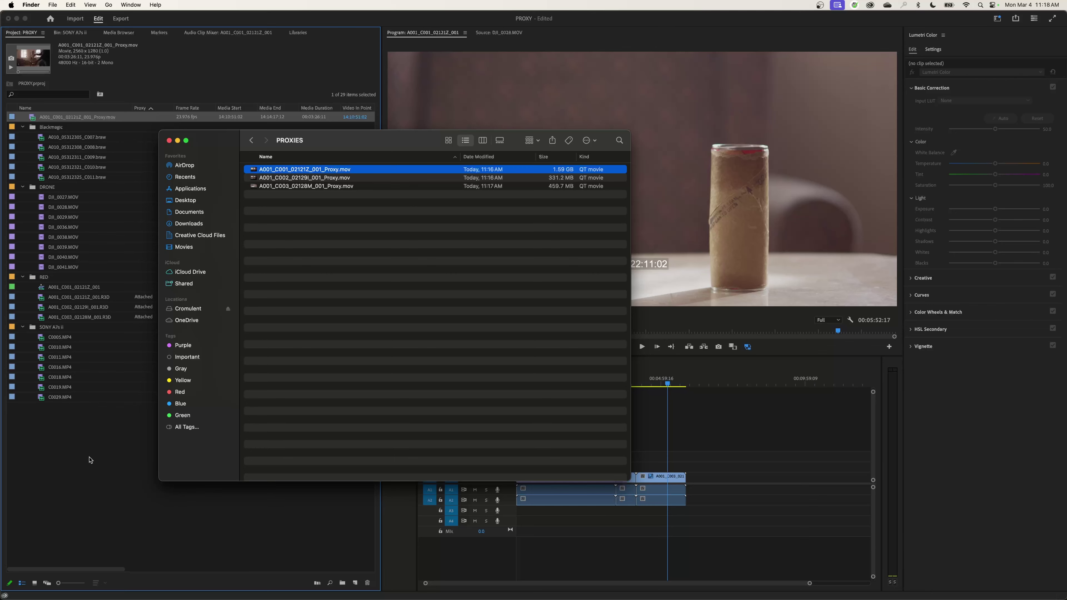
pyautogui.press('super+Tab')
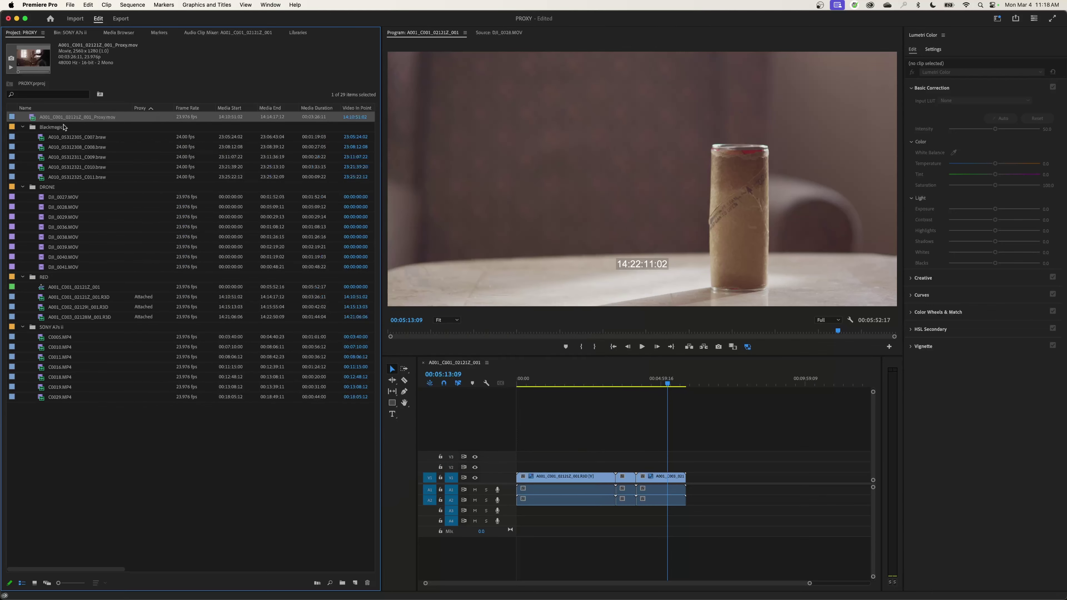
# Collapse the four footage bins and delete the imported proxy movie from the project
pyautogui.click(23, 127)
pyautogui.click(23, 137)
pyautogui.click(22, 146)
pyautogui.click(23, 157)
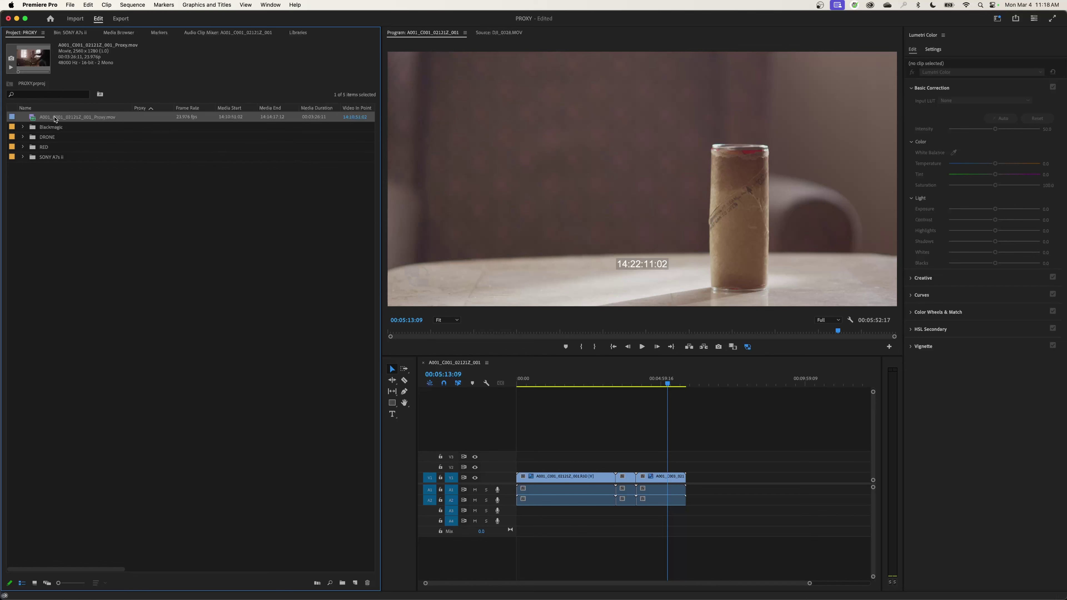
pyautogui.press('BackSpace')
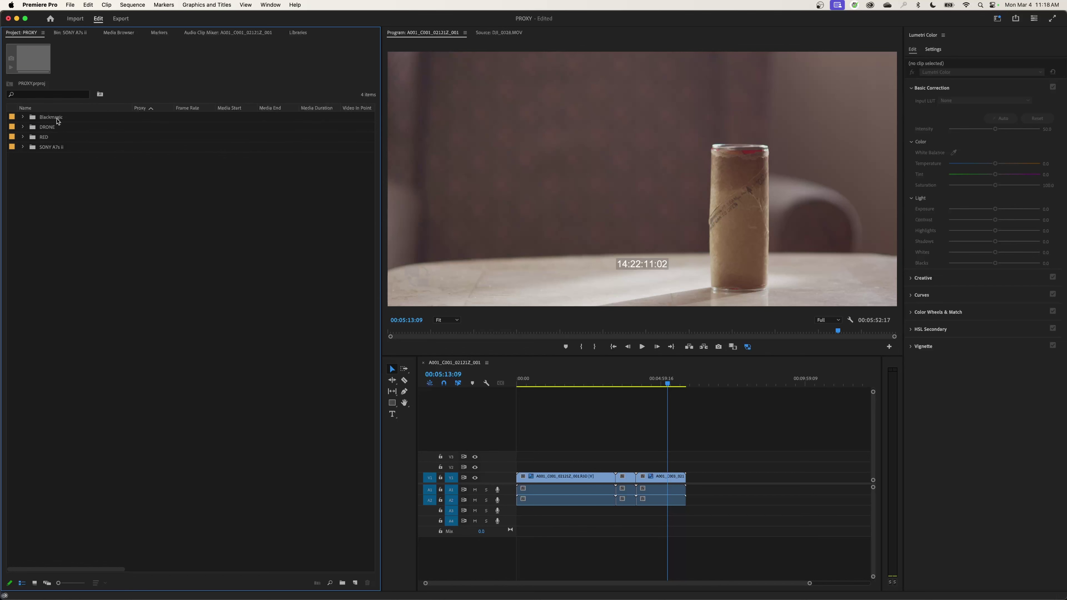
# Expand the RED, Blackmagic, DRONE and Sony bins and examine the details of the Blackmagic and drone clips
pyautogui.click(22, 137)
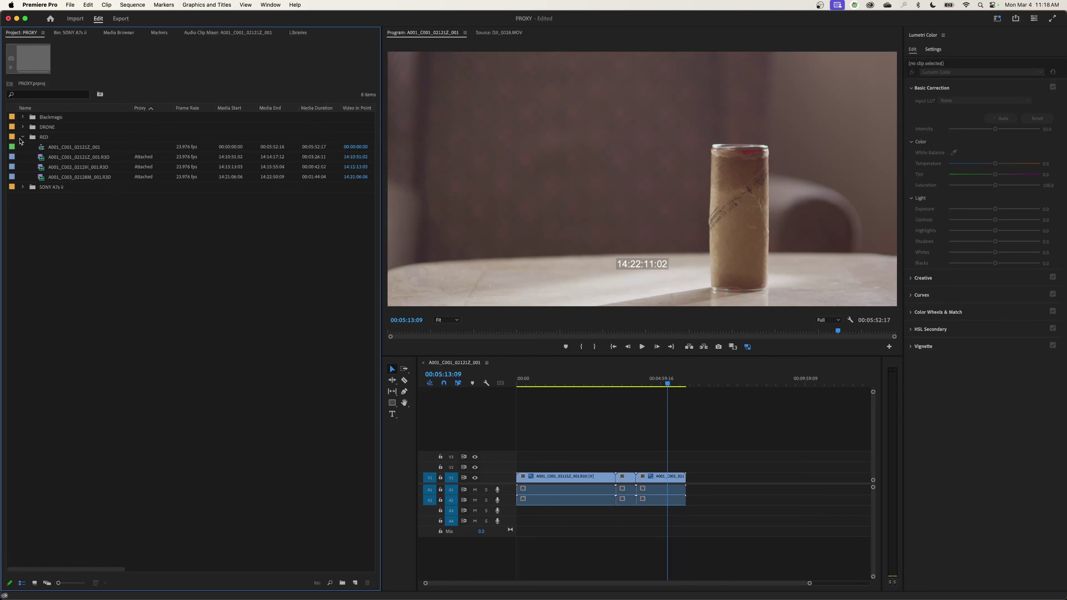
pyautogui.click(23, 117)
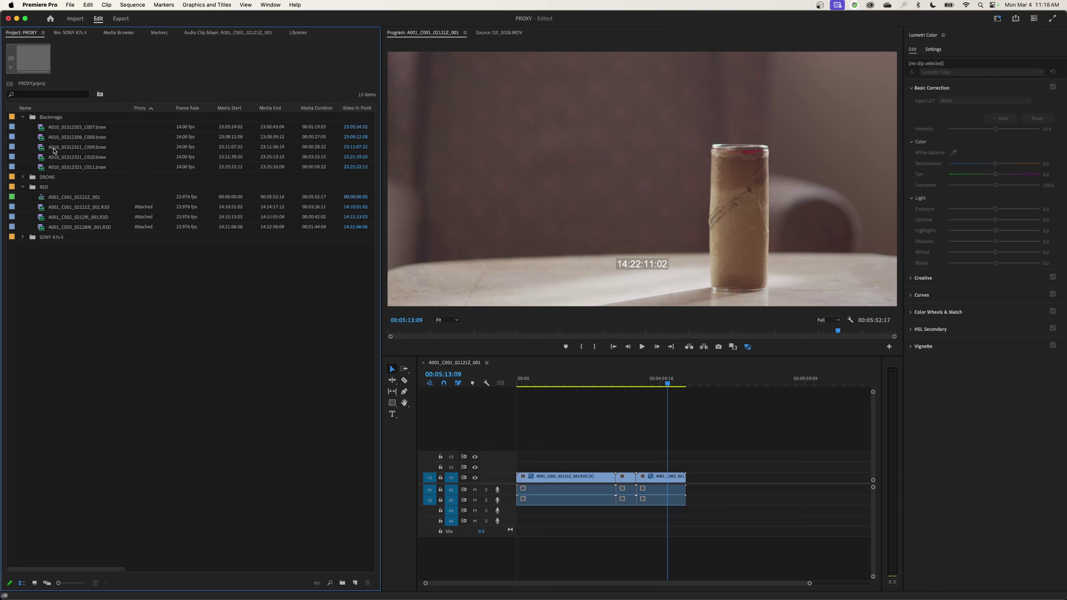
pyautogui.click(94, 127)
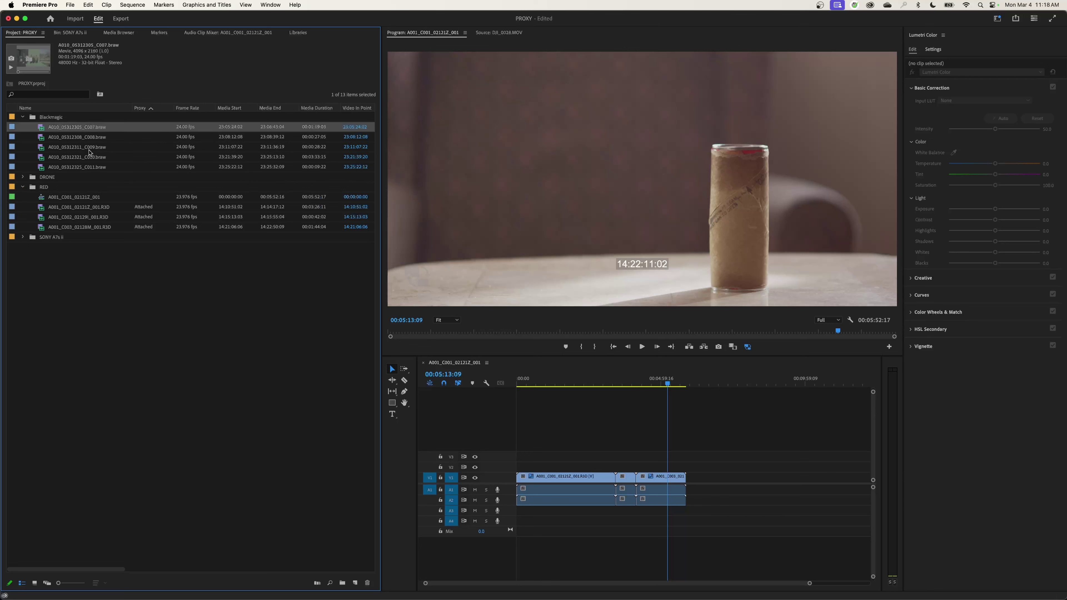
pyautogui.keyDown('shift'); pyautogui.click(96, 167); pyautogui.keyUp('shift')
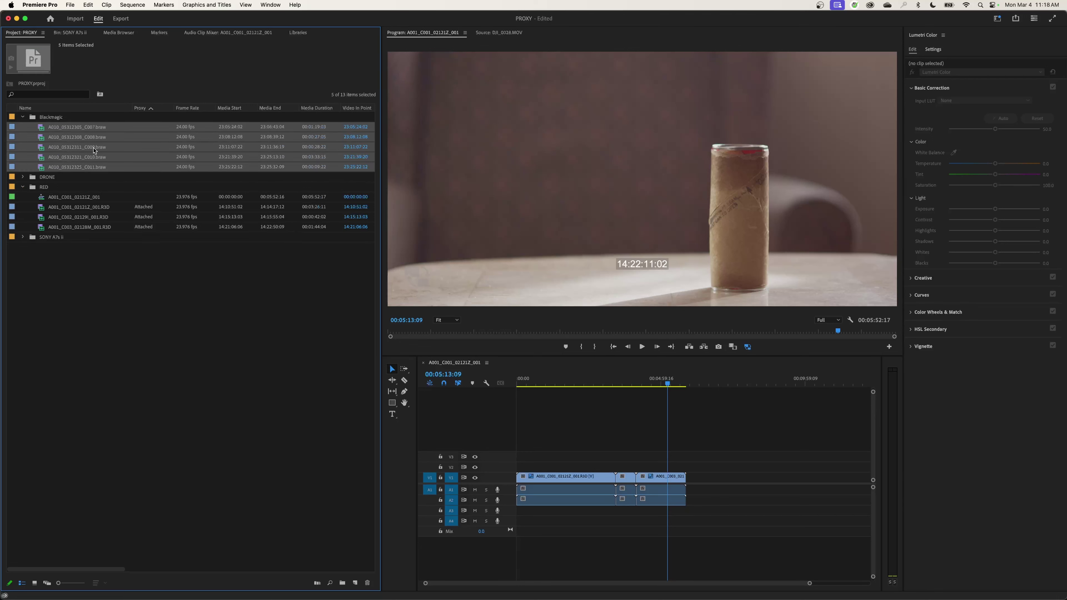
pyautogui.click(23, 177)
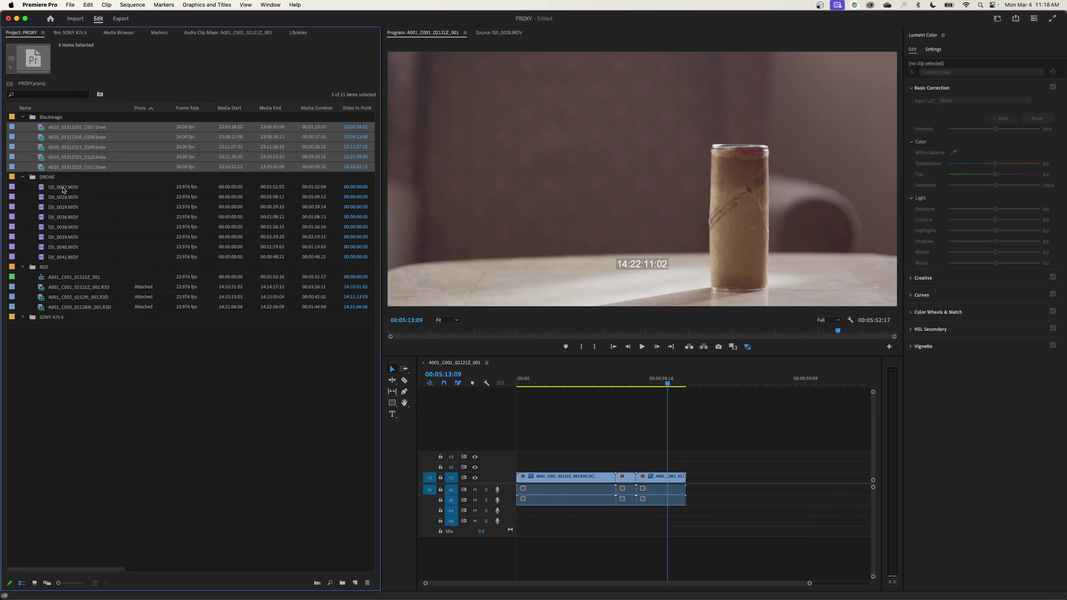
pyautogui.click(64, 188)
pyautogui.click(67, 257)
pyautogui.click(95, 168)
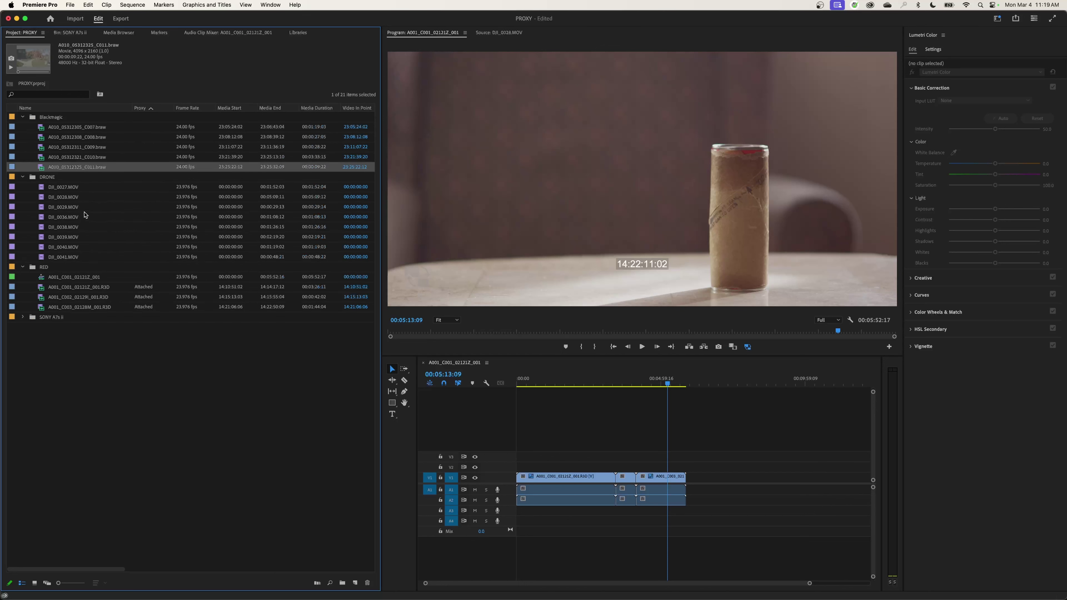
pyautogui.click(66, 208)
pyautogui.click(22, 318)
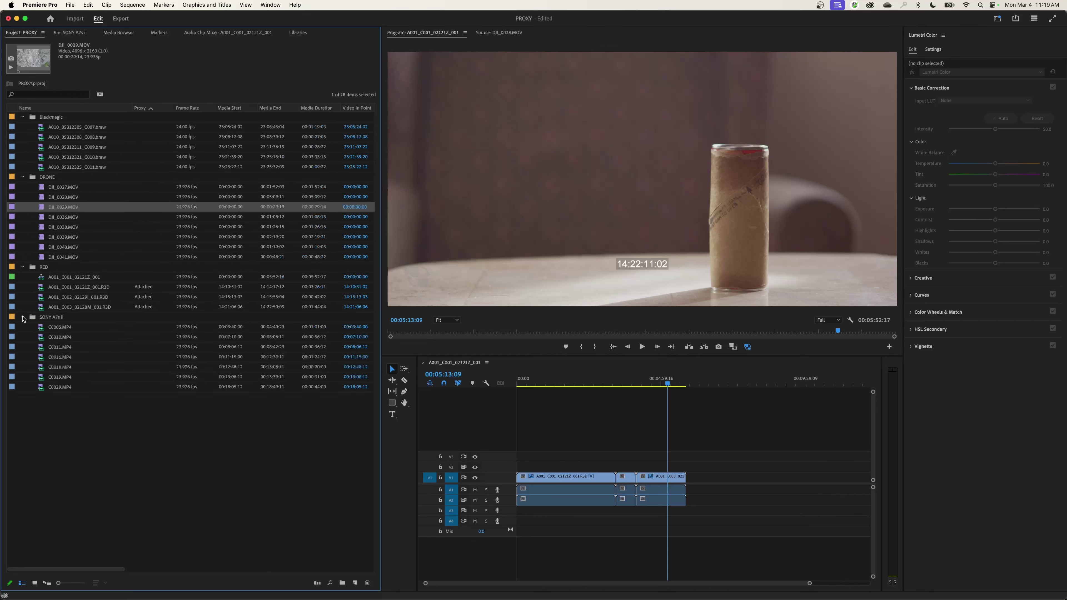
# Review the Create Proxies settings for the five Blackmagic clips and cancel without creating proxies
pyautogui.click(101, 128)
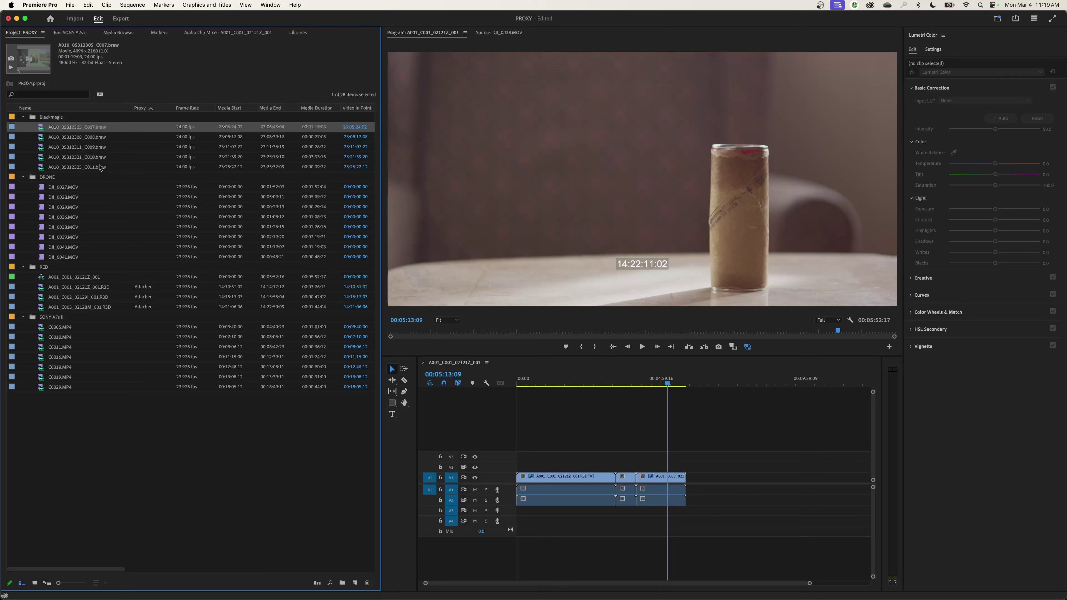
pyautogui.keyDown('shift'); pyautogui.click(97, 167); pyautogui.keyUp('shift')
pyautogui.rightClick(100, 141)
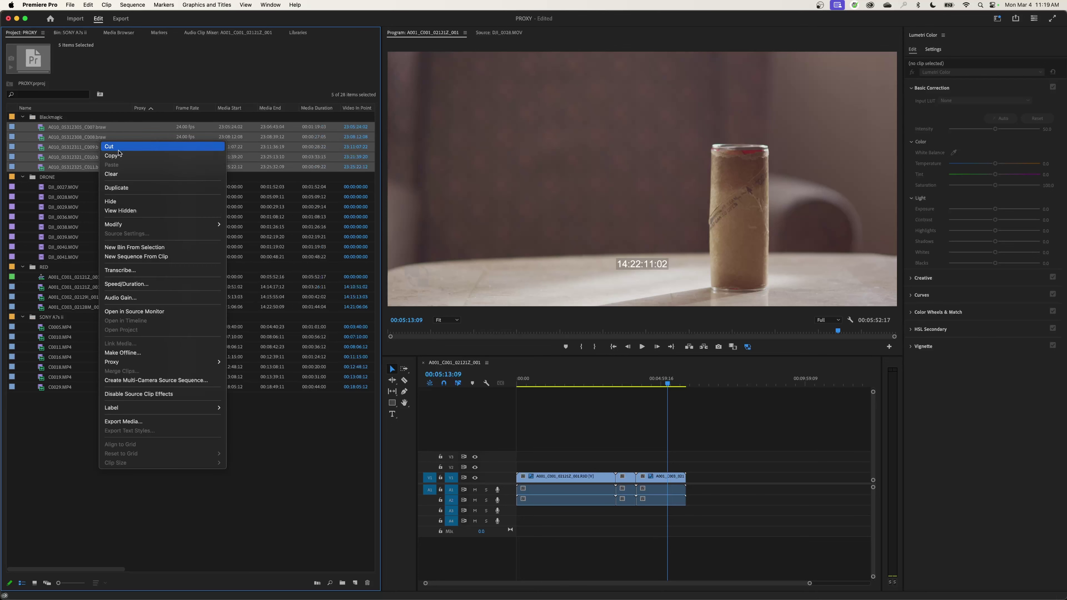
pyautogui.moveTo(185, 362)
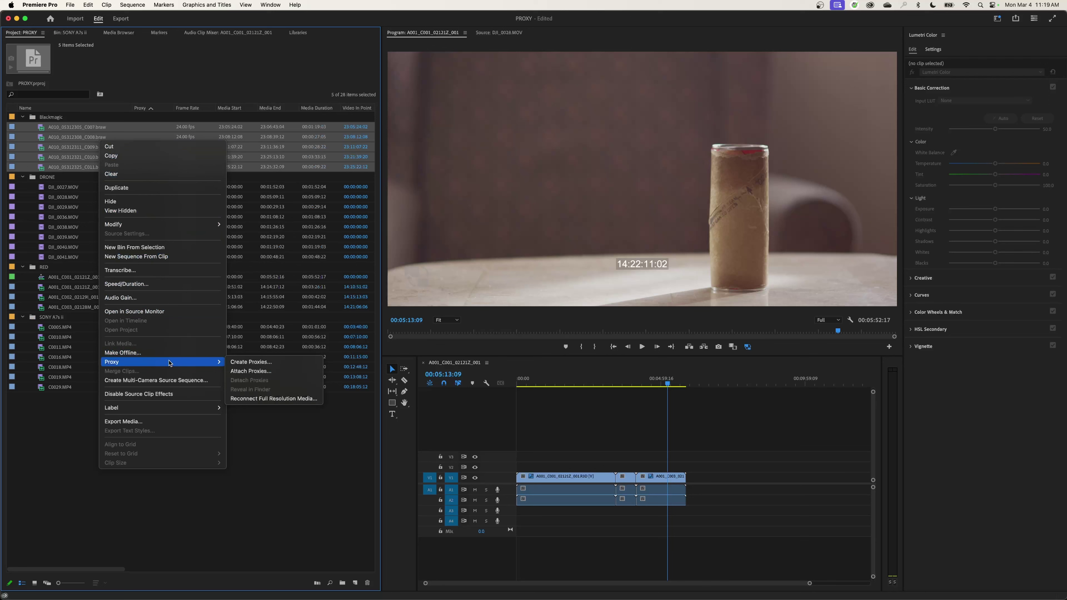
pyautogui.click(251, 363)
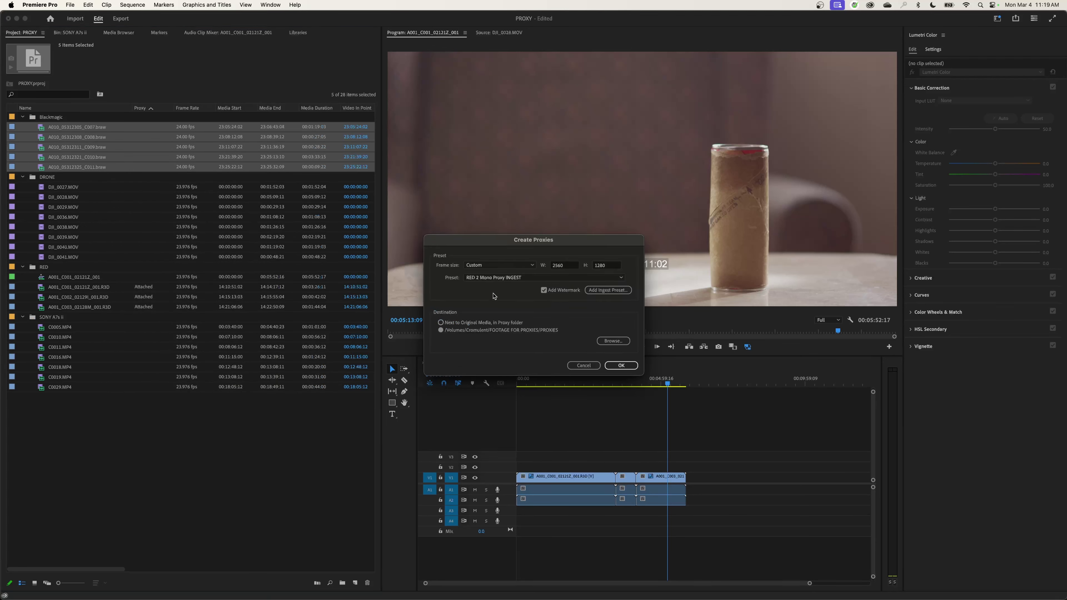
pyautogui.click(596, 366)
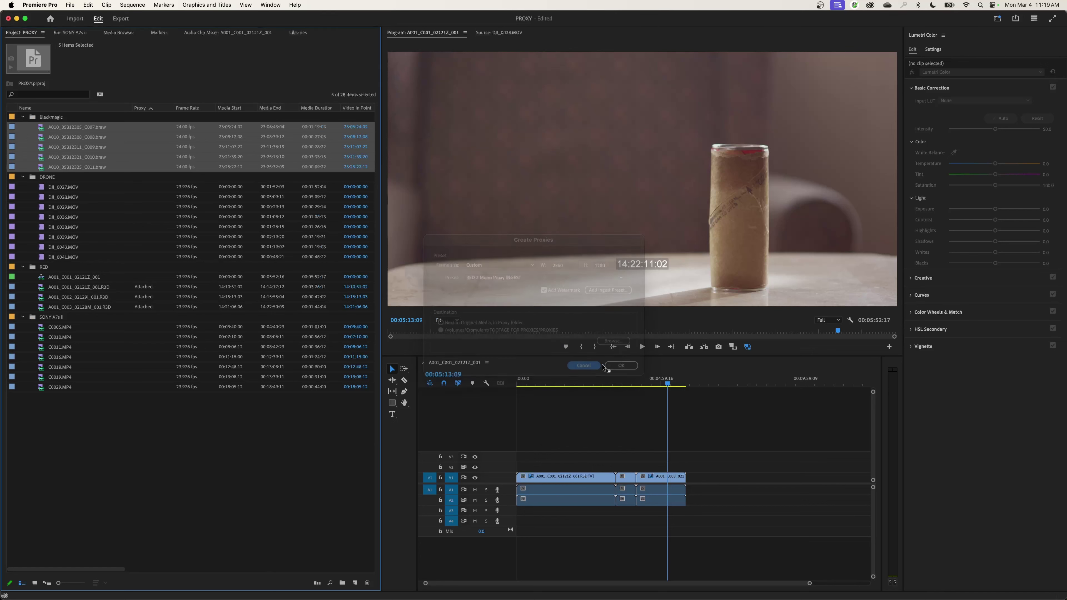
# Toggle proxies off and on over the third RED clip, park the playhead at 00:01:55:03 and switch proxies off
pyautogui.click(748, 347)
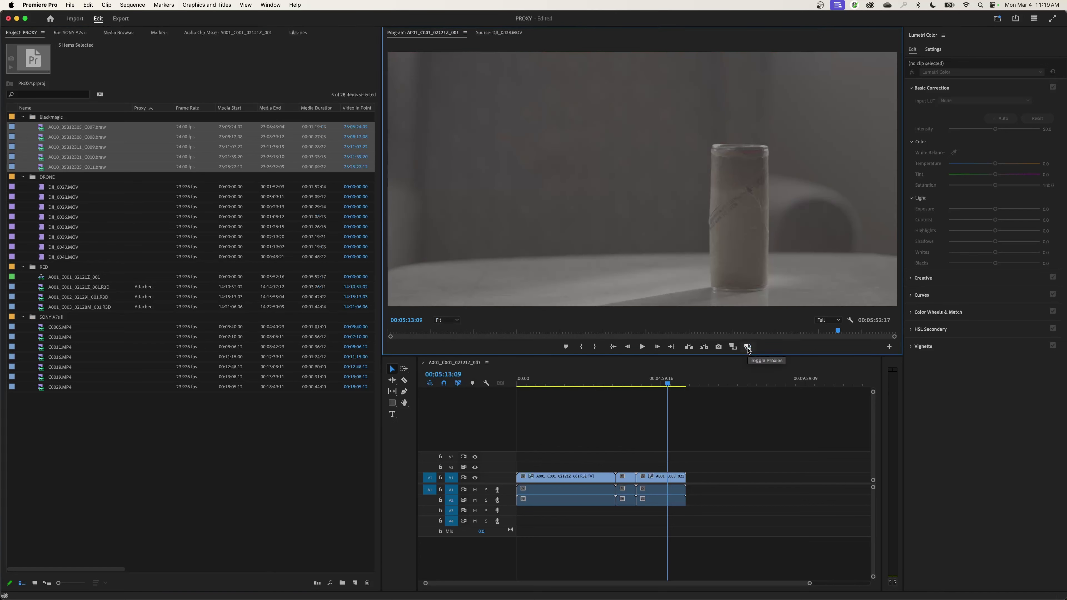
pyautogui.click(748, 347)
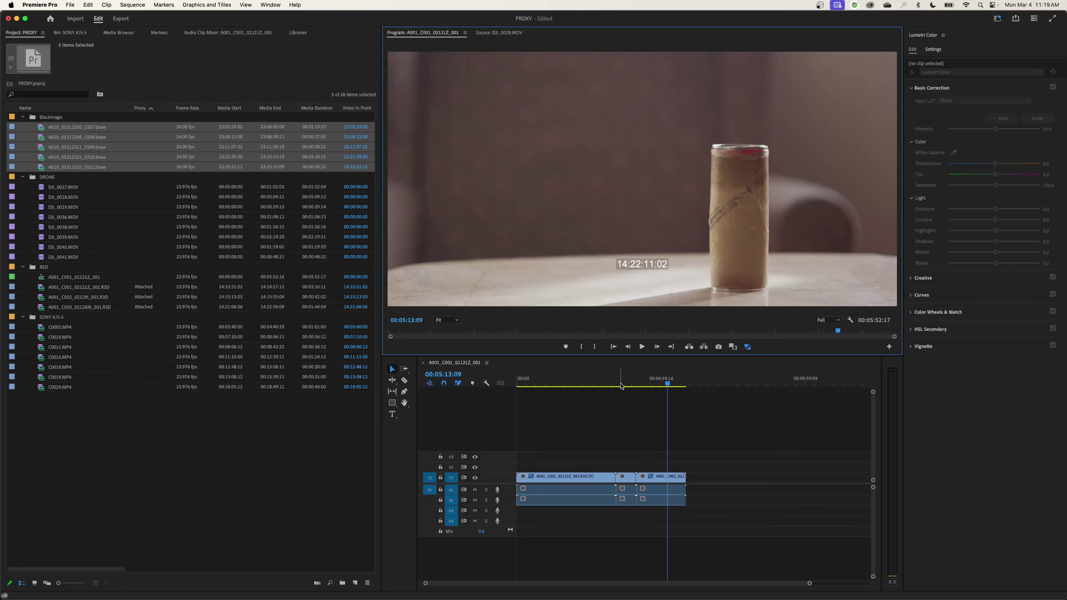
pyautogui.click(573, 384)
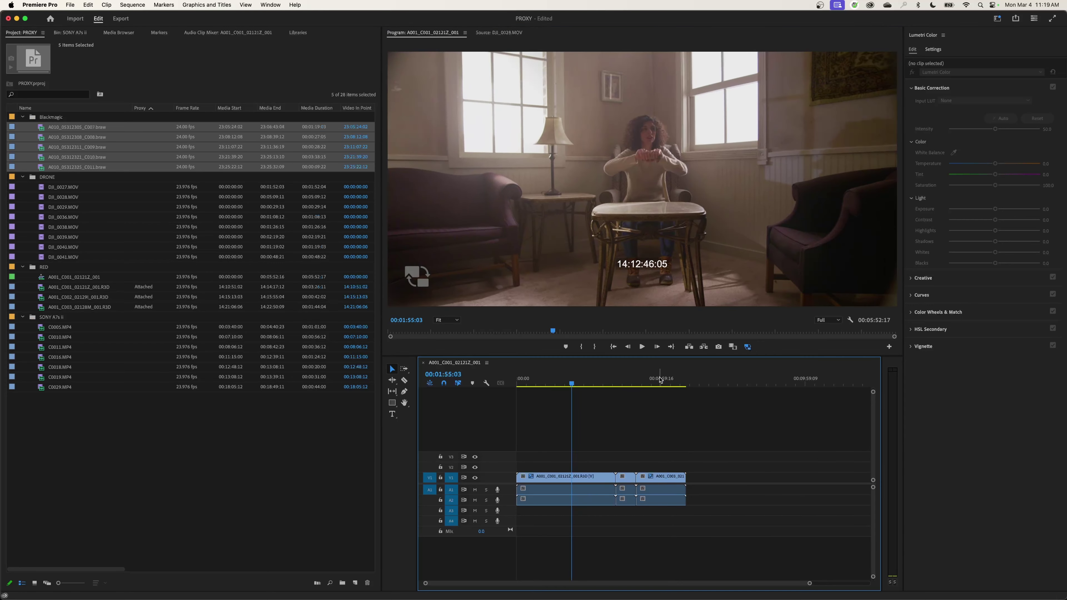
pyautogui.click(747, 347)
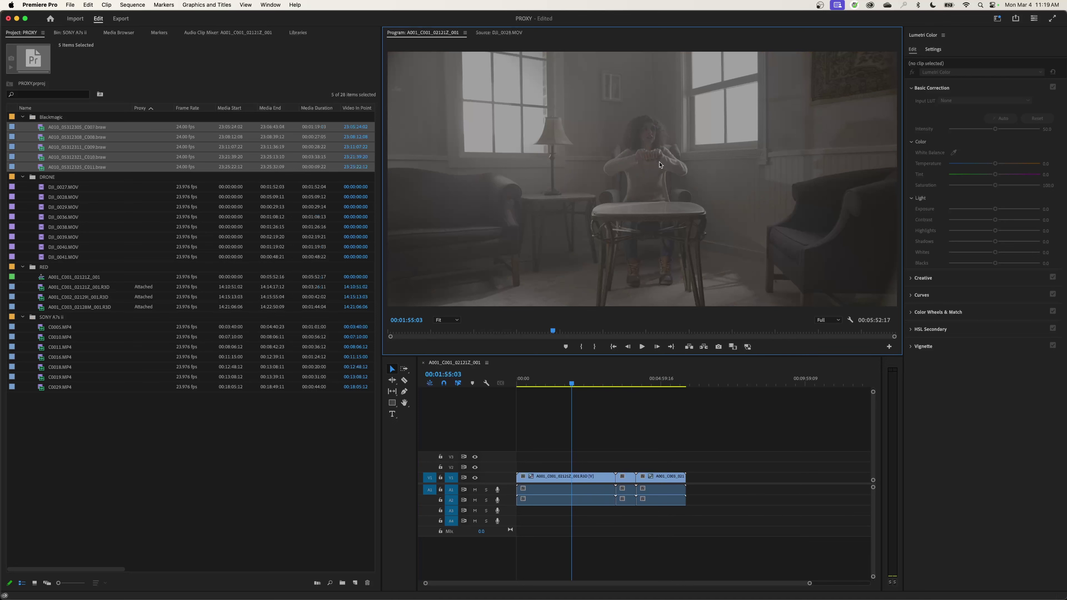
# View the Blackmagic clip A010_05312325_C011.braw in the source monitor and create a new sequence from it
pyautogui.click(219, 452)
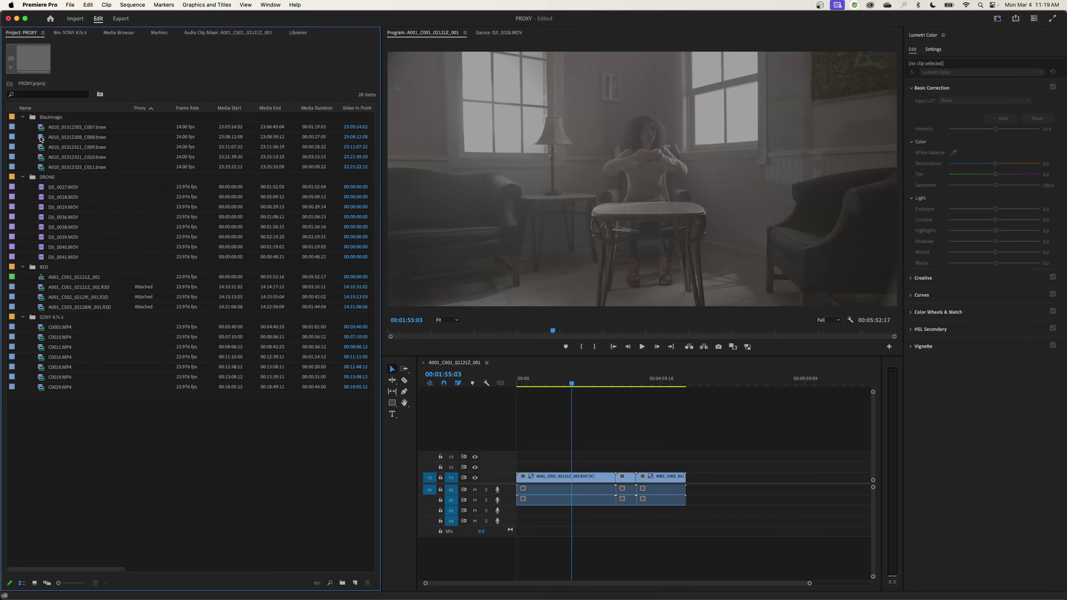
pyautogui.click(87, 128)
pyautogui.click(45, 167)
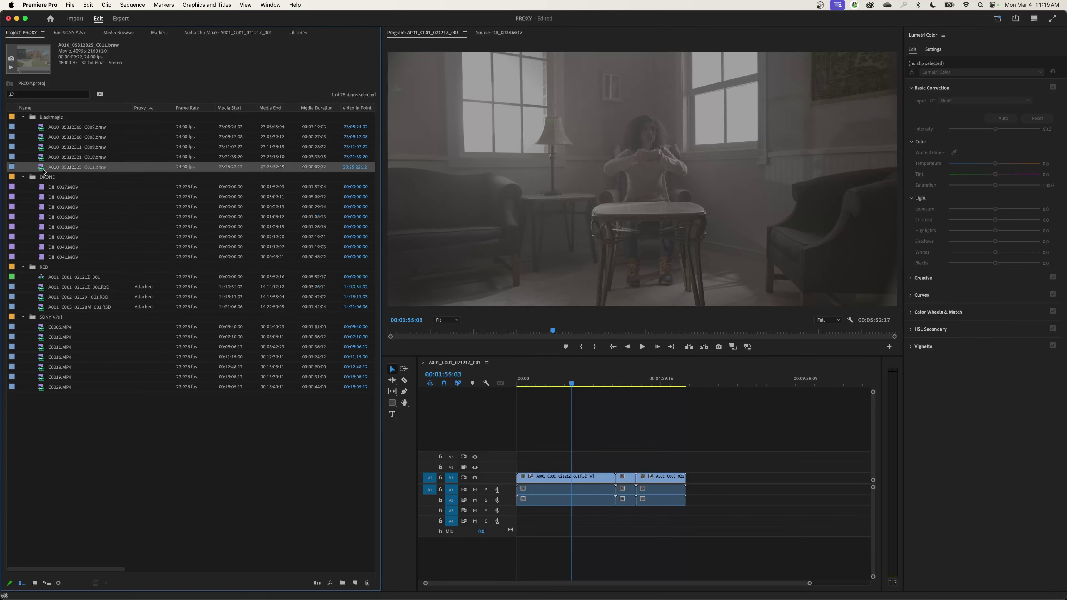
pyautogui.doubleClick(43, 168)
pyautogui.click(38, 170)
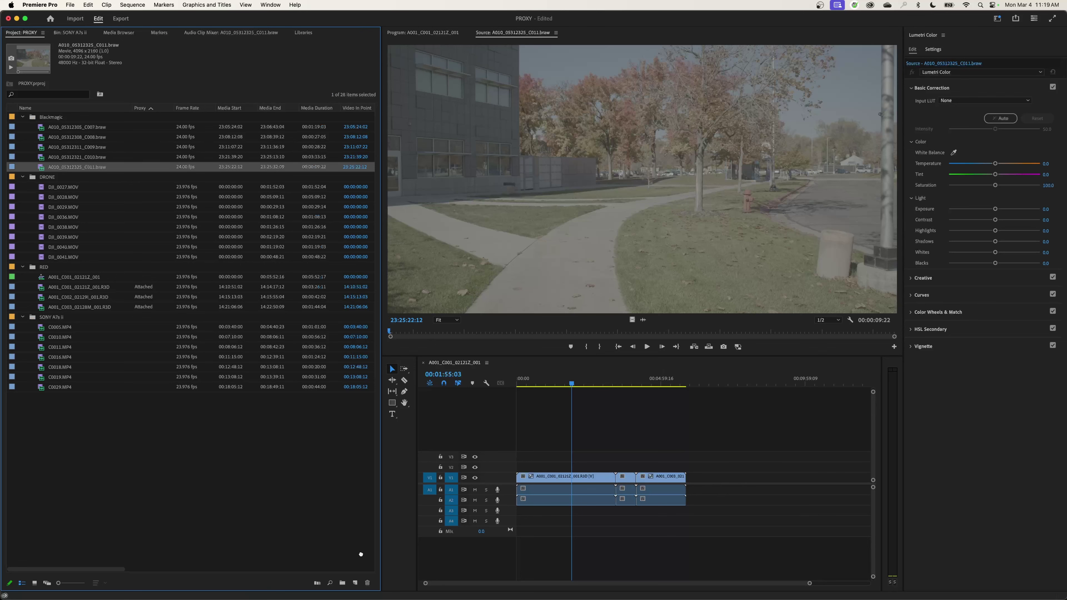
pyautogui.moveTo(362, 588); pyautogui.dragTo(354, 583)
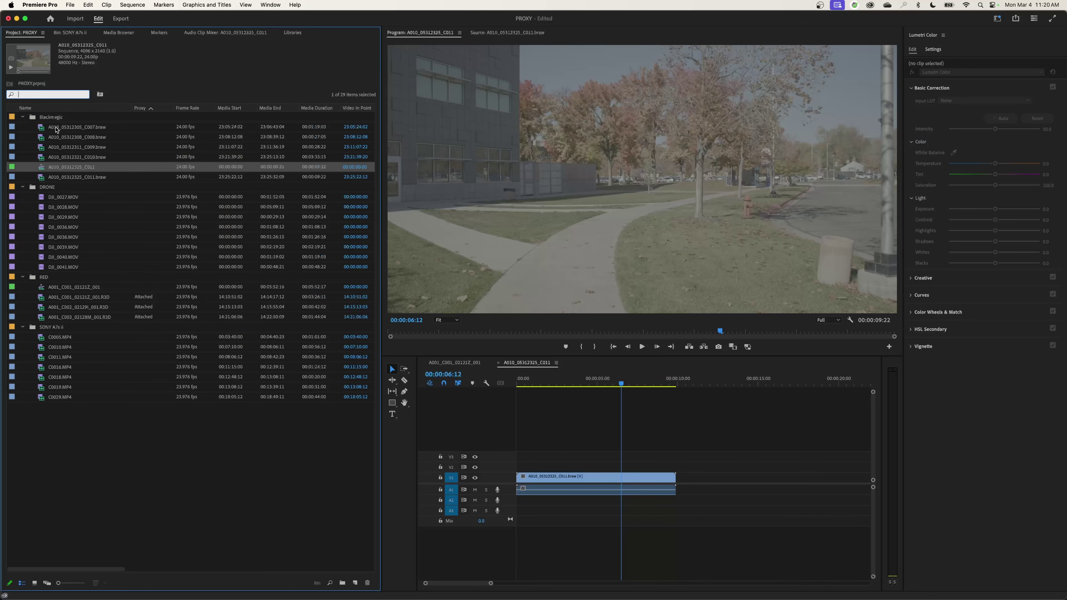
pyautogui.click(56, 128)
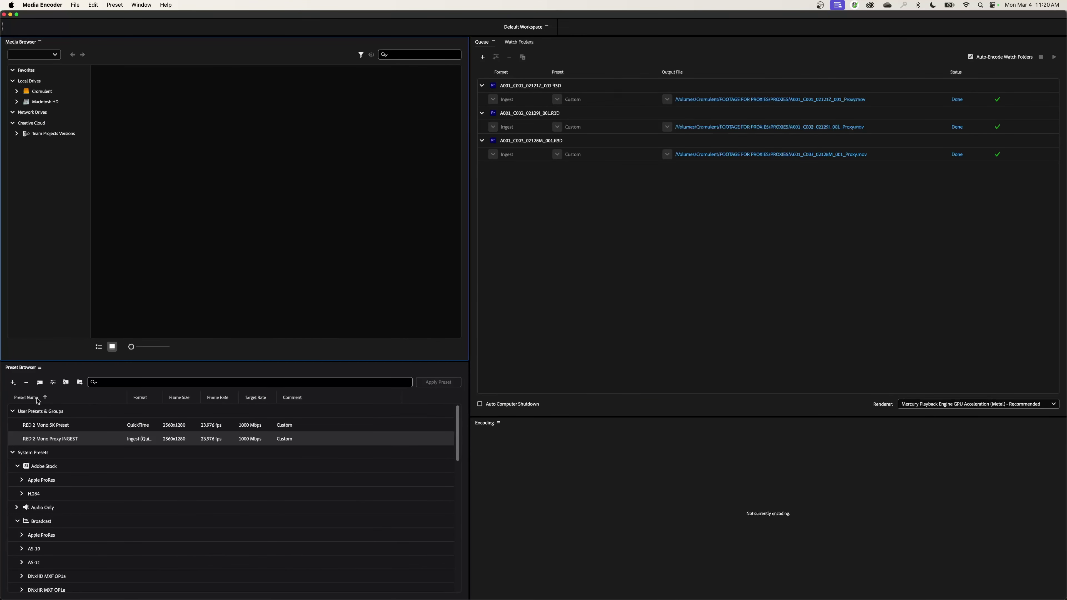
# Create an encoding preset named "Blackmagic Stereo with LUT Preset" based on Apple ProRes 422 Proxy and check its audio and video settings
pyautogui.click(12, 383)
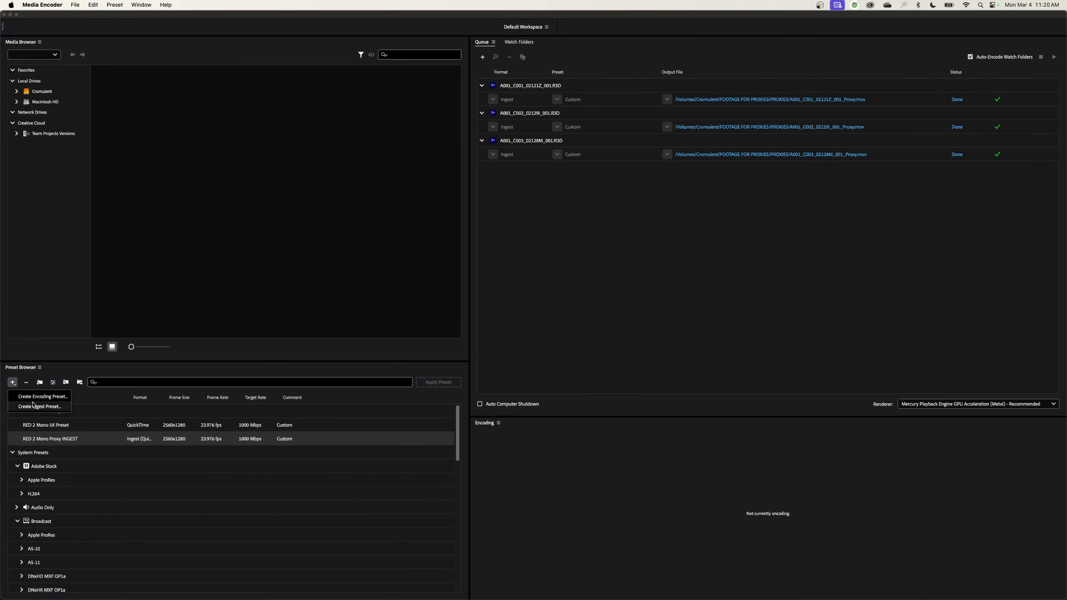
pyautogui.click(63, 399)
pyautogui.write('Blackmagic Stereo with LUT Preset')
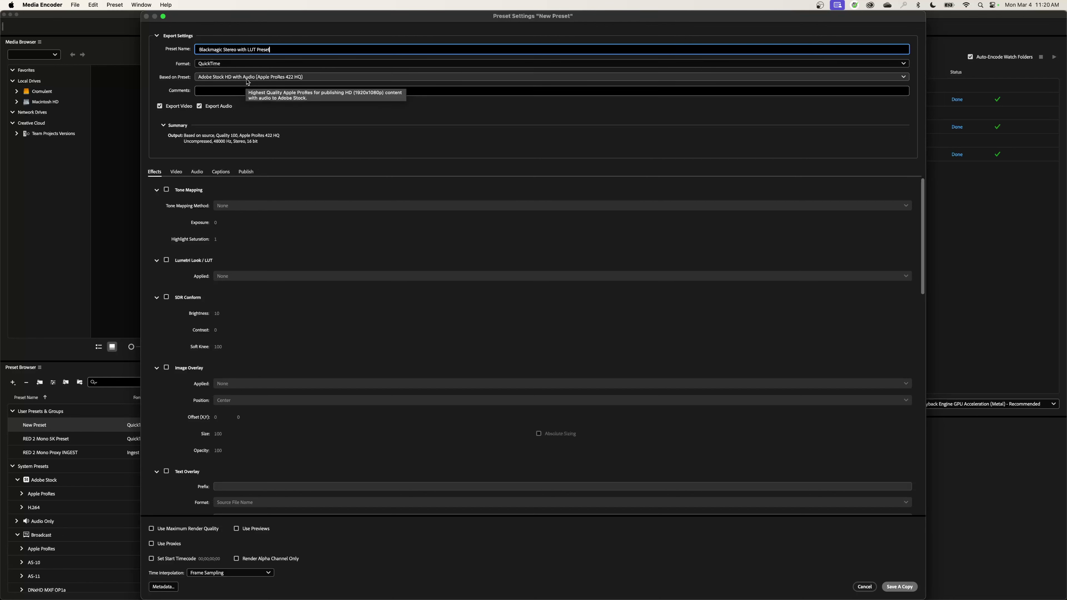
pyautogui.click(248, 77)
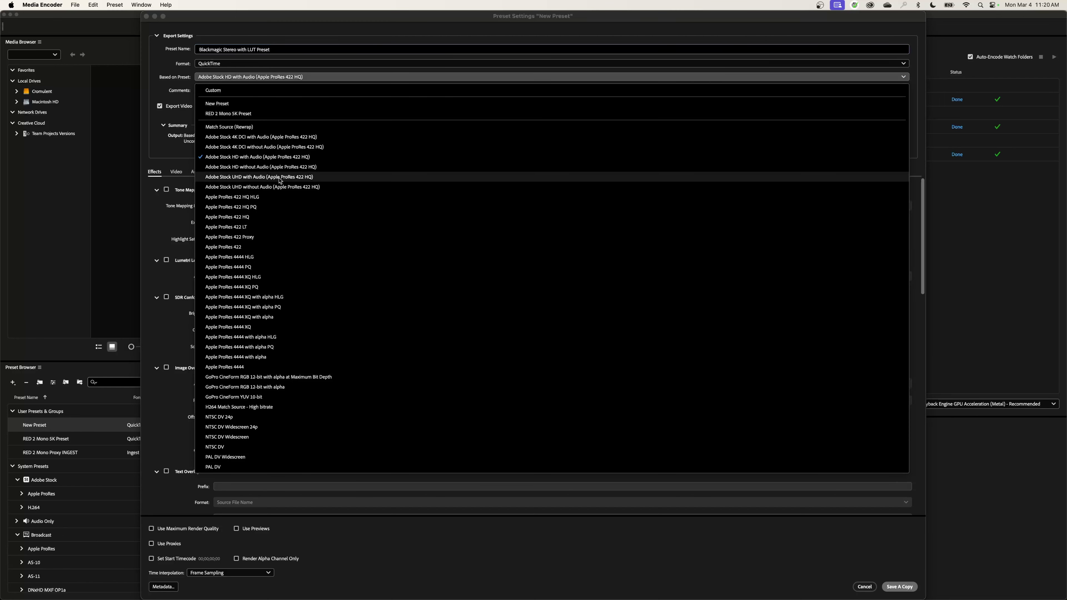
pyautogui.click(266, 238)
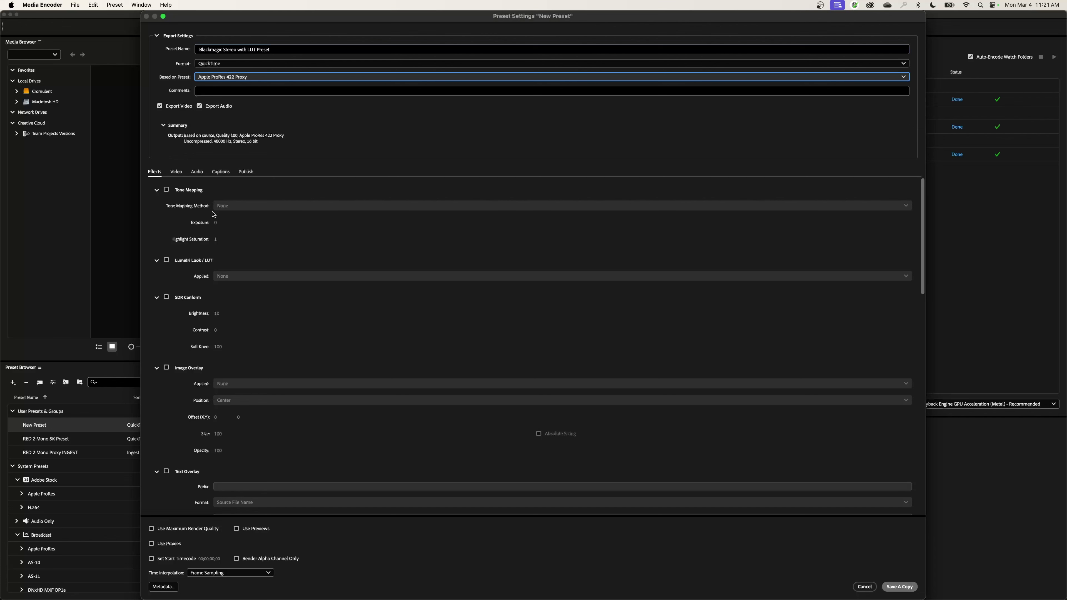
pyautogui.click(197, 172)
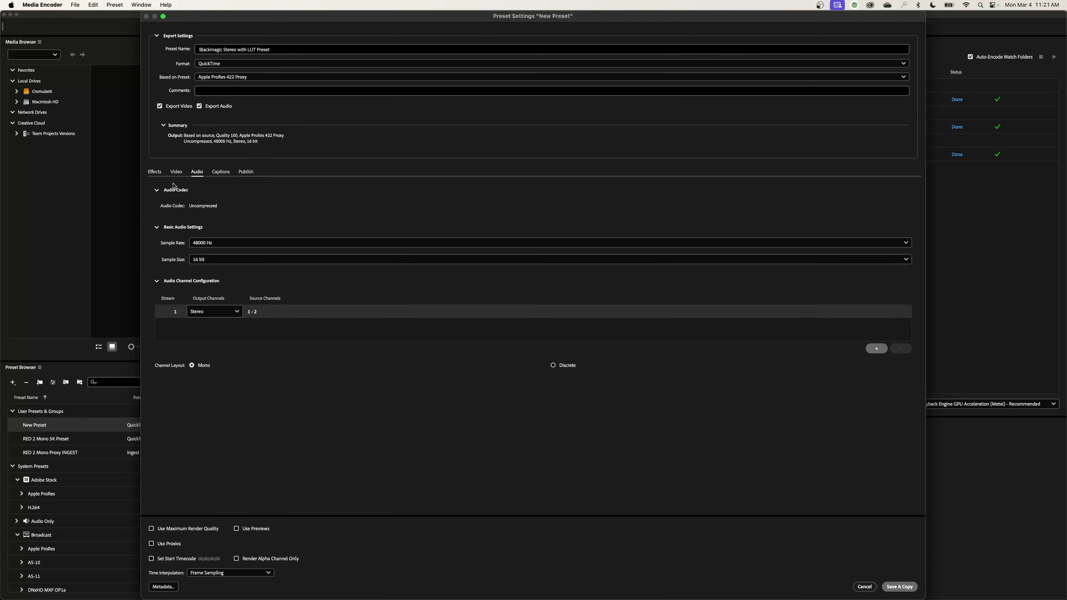
pyautogui.click(172, 174)
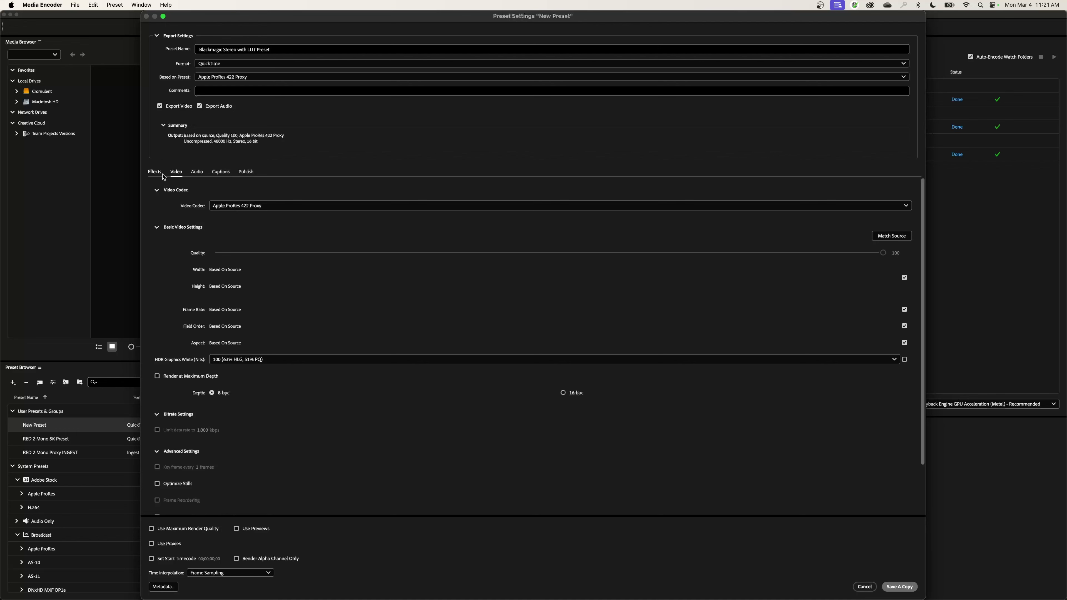
# Enable Lumetri Look / LUT in the preset and apply the KondorBlue_BMPCC6K/4K_Utility LUT.cube file from the LUTS folder
pyautogui.click(162, 174)
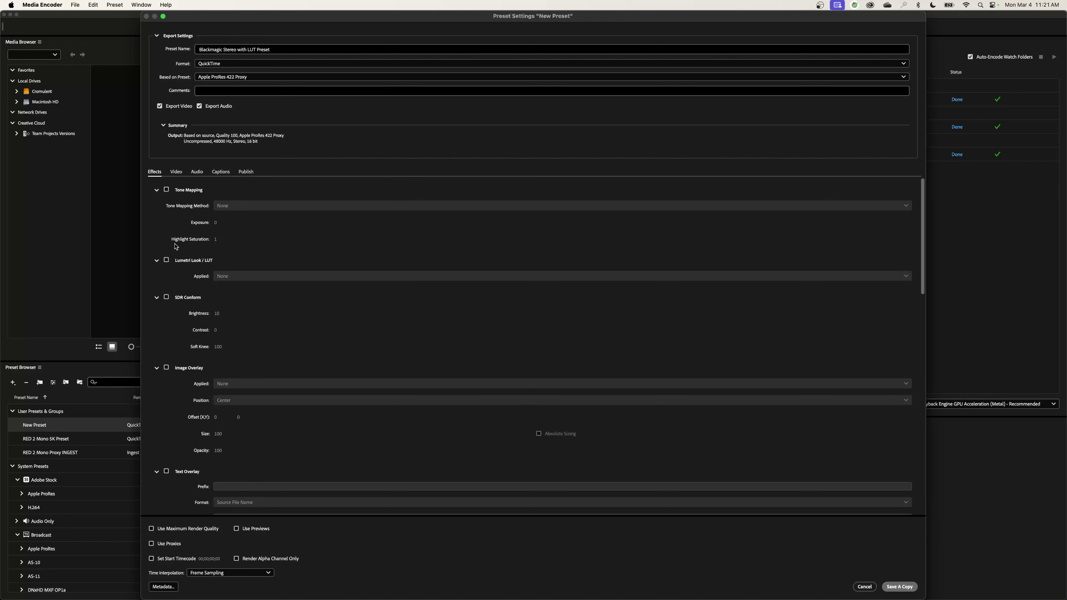
pyautogui.click(167, 260)
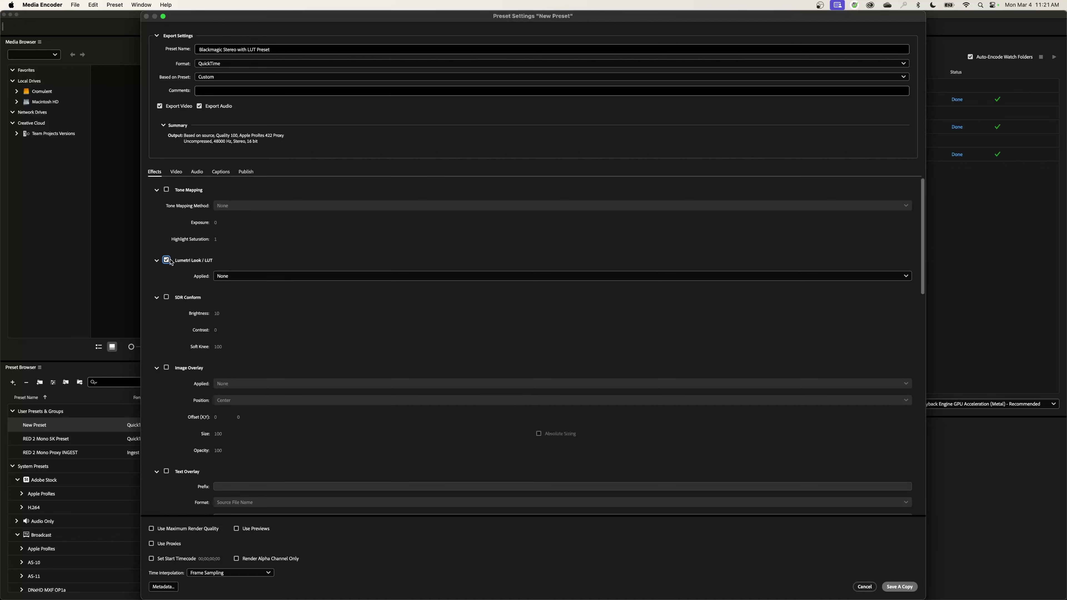
pyautogui.click(251, 276)
pyautogui.click(271, 309)
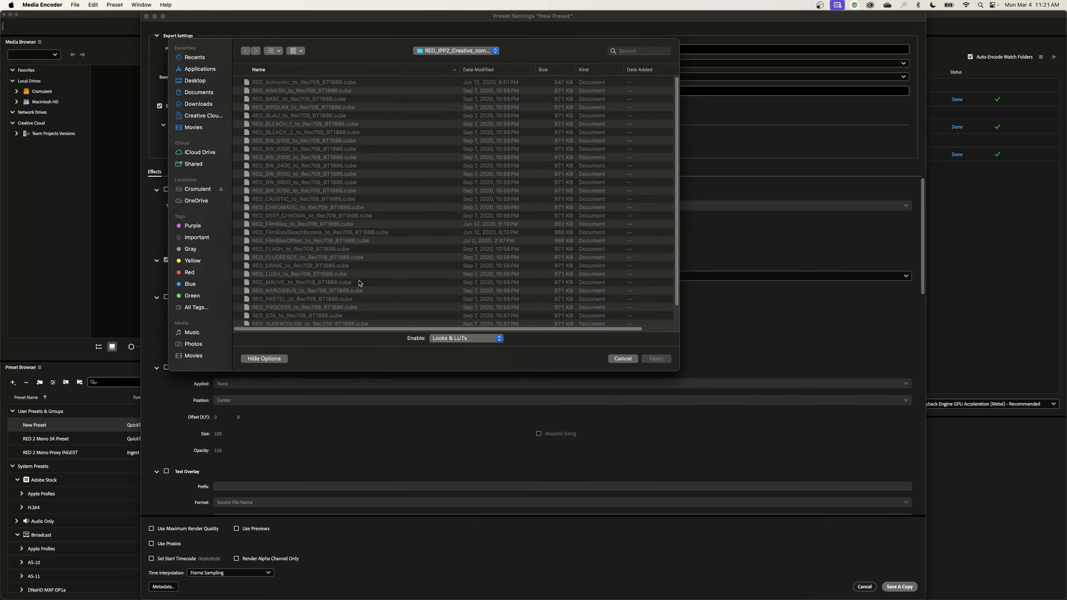
pyautogui.click(467, 50)
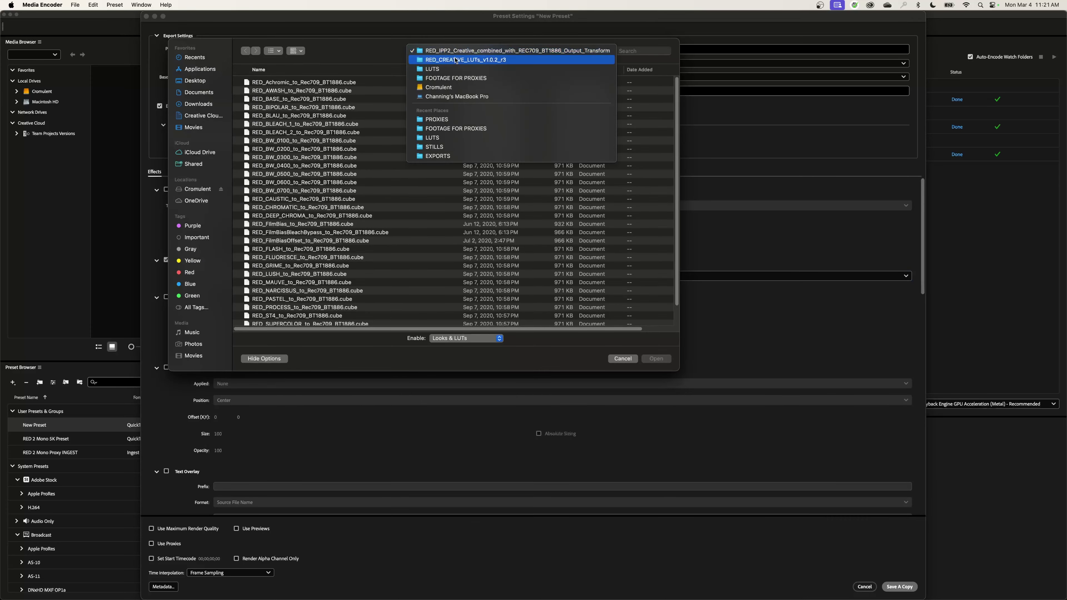
pyautogui.click(456, 71)
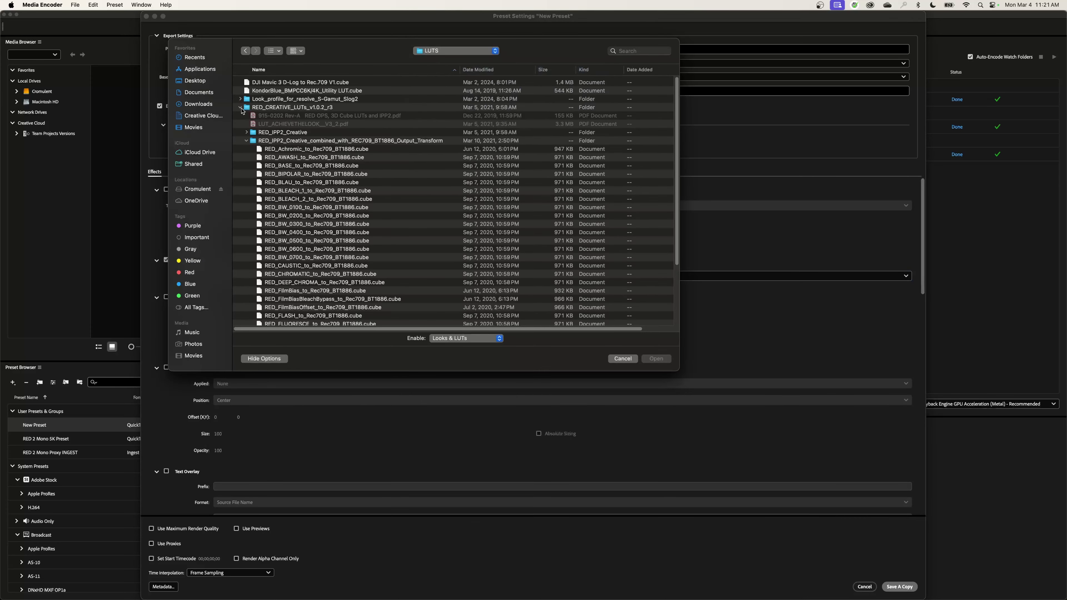
pyautogui.click(241, 108)
pyautogui.click(274, 91)
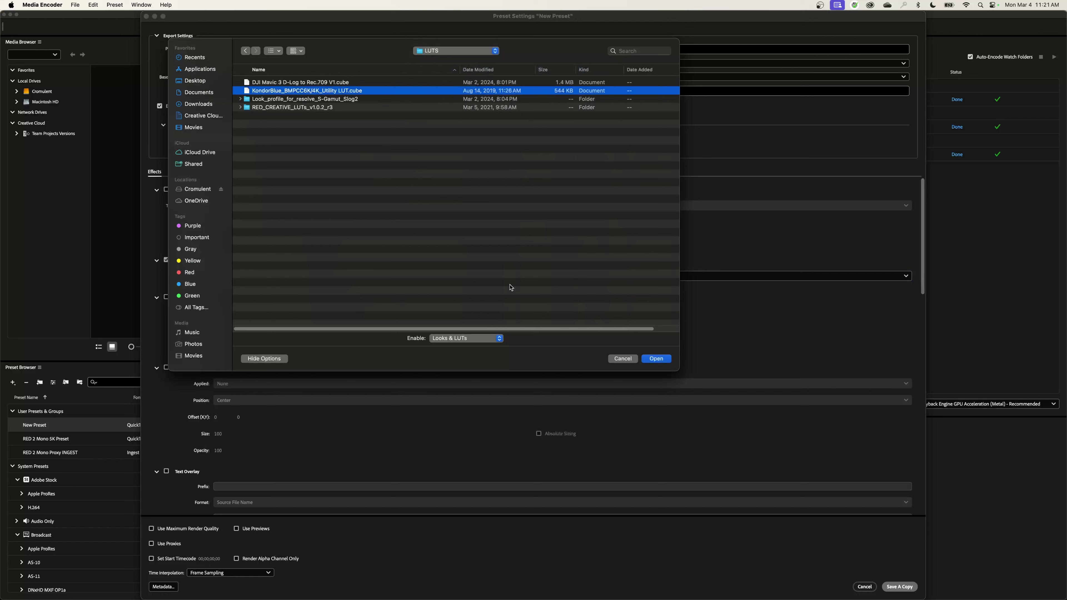
pyautogui.click(657, 360)
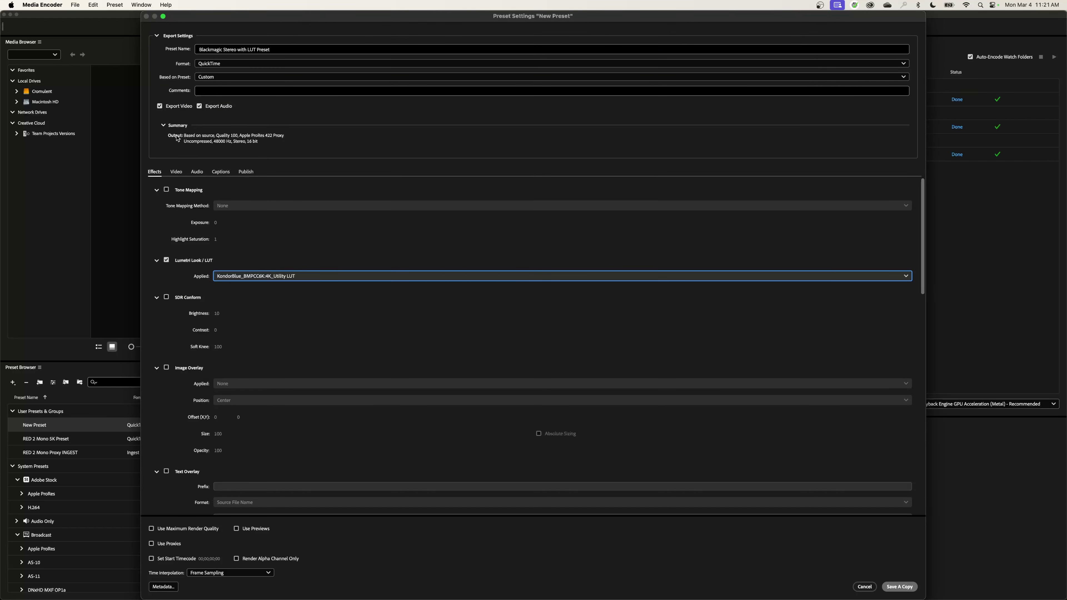
# Stop the preset's frame size from matching the source and set its width to 2048
pyautogui.click(177, 170)
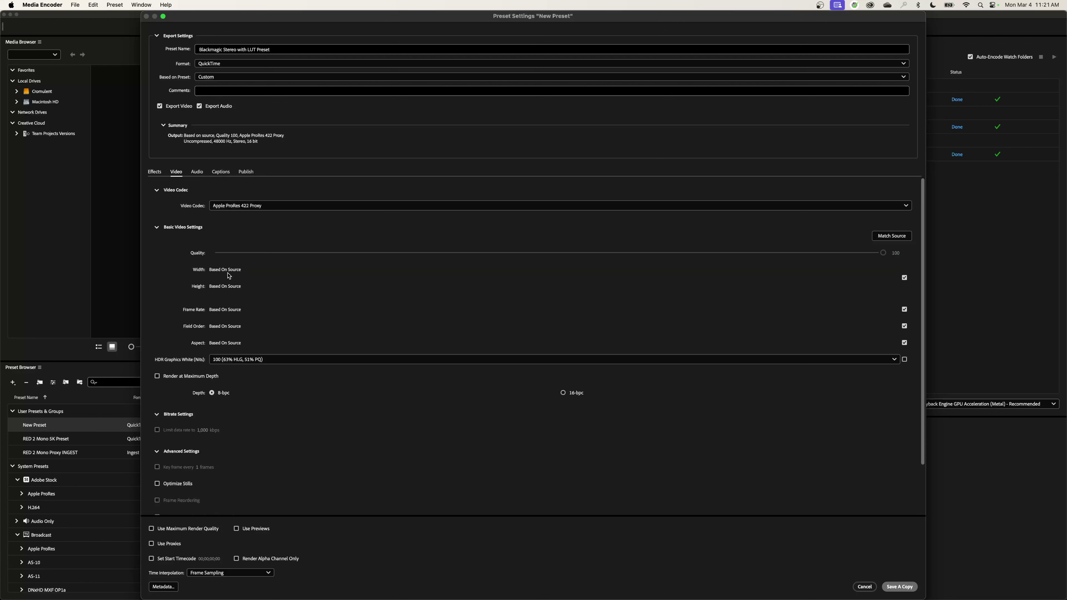
pyautogui.click(905, 278)
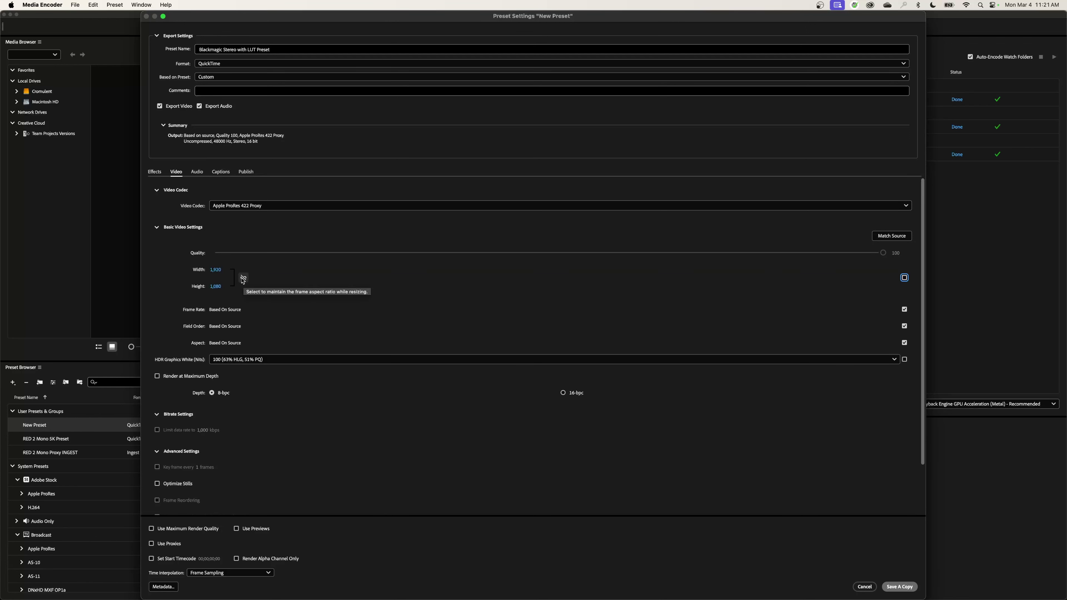
pyautogui.click(219, 270)
pyautogui.write('2048')
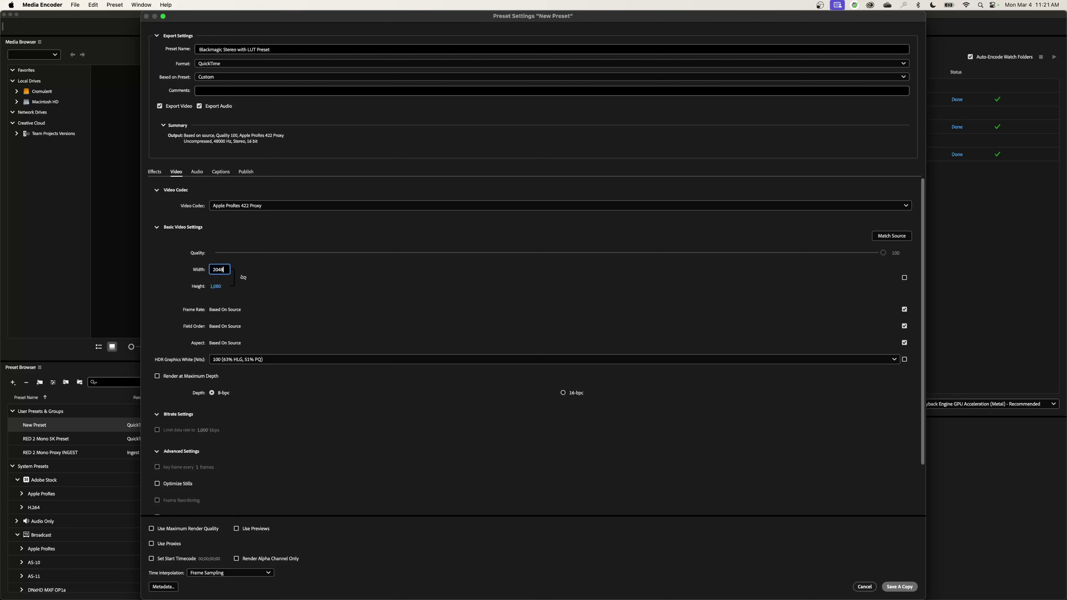
pyautogui.press('Return')
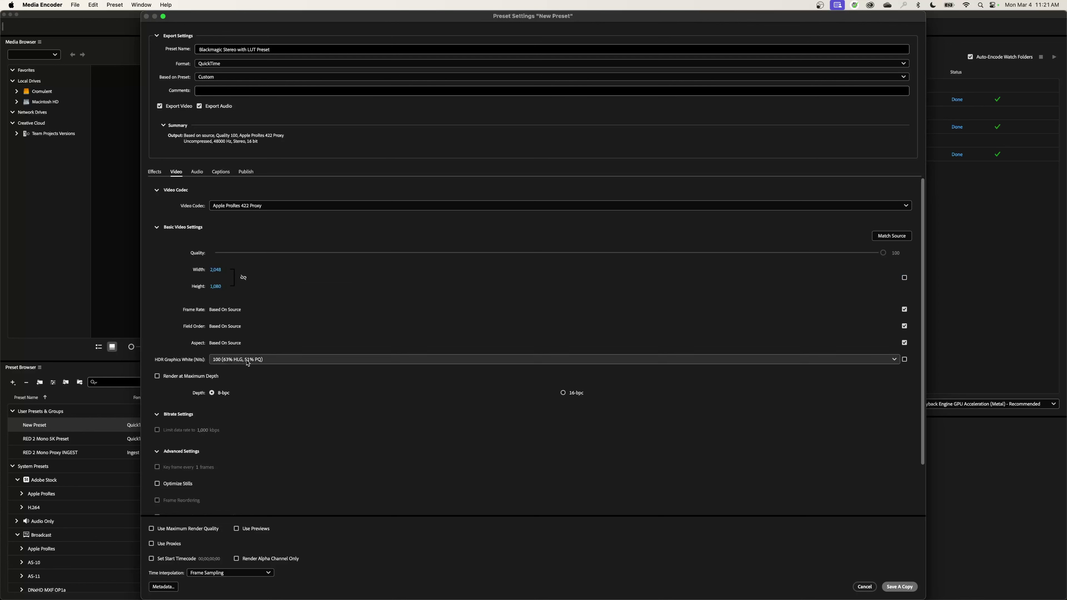
# Set the preset's frame rate to 24 instead of matching the source and save the encoding preset
pyautogui.click(904, 310)
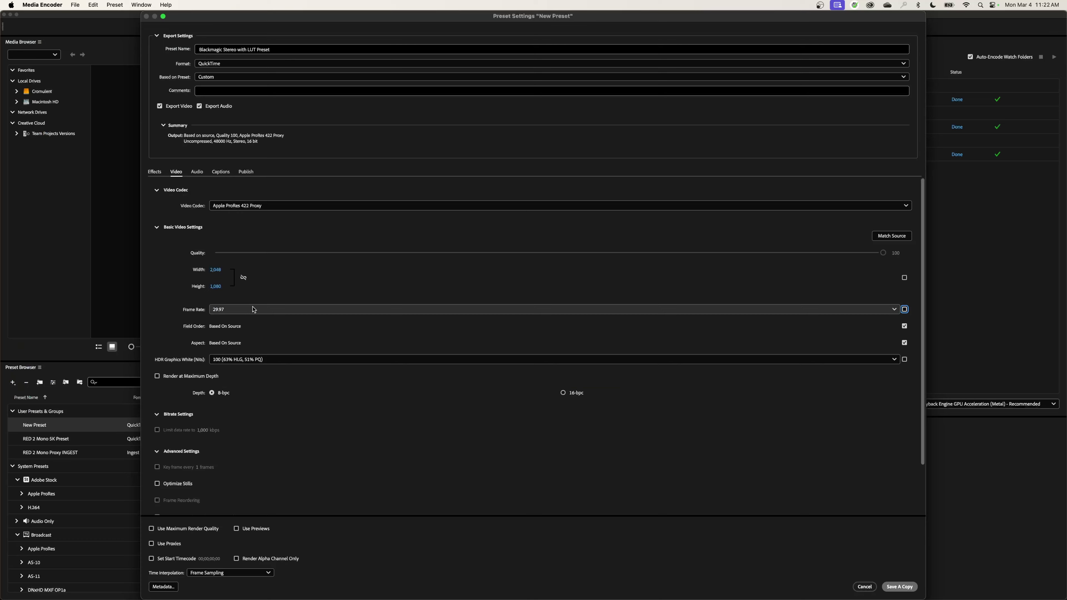
pyautogui.click(254, 311)
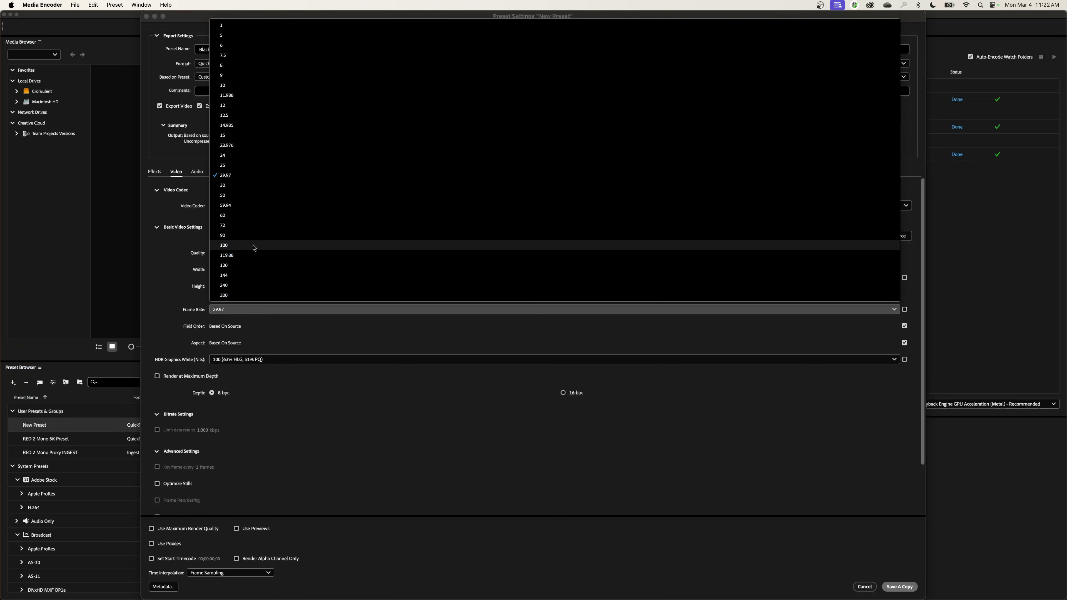
pyautogui.click(223, 156)
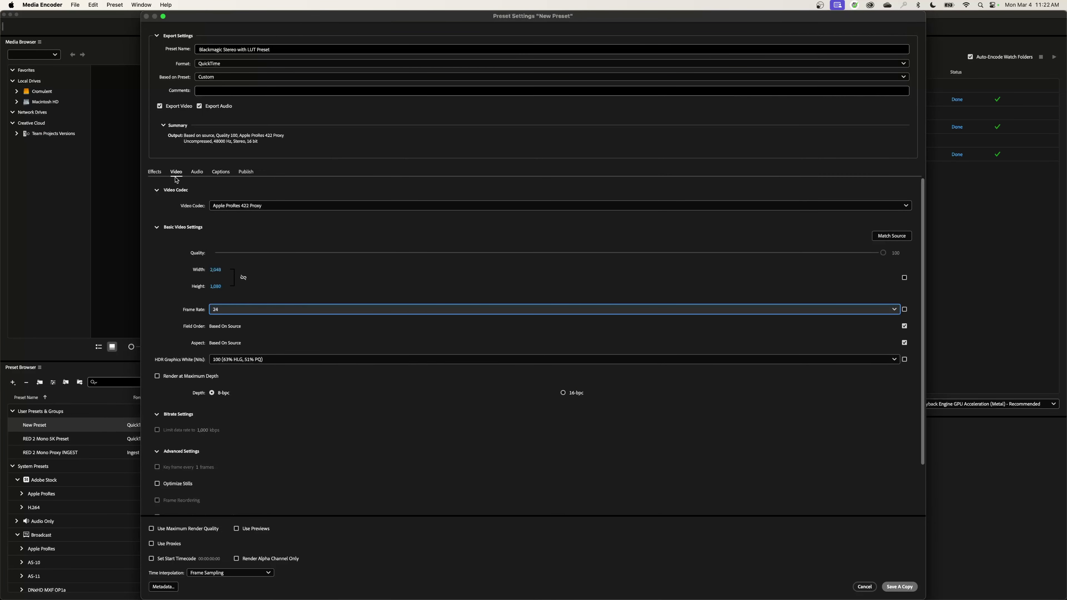
pyautogui.click(900, 587)
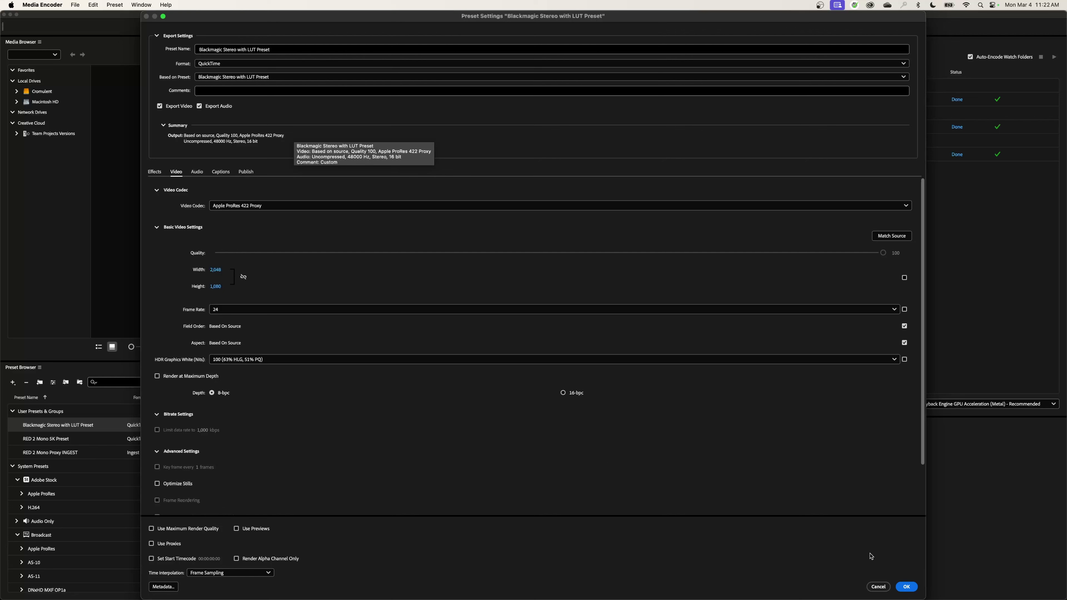
pyautogui.click(907, 587)
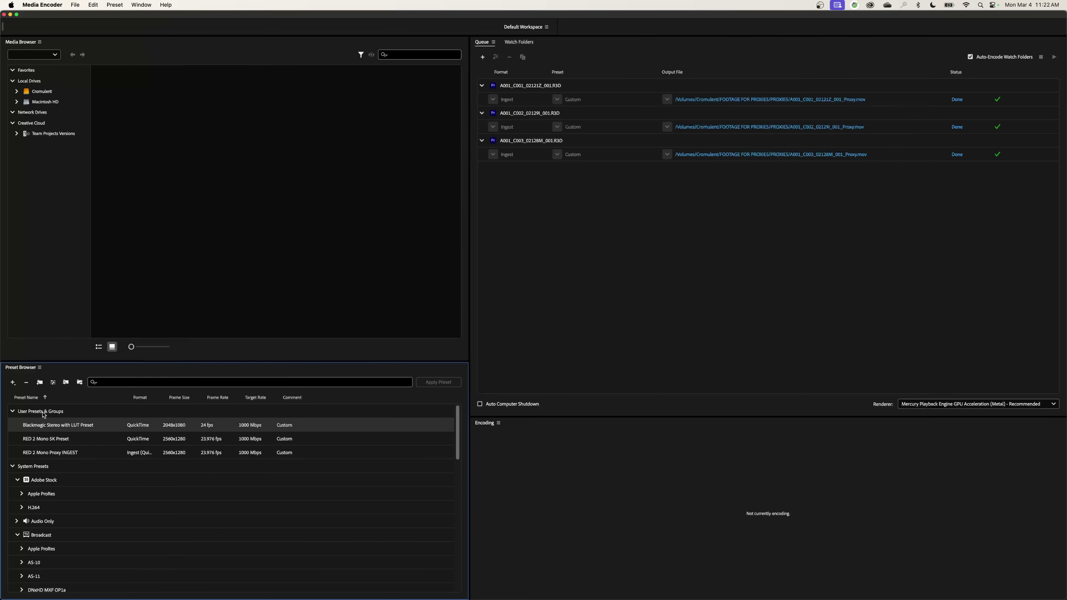
# Create an ingest preset named "Blackmagic Stero with LUT INGEST" that transcodes with the Blackmagic Stereo with LUT Preset
pyautogui.click(12, 382)
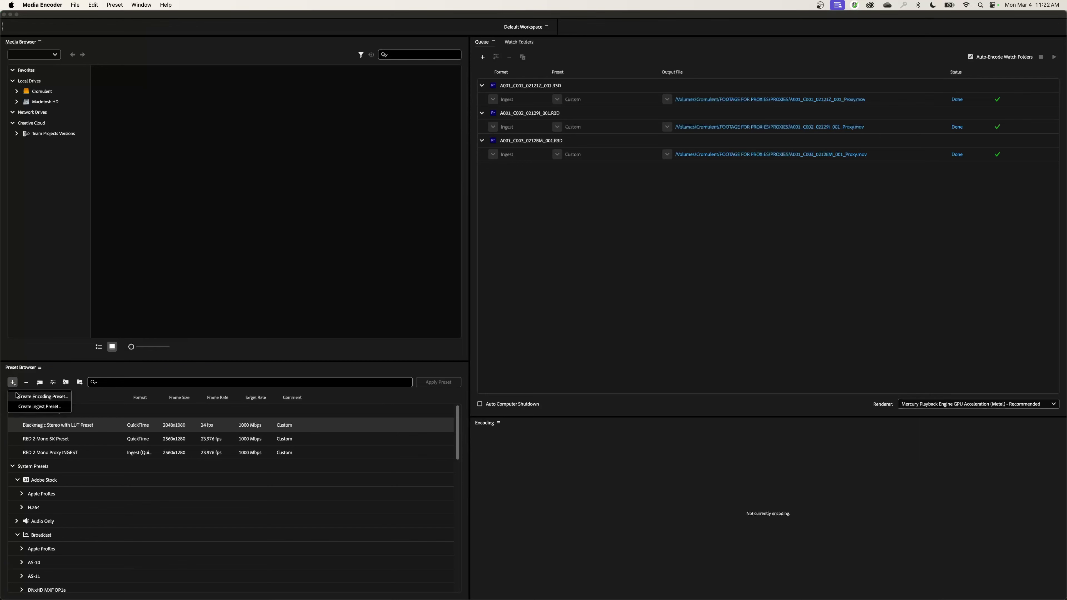
pyautogui.click(29, 408)
pyautogui.click(224, 54)
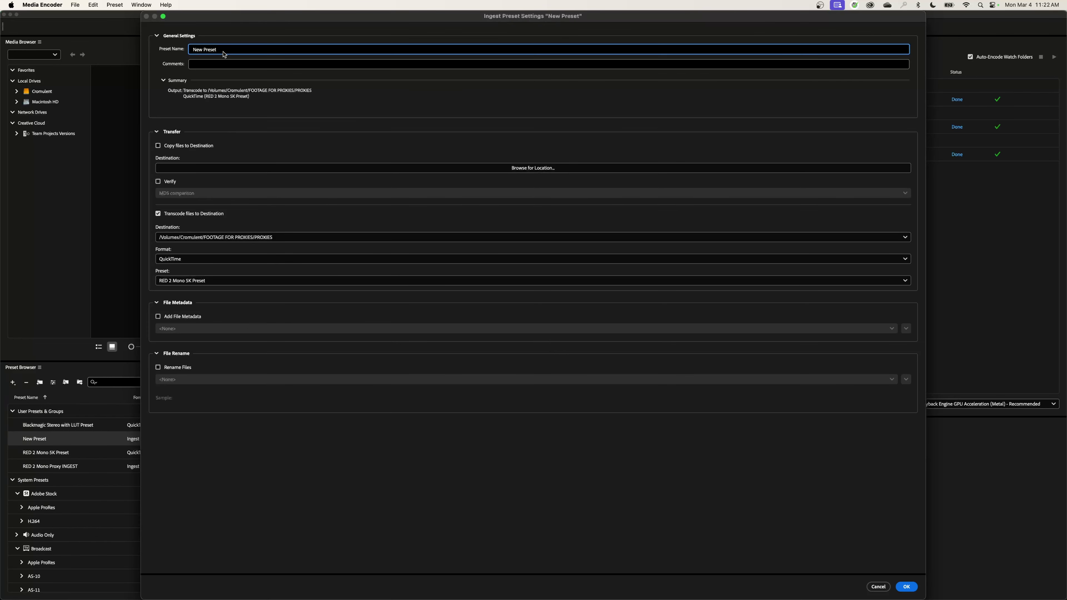
pyautogui.tripleClick(224, 54)
pyautogui.write('Blackmagic Stero with LUT INGEST')
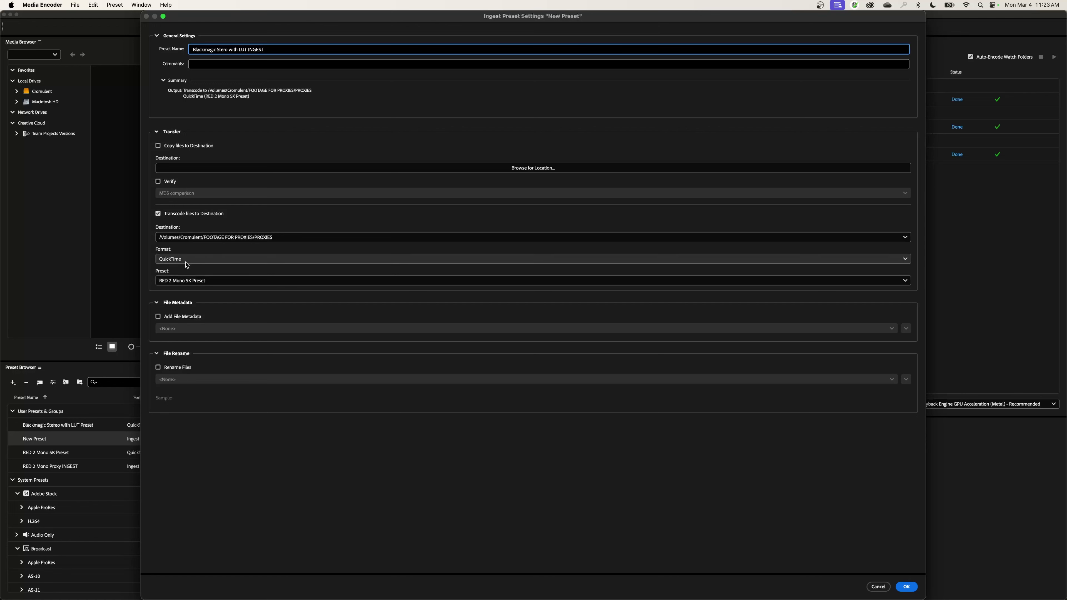
pyautogui.click(187, 282)
pyautogui.scroll(1, 193, 292)
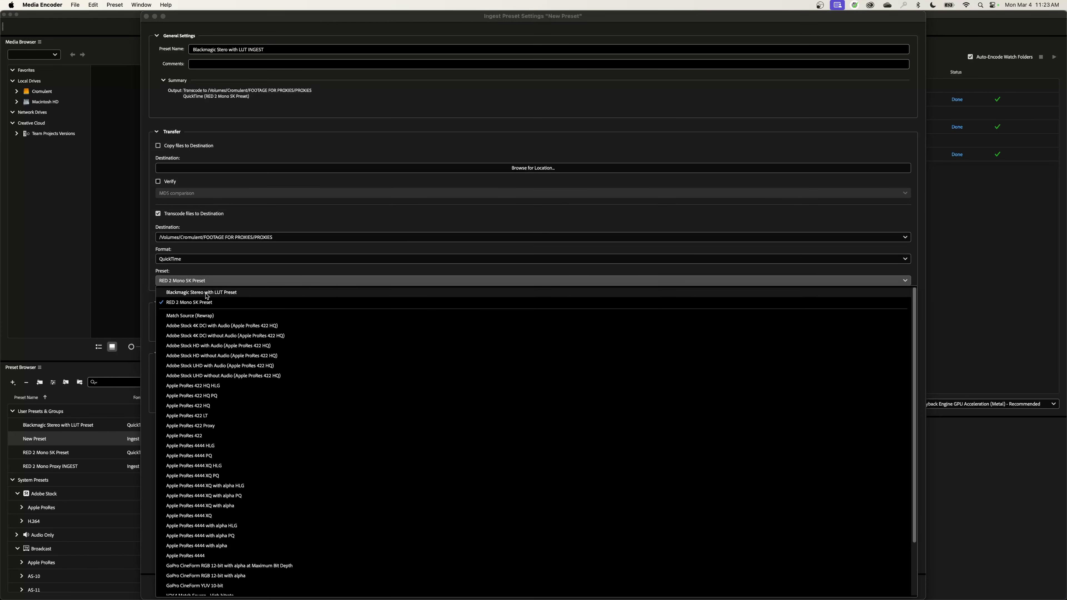
pyautogui.click(206, 292)
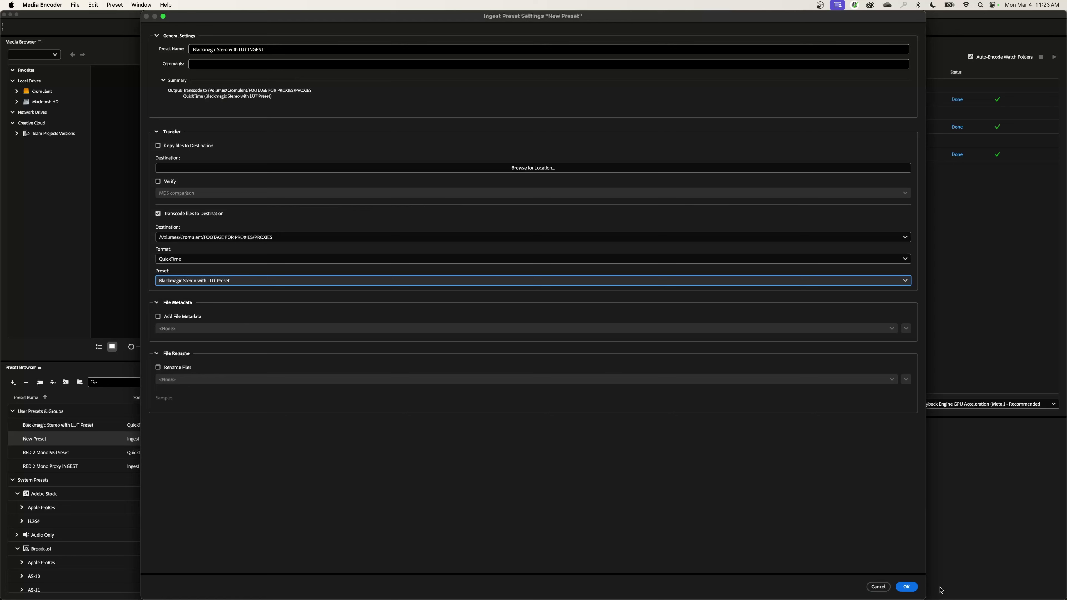
pyautogui.click(906, 588)
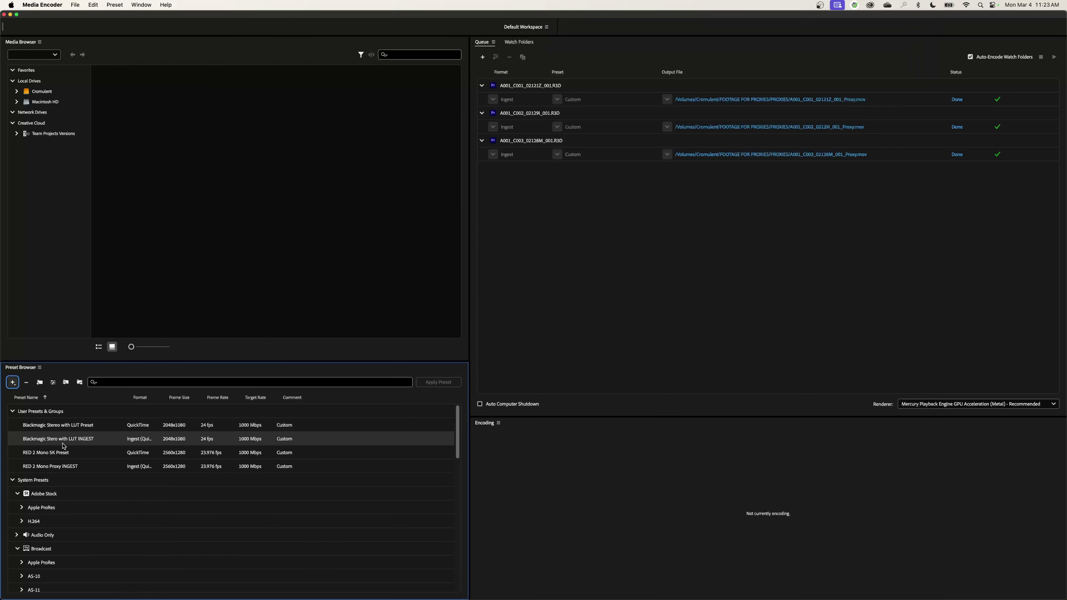
# Export the Blackmagic ingest preset as an .epr file to the FOOTAGE FOR PROXIES folder
pyautogui.rightClick(63, 446)
pyautogui.click(101, 546)
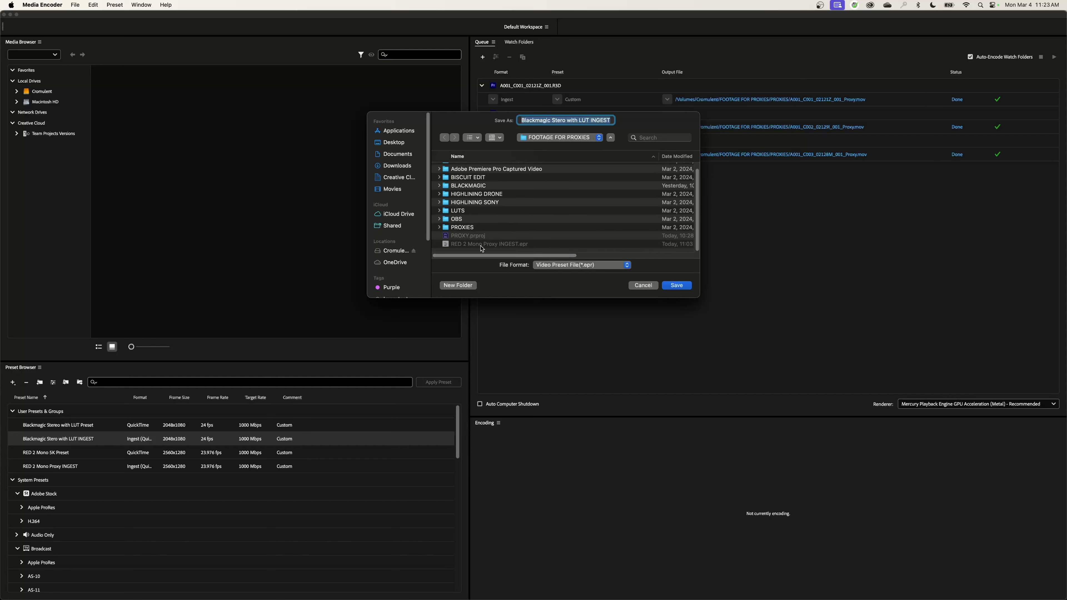
pyautogui.click(676, 286)
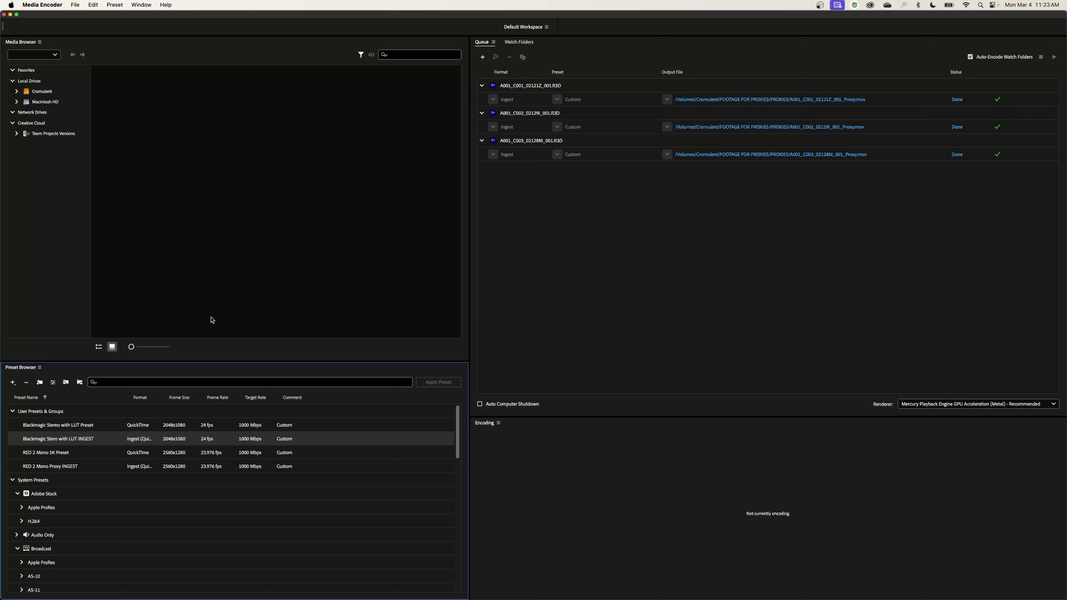
# Switch to Premiere Pro and open proxy creation for the five .braw clips in the Blackmagic bin, excluding the sequence
pyautogui.press('super+h')
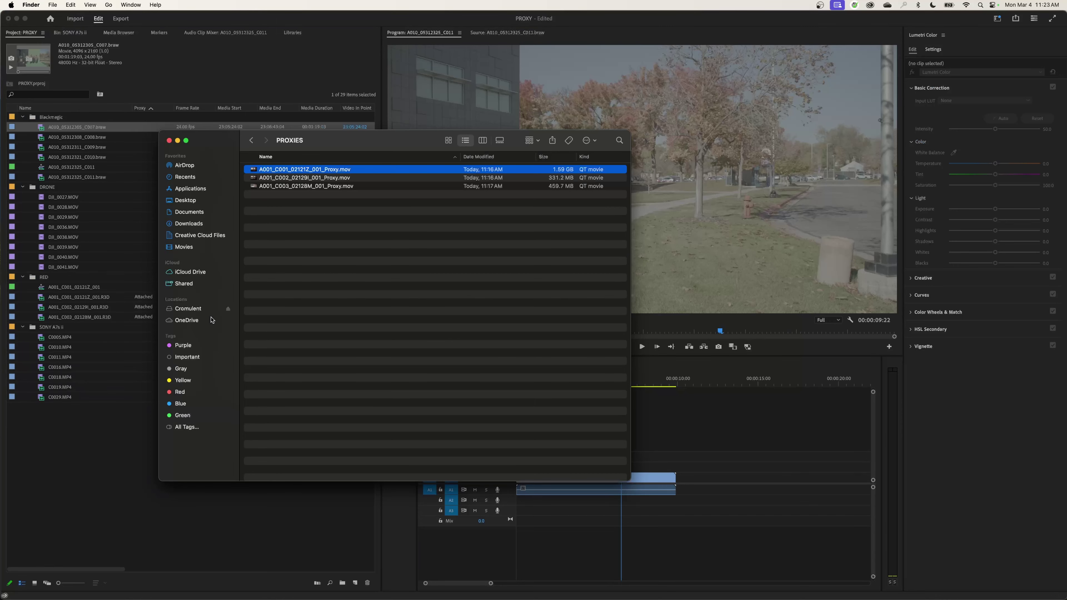
pyautogui.click(46, 456)
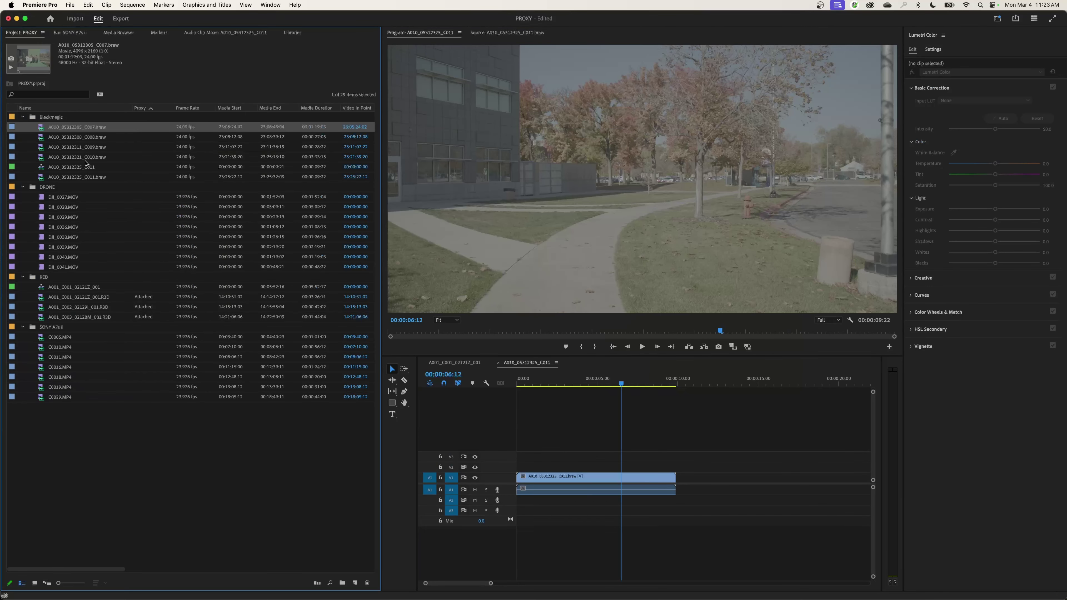
pyautogui.keyDown('shift'); pyautogui.click(83, 178); pyautogui.keyUp('shift')
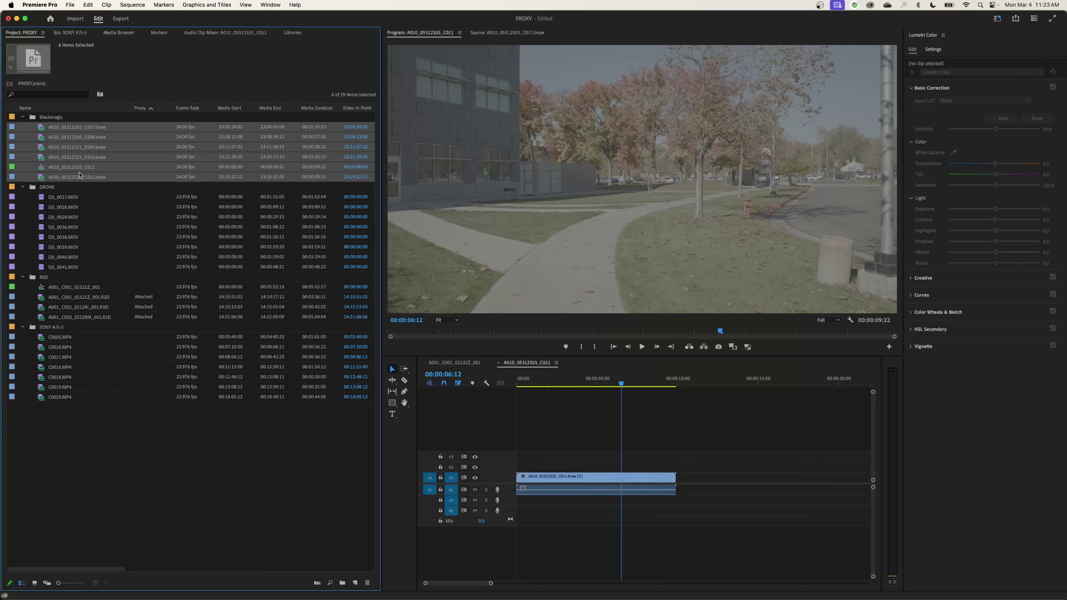
pyautogui.keyDown('super'); pyautogui.click(79, 170); pyautogui.keyUp('super')
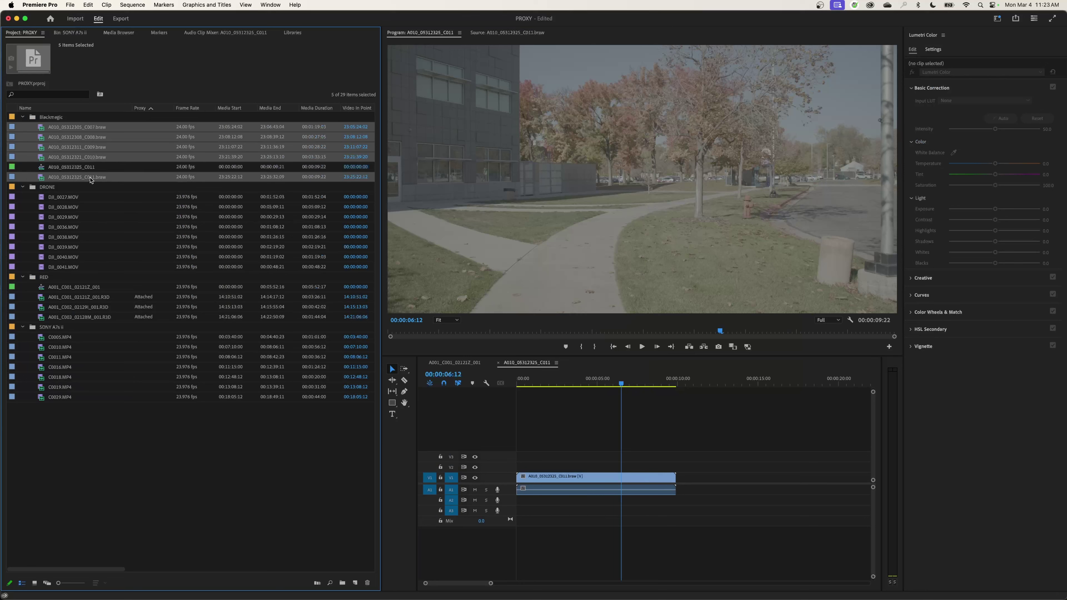
pyautogui.rightClick(61, 129)
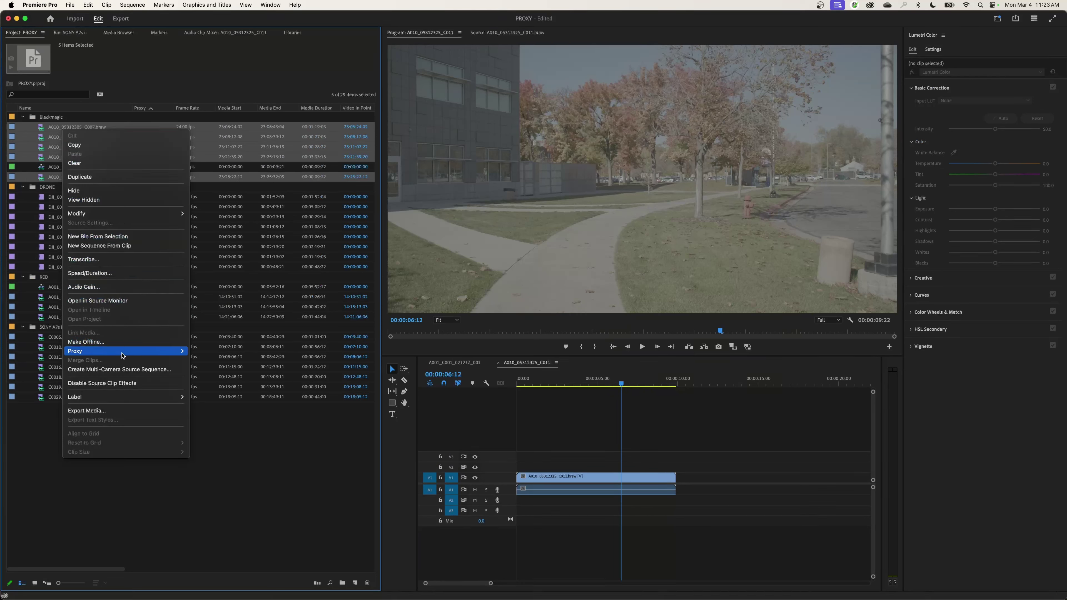
pyautogui.moveTo(123, 351)
pyautogui.click(219, 352)
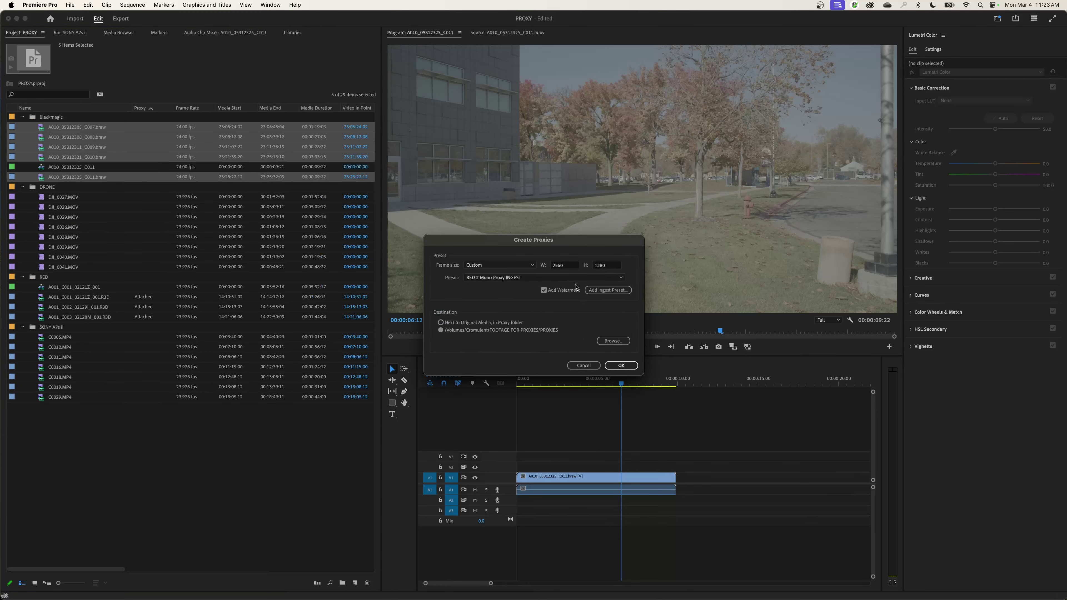
# Load "Blackmagic Stero with LUT INGEST.epr" from the FOOTAGE FOR PROXIES folder as the proxy ingest preset
pyautogui.click(608, 290)
pyautogui.press('super+Up')
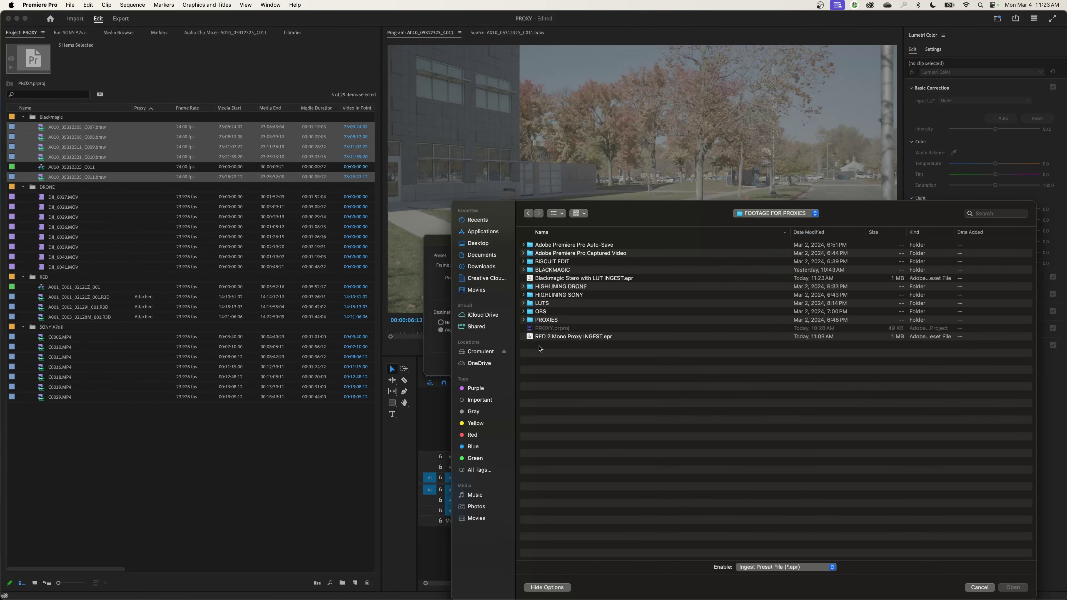
pyautogui.click(565, 279)
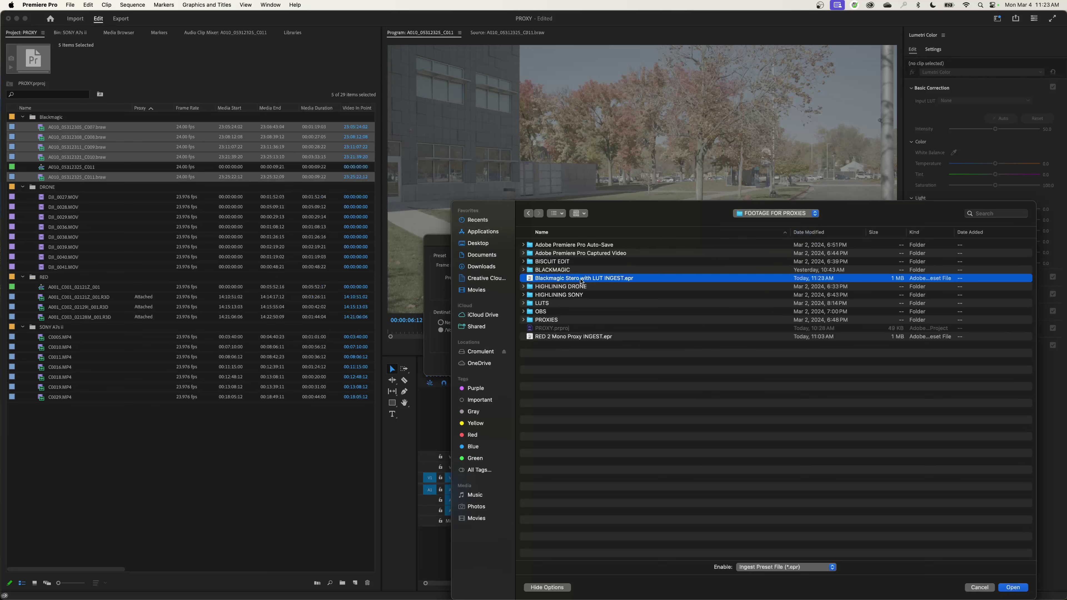
pyautogui.doubleClick(581, 279)
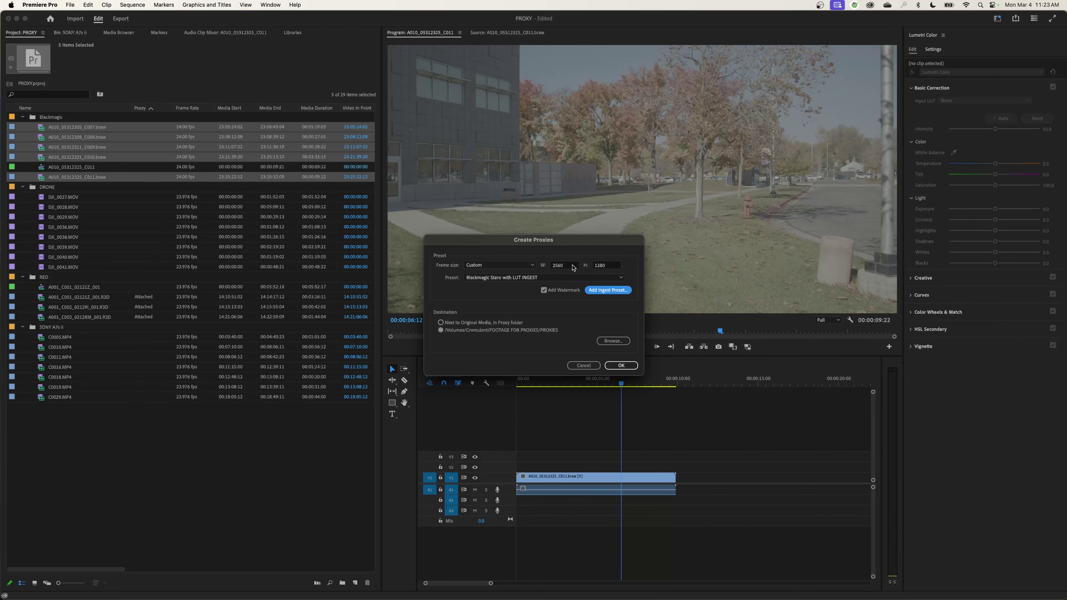
# Set the proxy frame size to 2048 by 1080 and start creating the Blackmagic proxies
pyautogui.click(562, 267)
pyautogui.moveTo(562, 268); pyautogui.dragTo(538, 269)
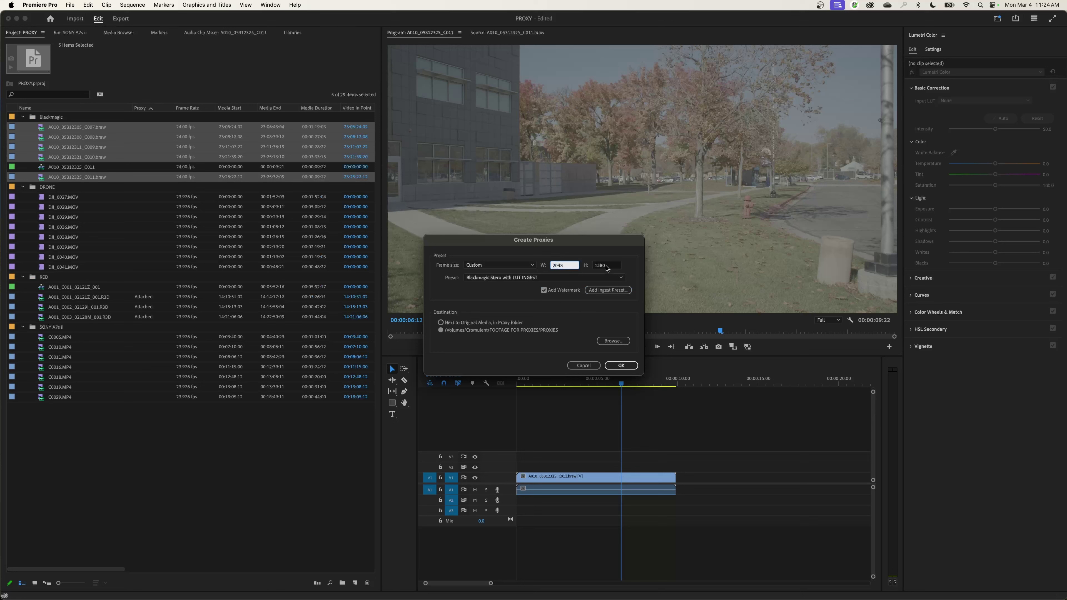
pyautogui.press('Tab')
pyautogui.write('1080')
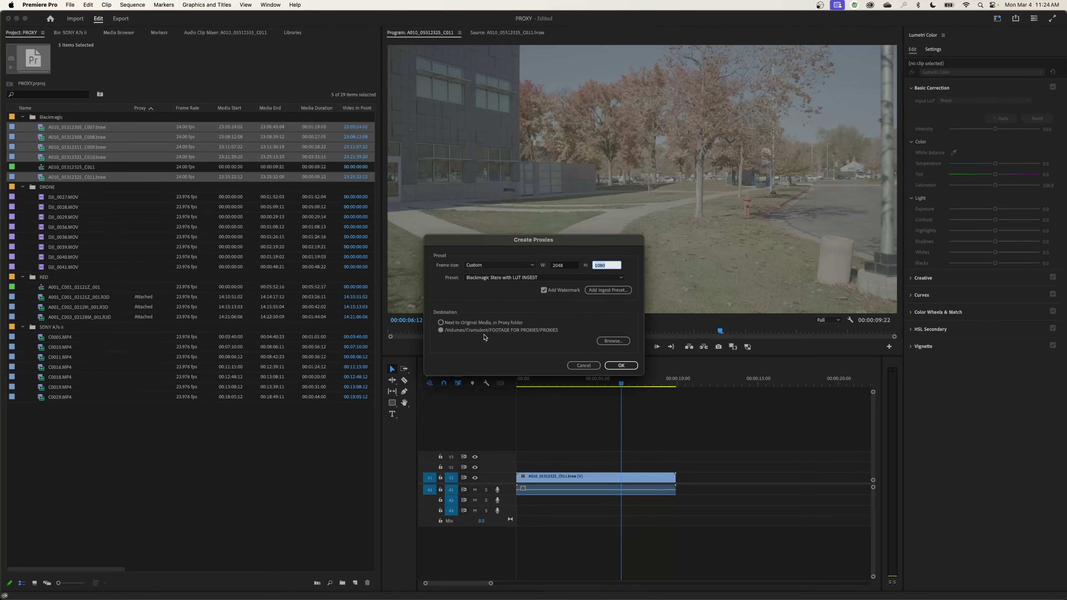
pyautogui.click(626, 366)
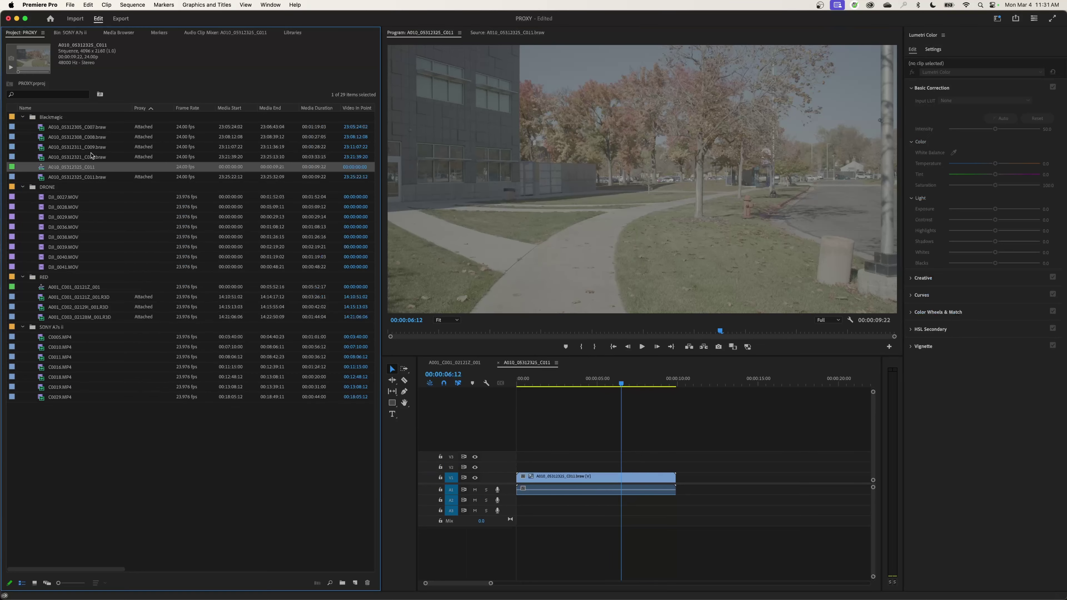
# Place the five Blackmagic .braw clips at the start of the A010_05312325_C011 sequence, overwriting its existing clip
pyautogui.click(100, 128)
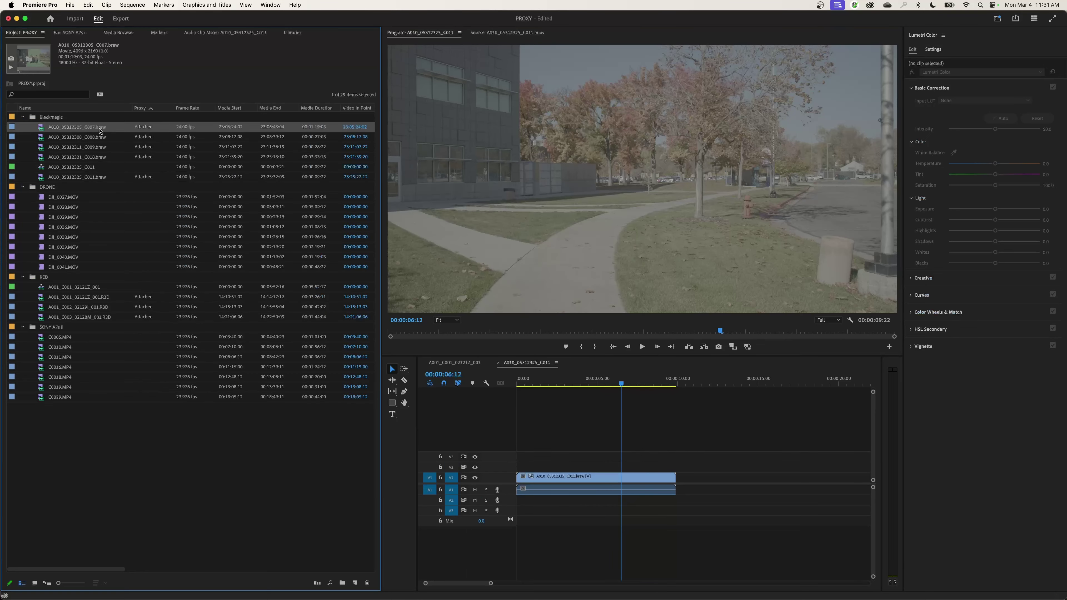
pyautogui.keyDown('shift'); pyautogui.click(101, 177); pyautogui.keyUp('shift')
pyautogui.moveTo(94, 171); pyautogui.dragTo(571, 423)
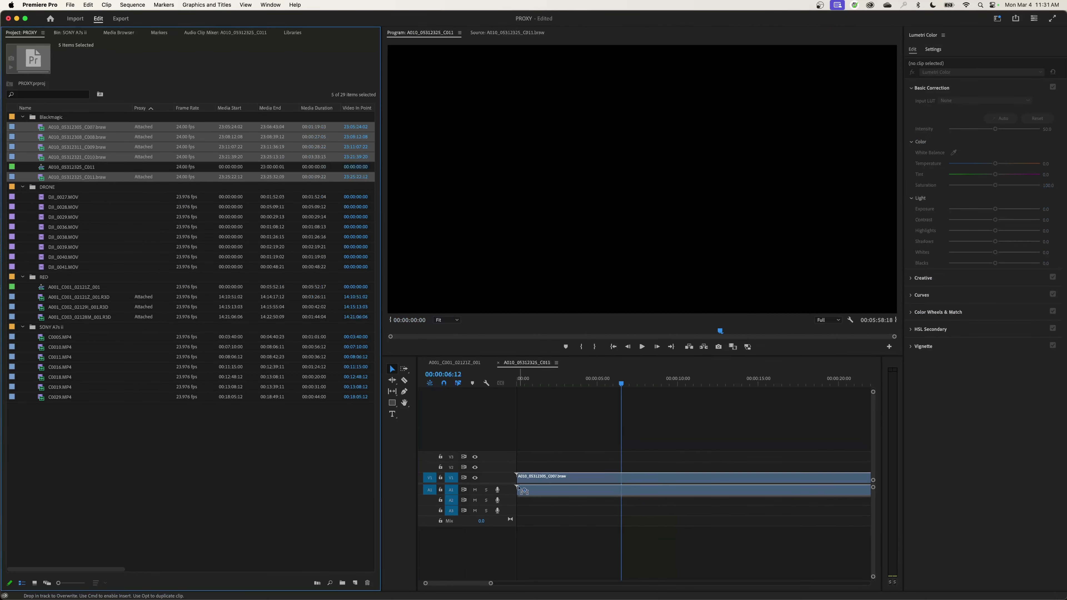
pyautogui.press('\\')
# Enable proxy display in the Program Monitor and scrub through the Blackmagic clips to check the LUT look
pyautogui.click(766, 383)
pyautogui.press('space')
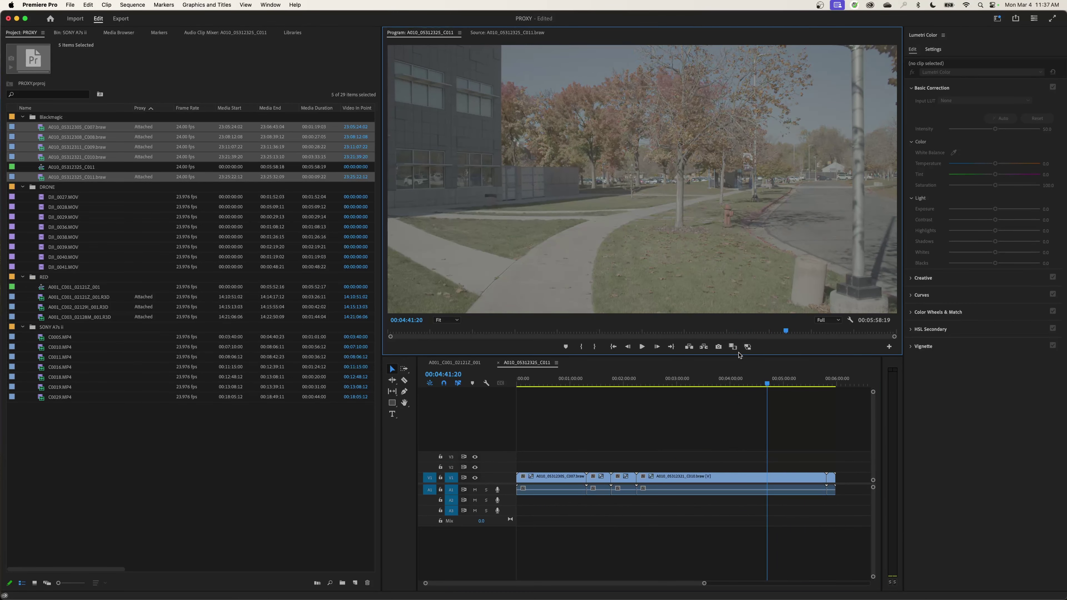
pyautogui.click(748, 348)
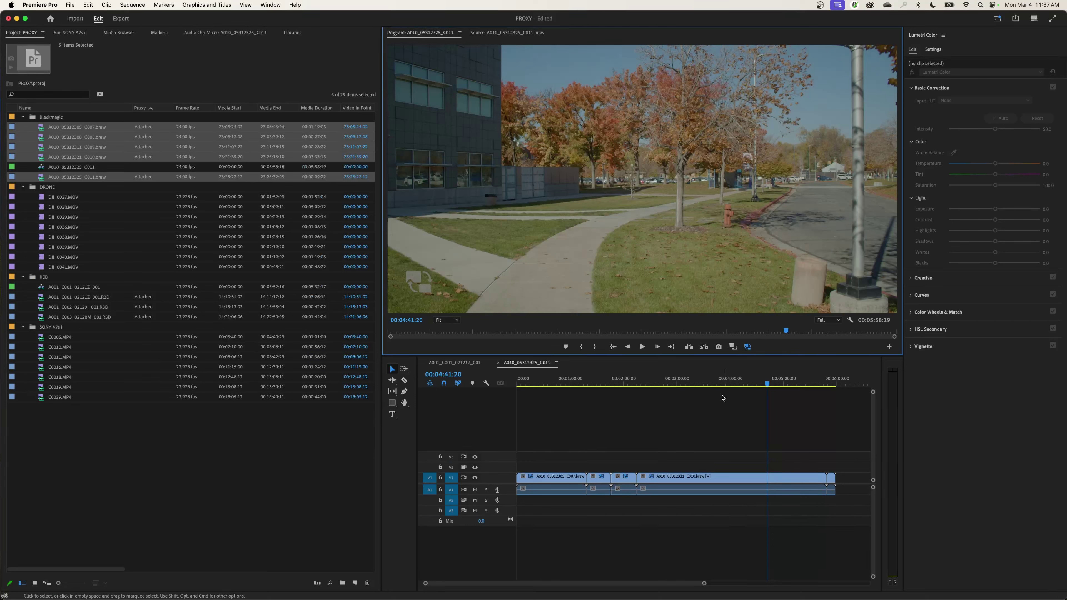
pyautogui.moveTo(731, 390); pyautogui.dragTo(655, 391)
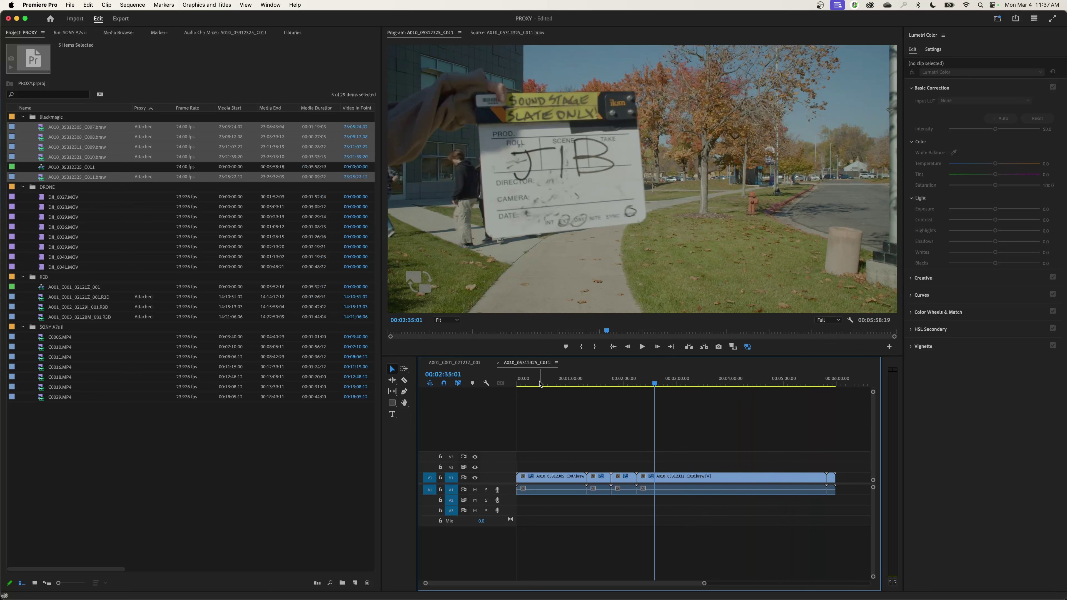
pyautogui.moveTo(541, 383); pyautogui.dragTo(600, 384)
# Open A010_05312305_C007_Proxy.mov from the PROXIES folder in QuickTime Player and inspect its resolution and video format
pyautogui.click(229, 499)
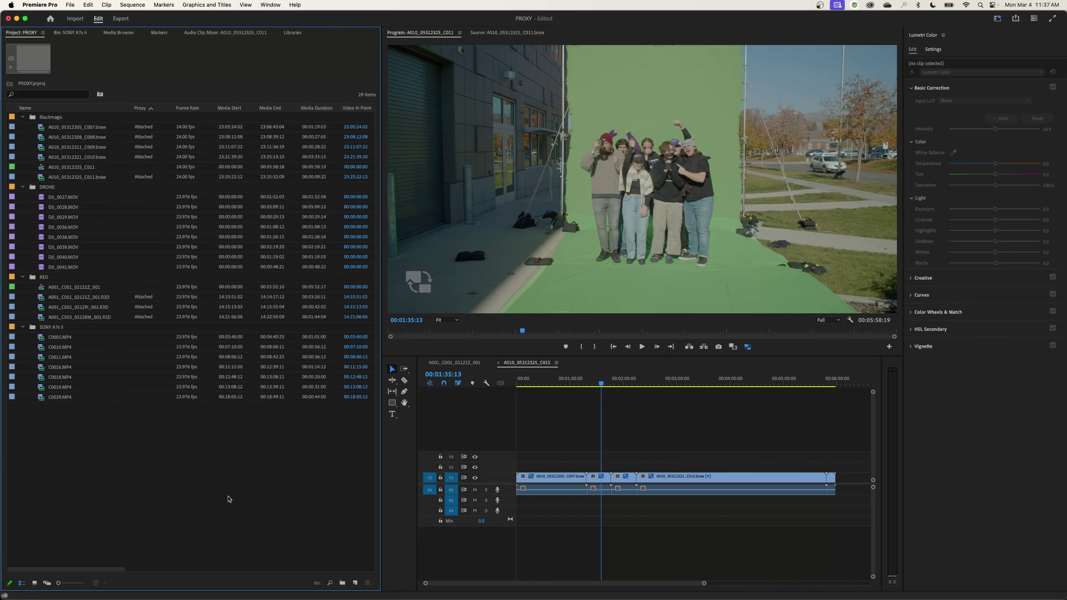
pyautogui.doubleClick(229, 499)
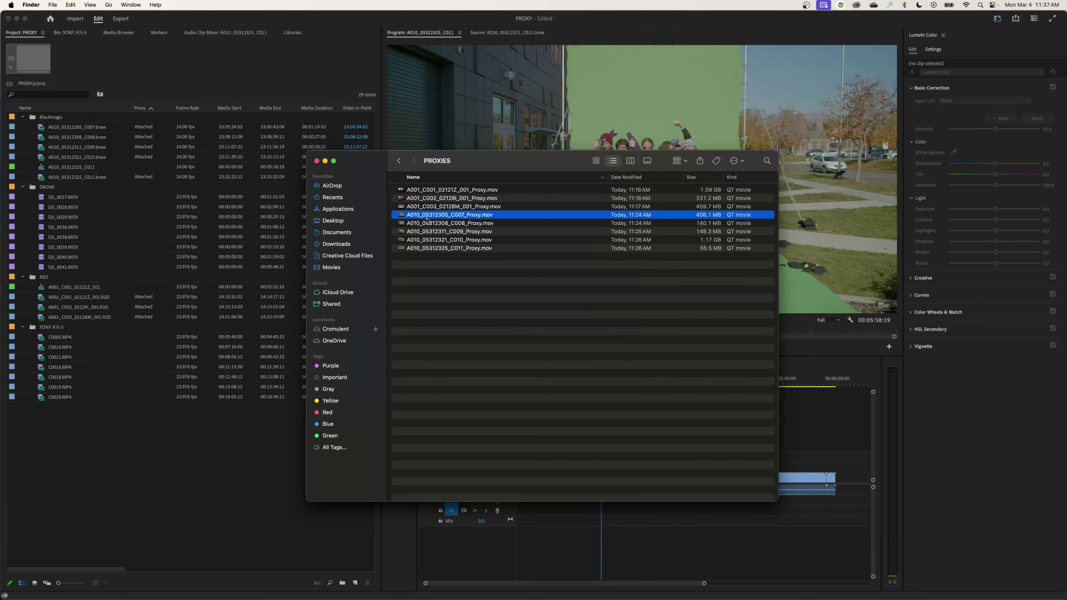
pyautogui.doubleClick(403, 216)
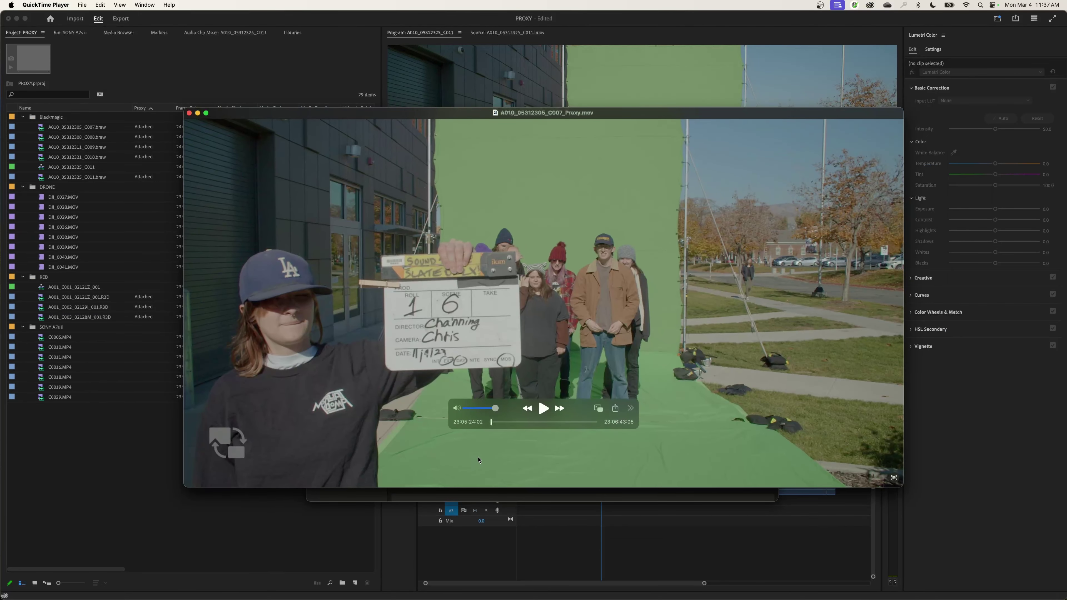
pyautogui.press('super+i')
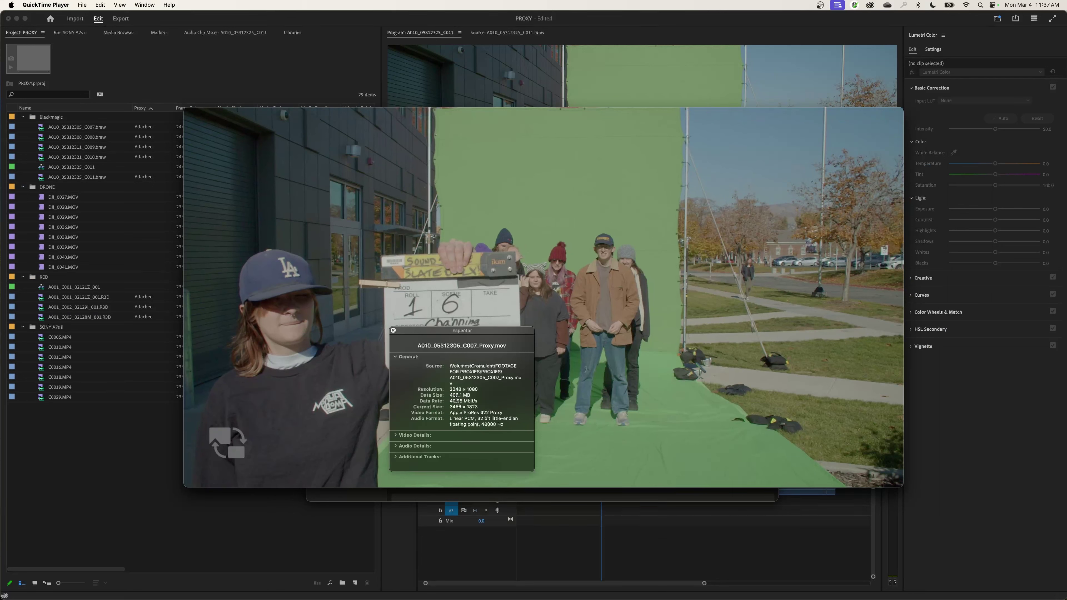
pyautogui.moveTo(450, 389); pyautogui.dragTo(470, 394)
pyautogui.moveTo(499, 414); pyautogui.dragTo(433, 410)
pyautogui.press('super+q')
# Import A010_05312305_C007_Proxy.mov into the Premiere Pro project and collapse the Blackmagic, DRONE, RED and SONY bins
pyautogui.moveTo(413, 216); pyautogui.dragTo(63, 462)
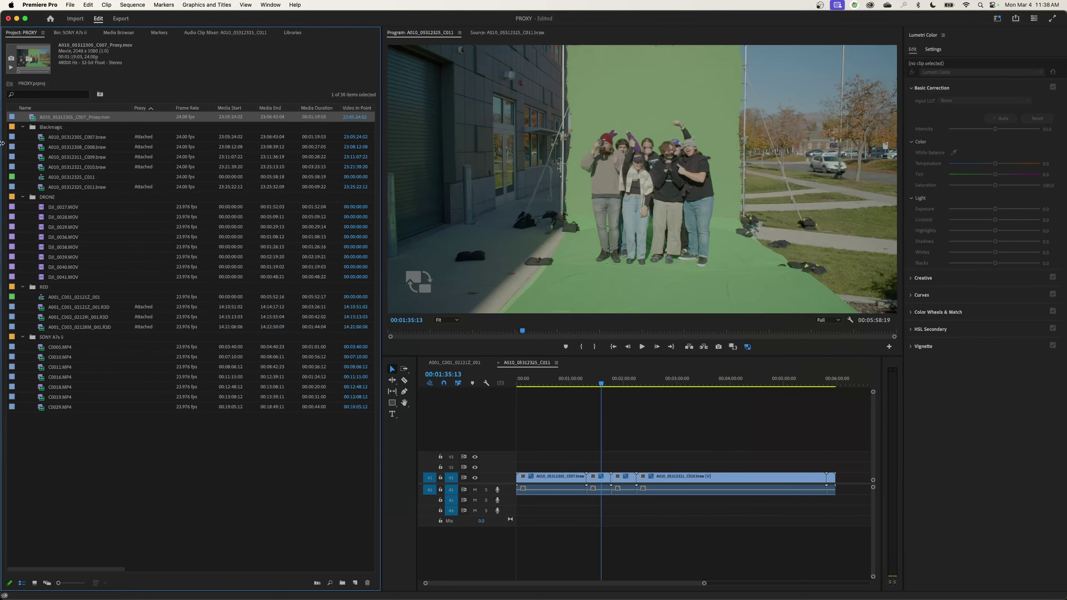
pyautogui.click(22, 127)
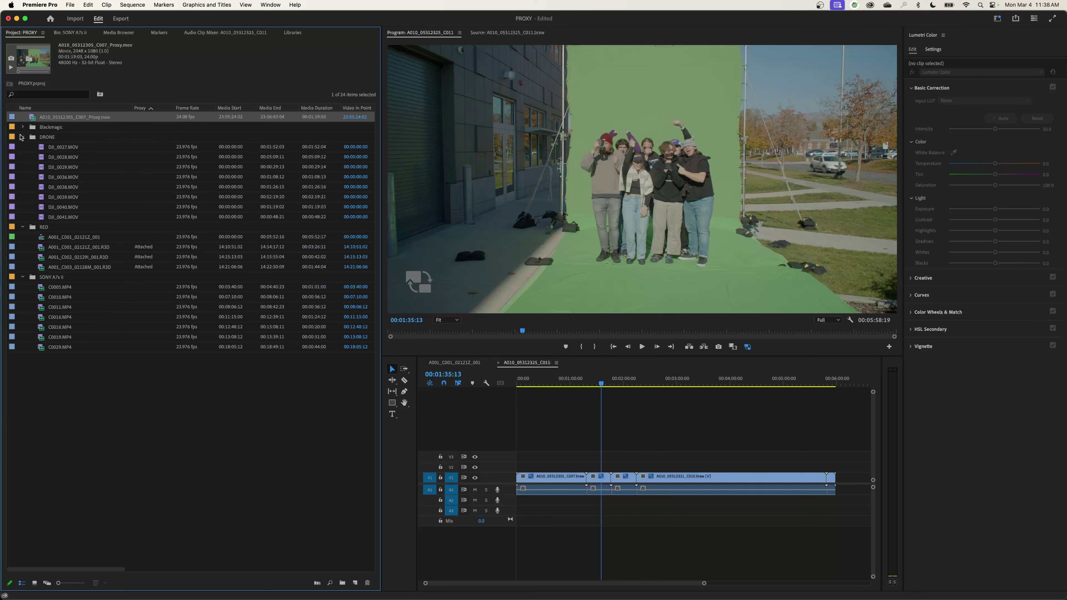
pyautogui.click(21, 137)
pyautogui.click(23, 146)
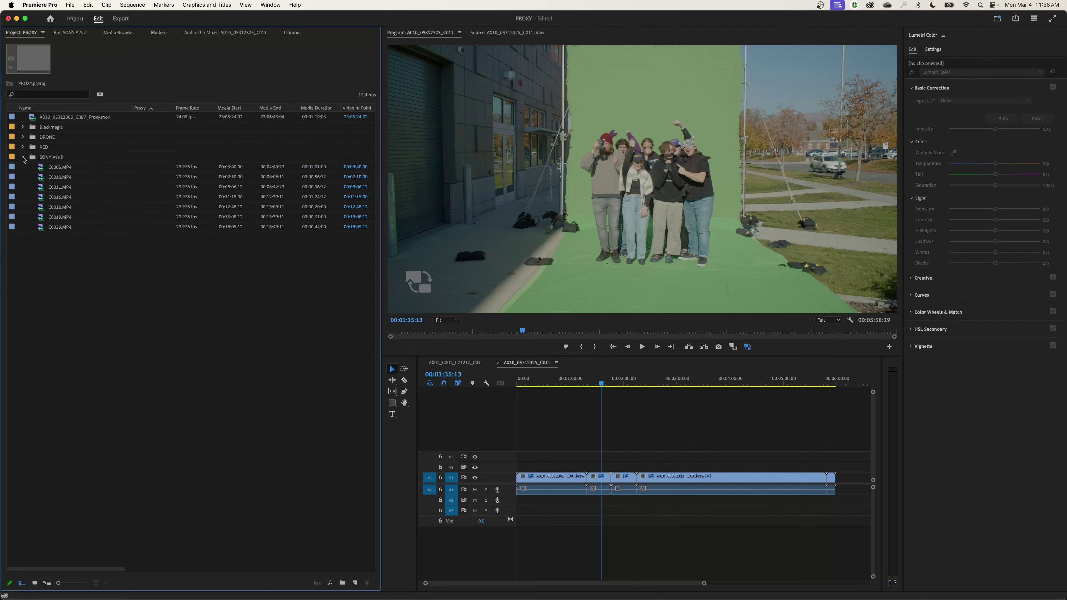
pyautogui.click(23, 157)
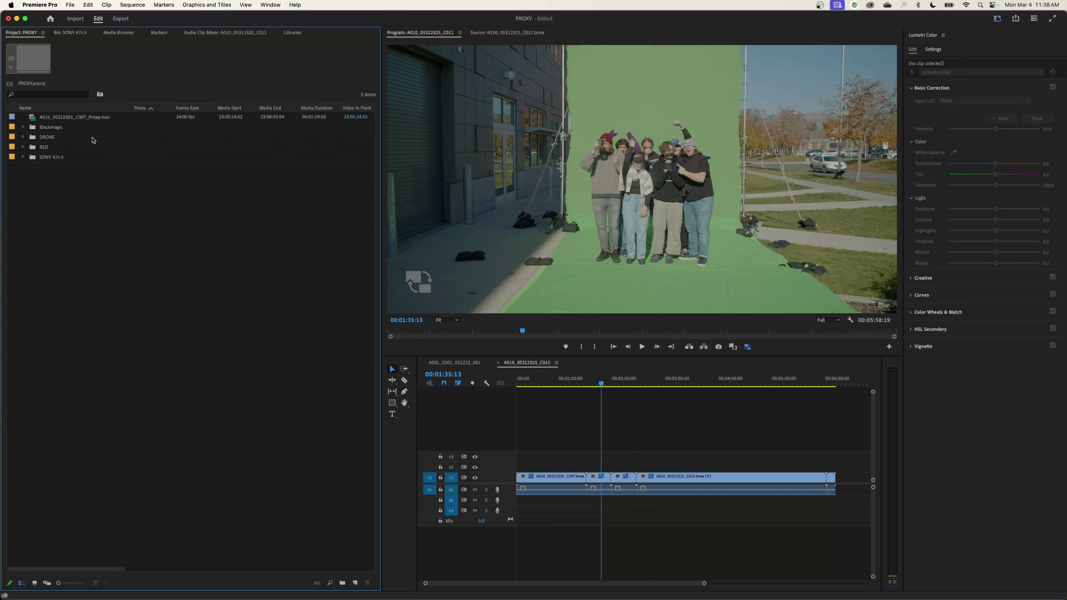
# Delete the imported A010_05312305_C007_Proxy.mov clip from the project
pyautogui.click(38, 118)
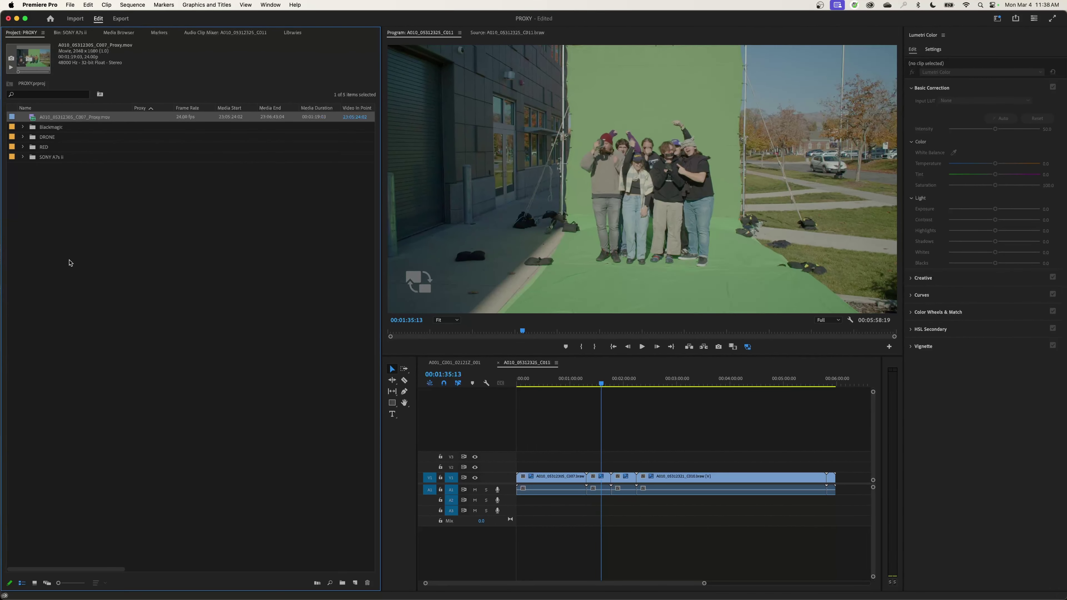
pyautogui.press('Delete')
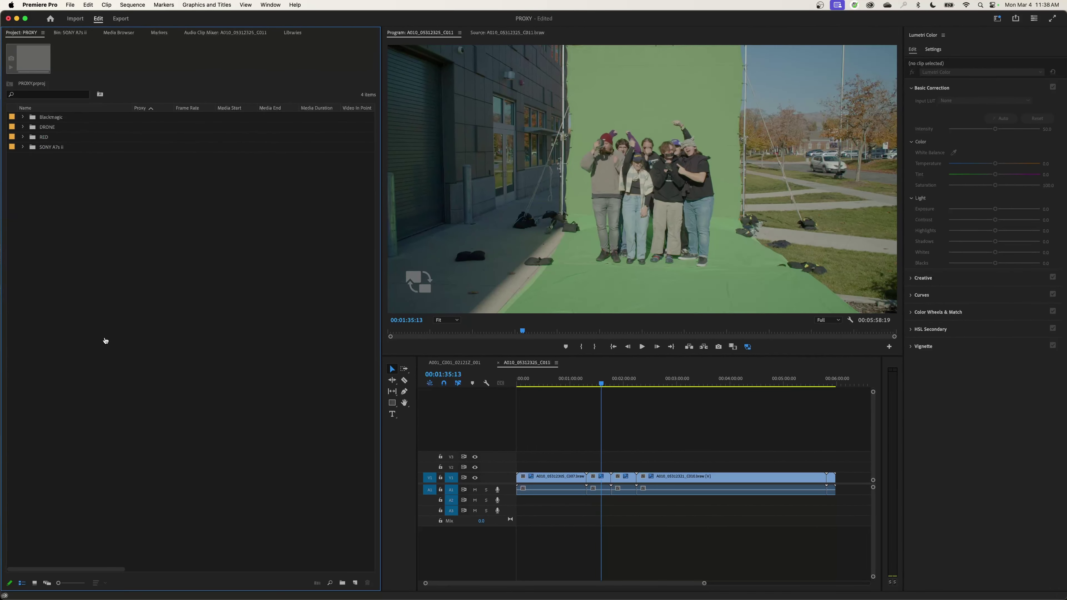
# Review the RED and Blackmagic proxy jobs in the Media Encoder queue and return to Premiere Pro
pyautogui.press('super+Tab')
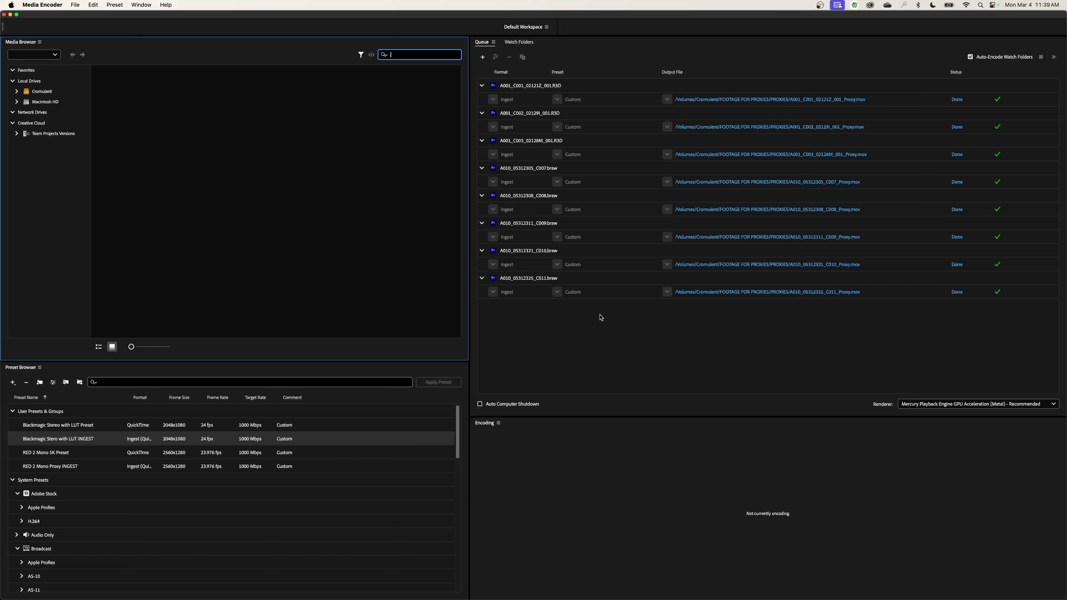
pyautogui.click(553, 319)
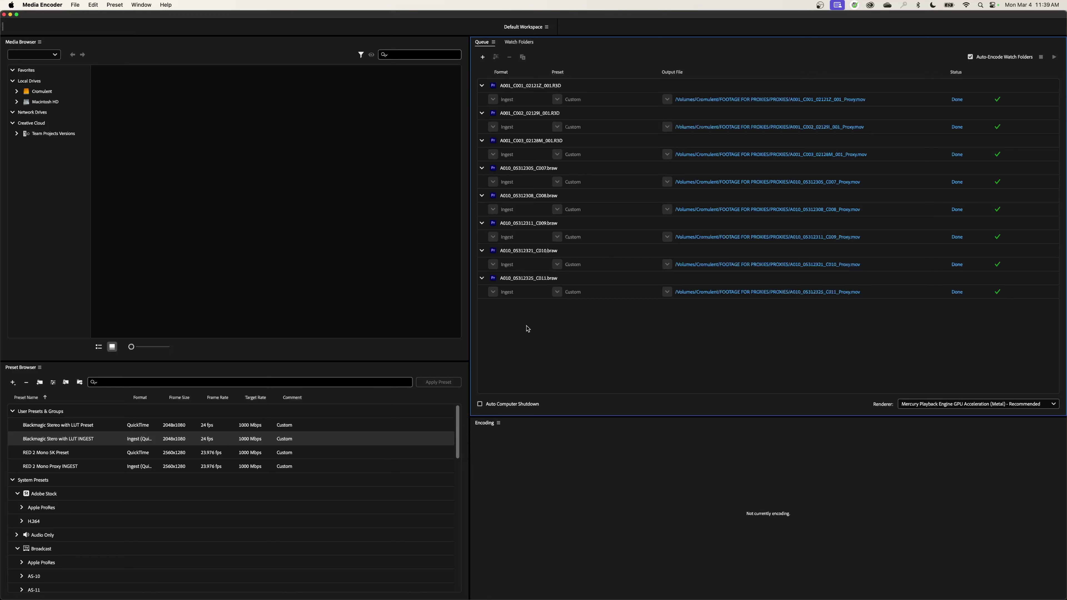
pyautogui.press('super+Tab')
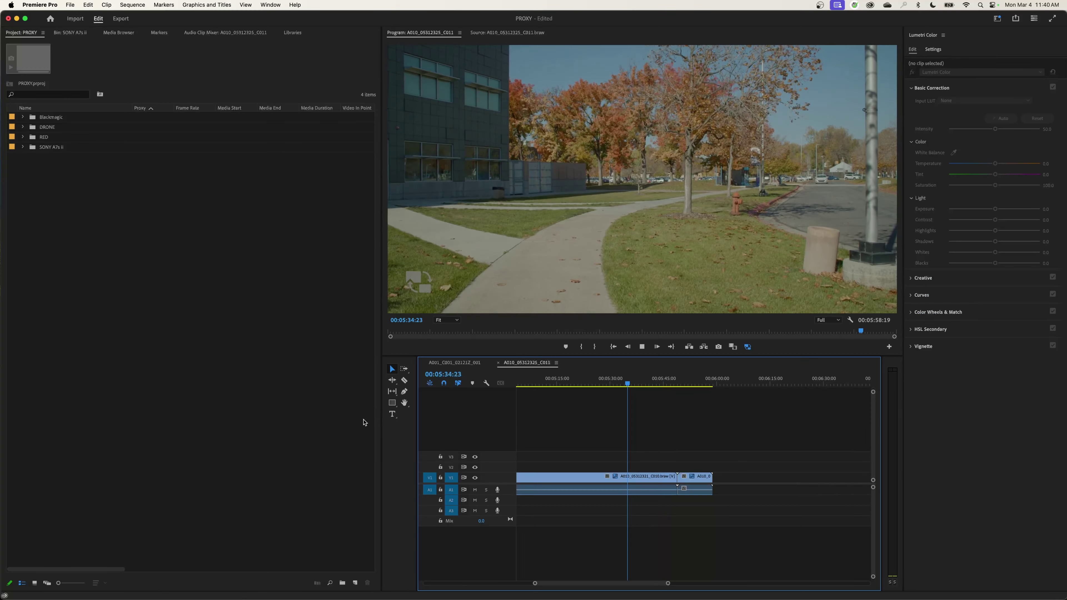